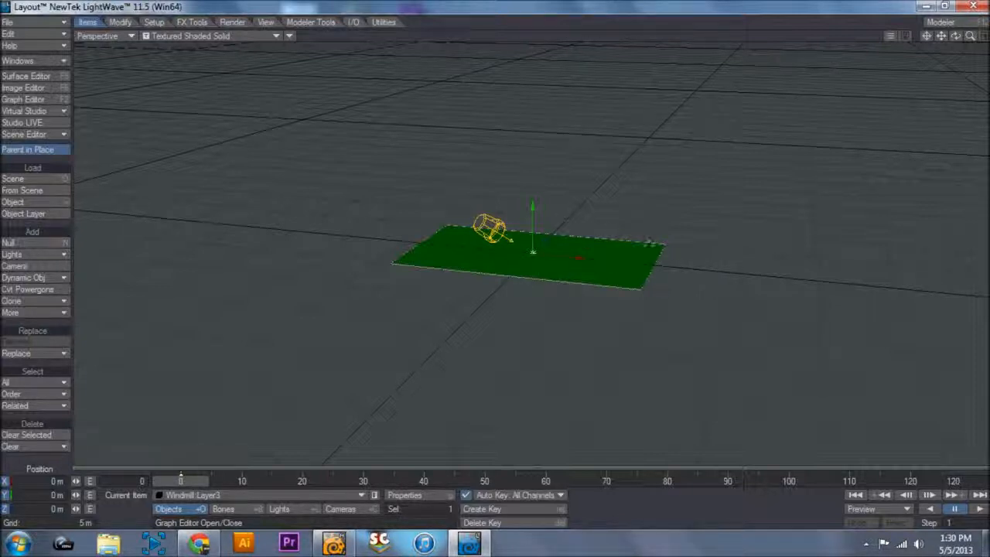
Set the subdivision order of the Windmill:Layer3 ground plane to Last in its object properties
left_click_drag(956, 37, 982, 37)
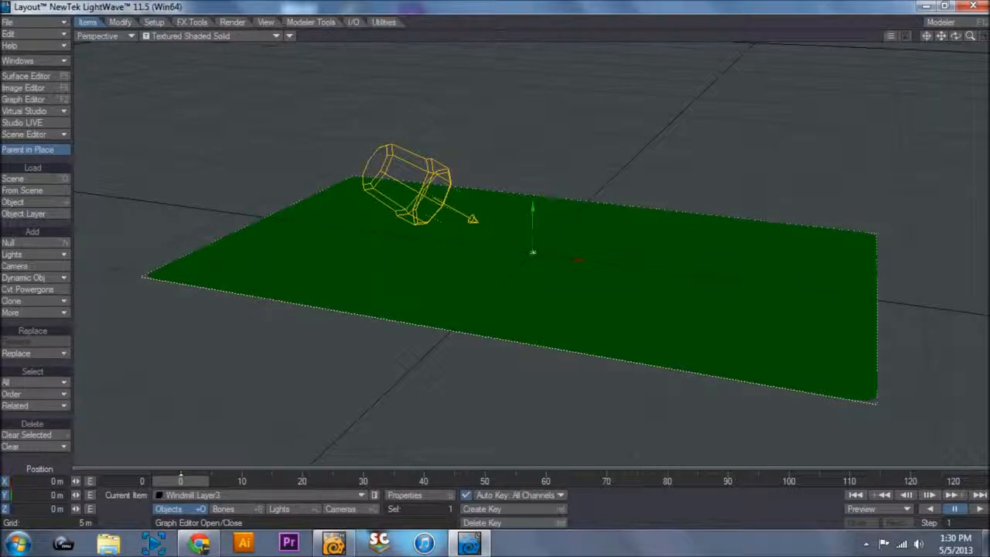
left_click(426, 495)
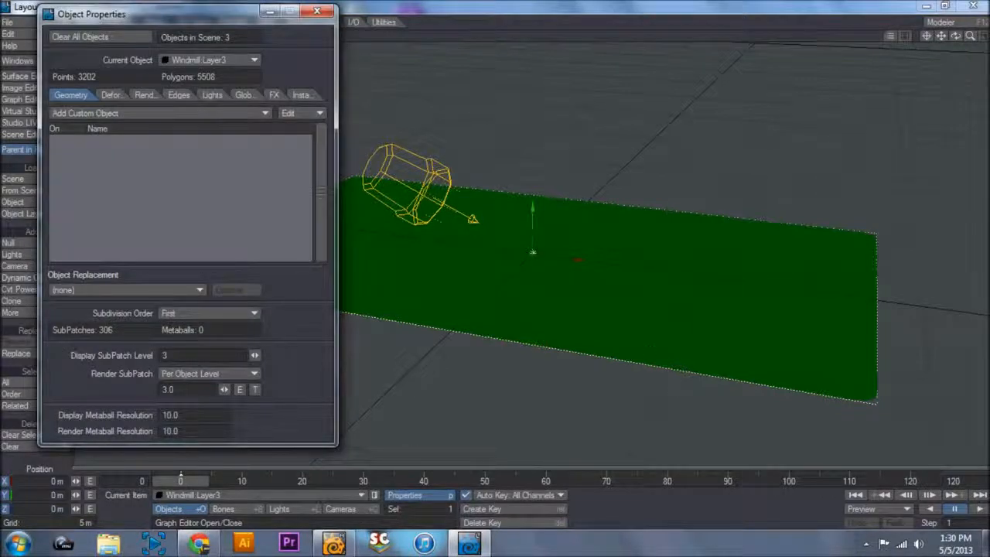
left_click(203, 313)
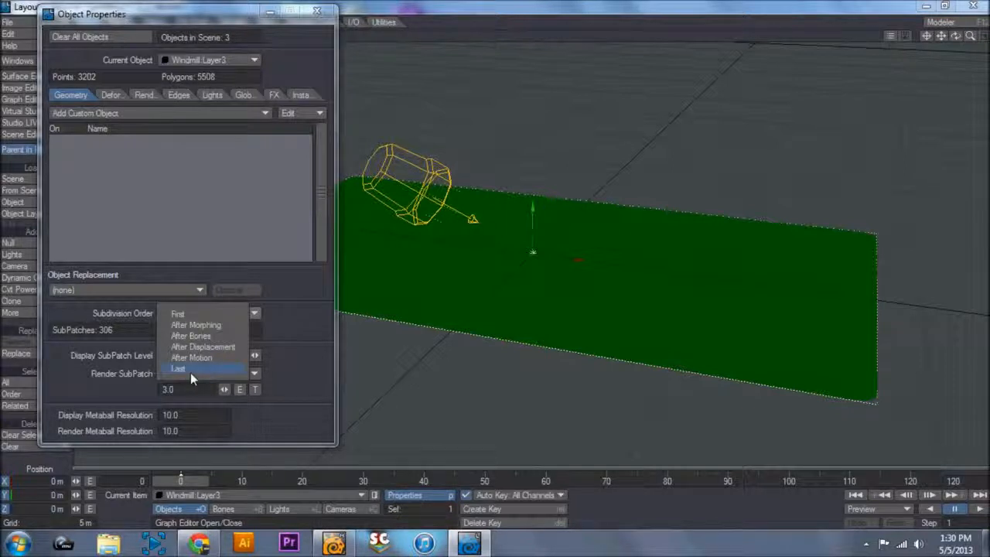
left_click(190, 369)
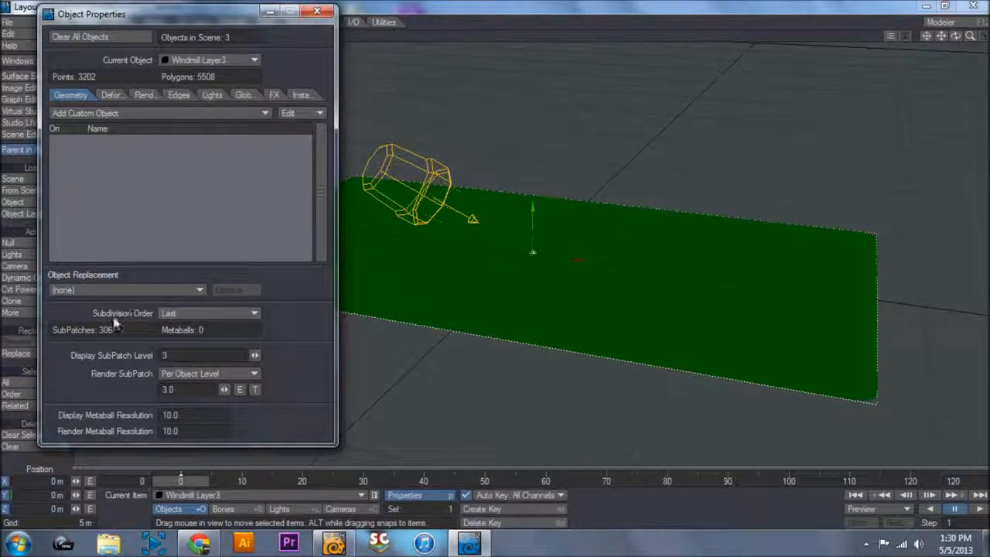
Add a displacement map to the ground plane using a procedural Turbulence texture
left_click(116, 94)
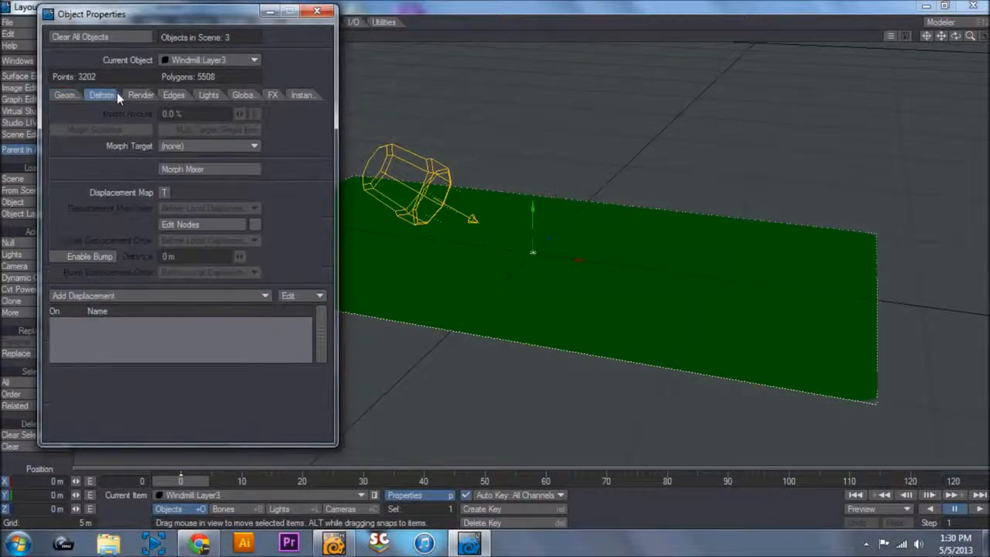
left_click(164, 192)
left_click(368, 40)
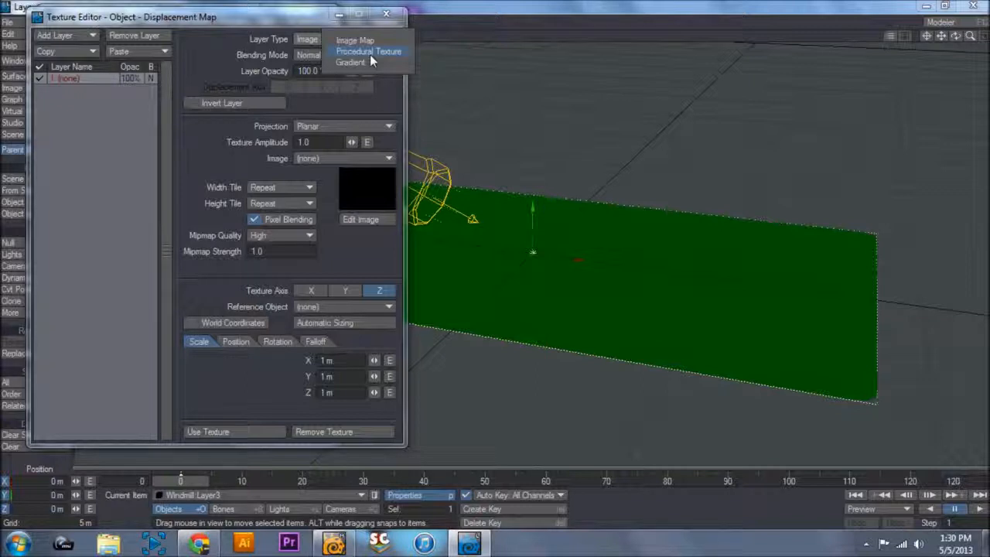
left_click(370, 52)
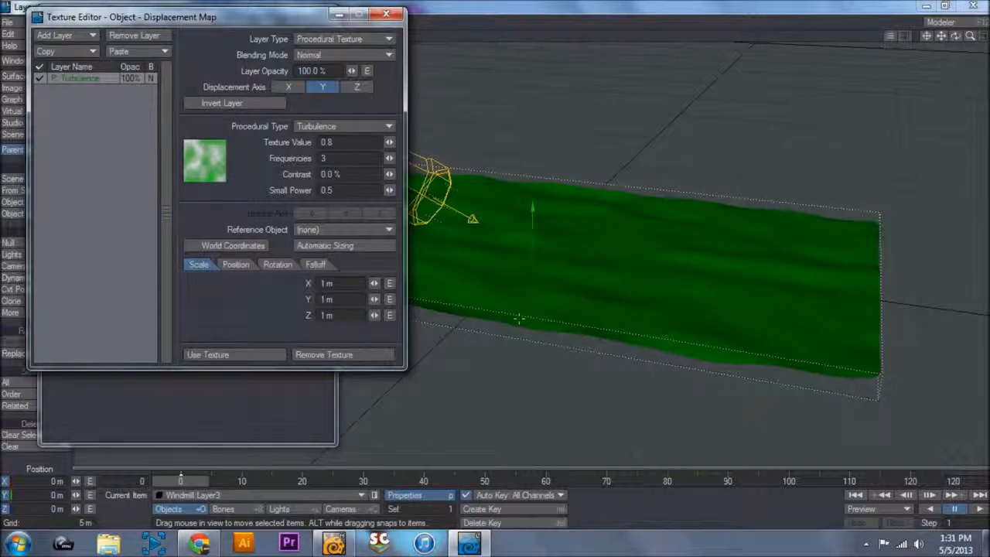
Set the turbulence to texture value 1.425, frequencies 3, contrast 57.5% and small power 2.0
left_click_drag(389, 142, 372, 157)
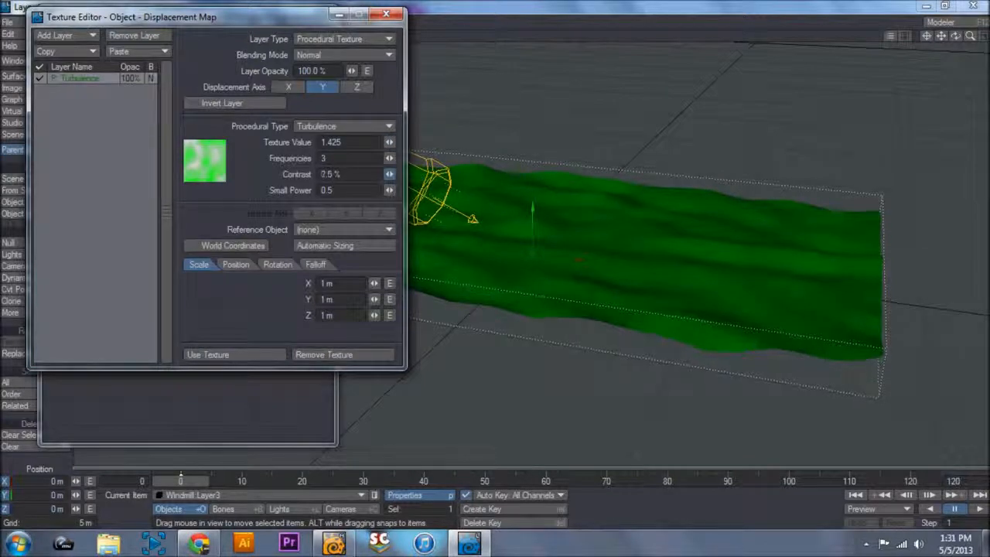
left_click_drag(389, 174, 407, 174)
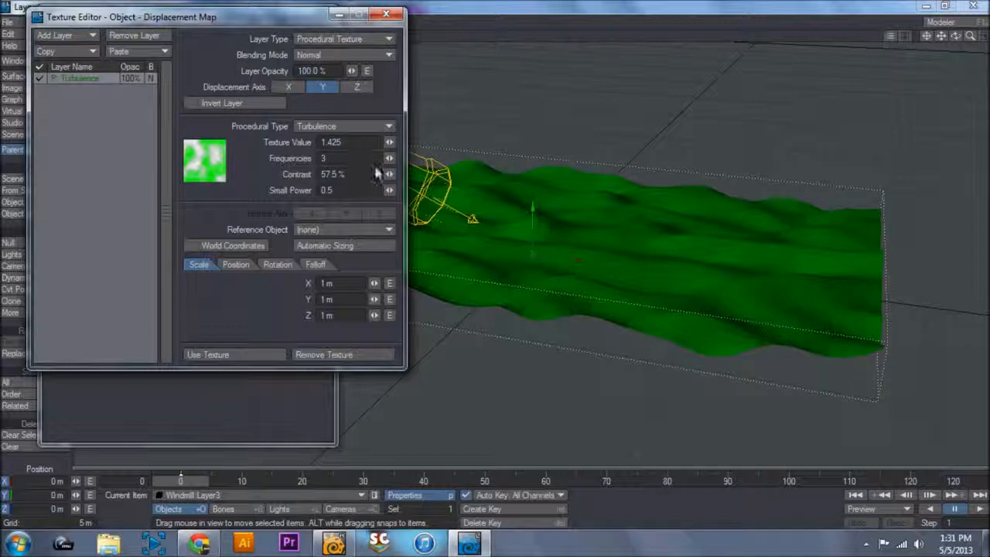
left_click_drag(389, 157, 397, 158)
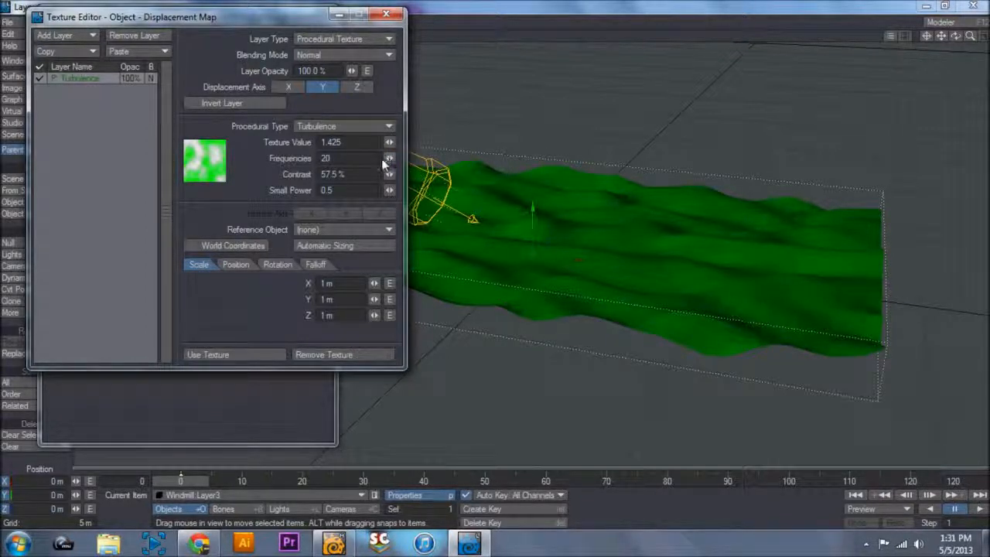
left_click(335, 157)
type("3")
left_click_drag(389, 190, 427, 190)
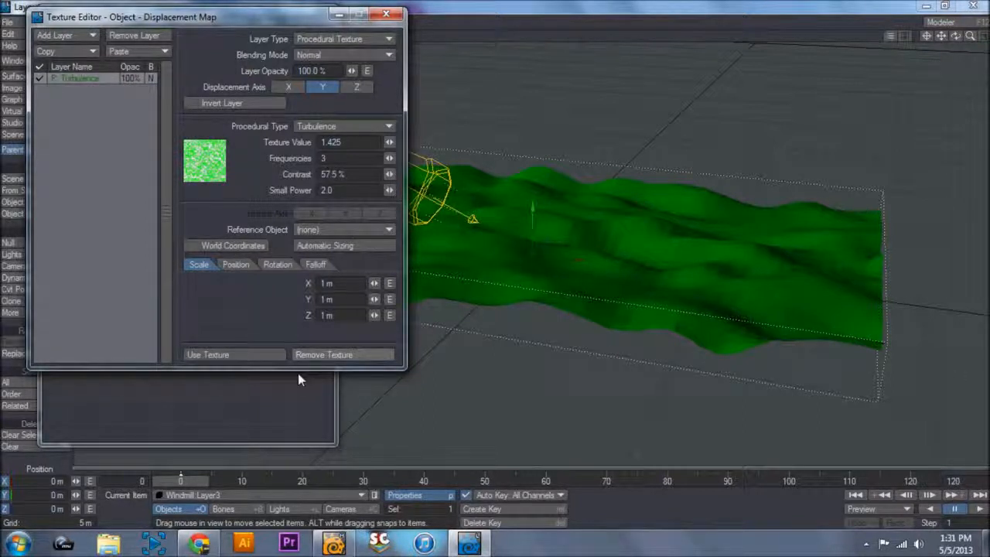
Size the turbulence texture automatically to the ground, apply it and close the object properties
left_click(326, 247)
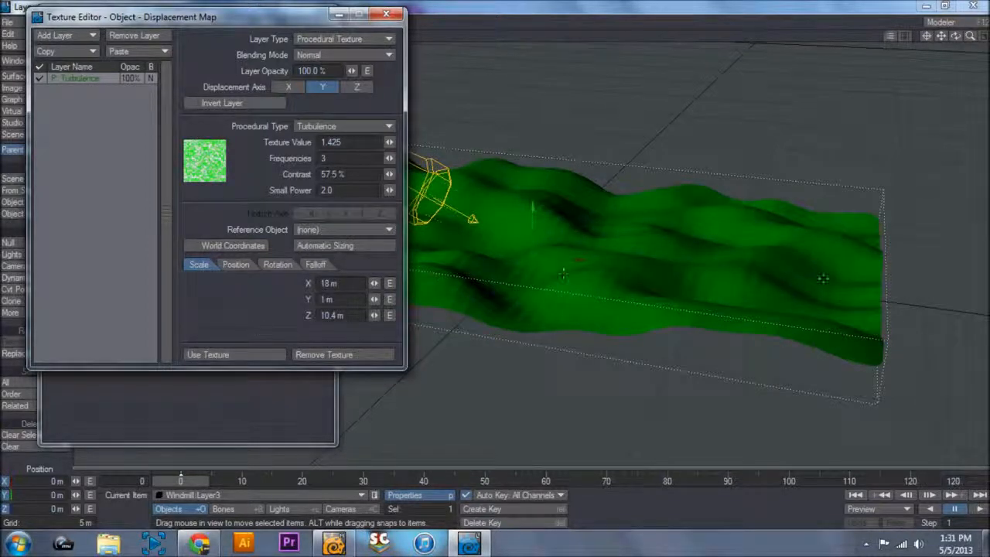
left_click(246, 355)
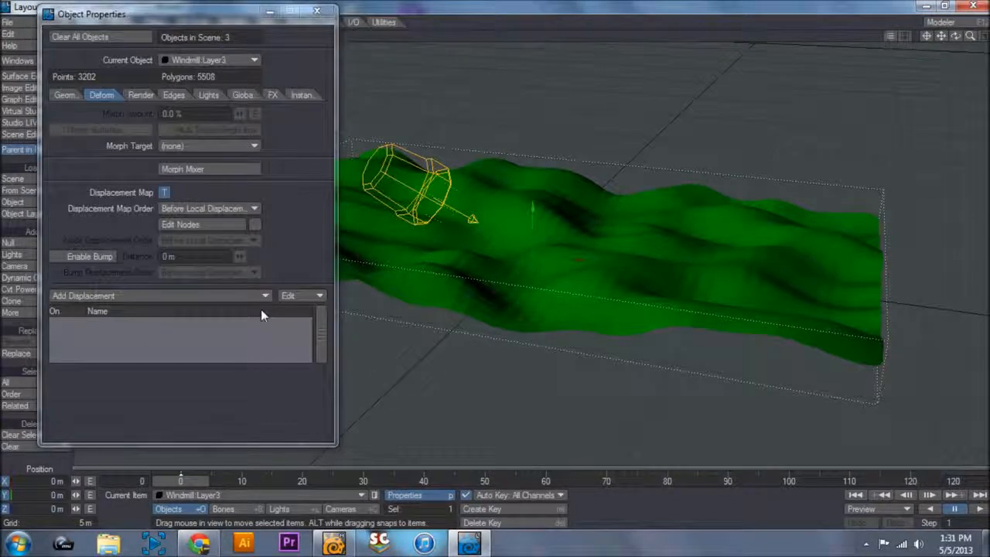
left_click(322, 14)
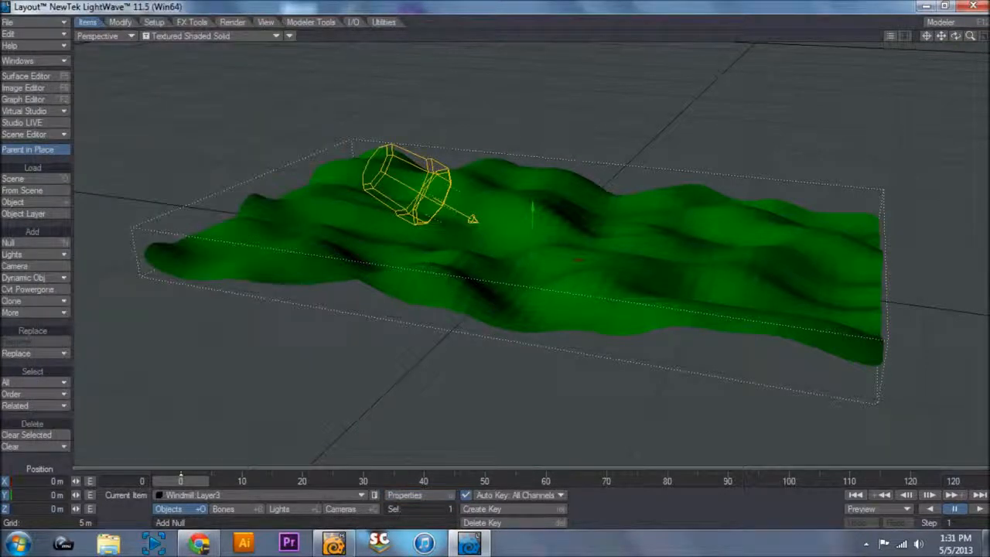
Enable smoothing on the Windmill object's Default surface and close the Surface Editor
left_click(35, 78)
left_click(426, 380)
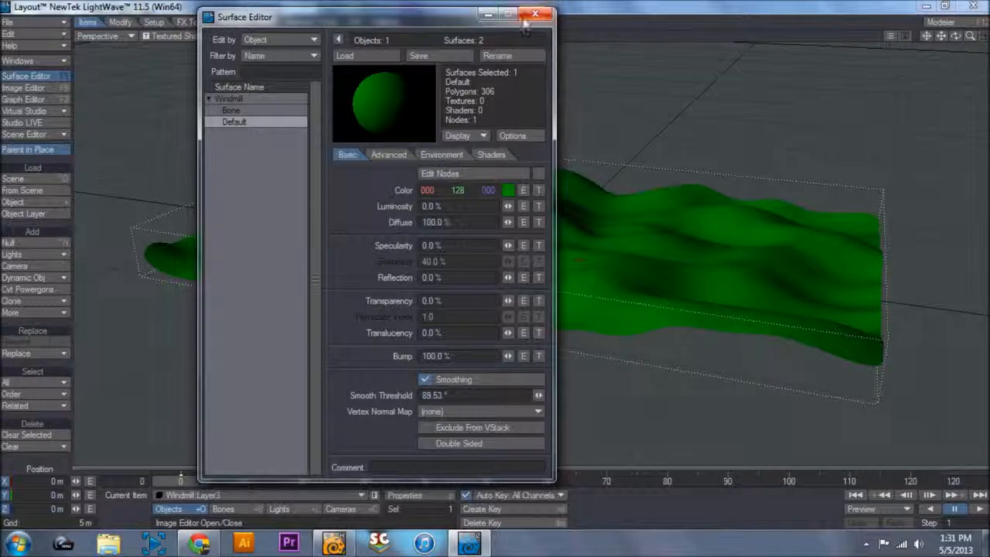
left_click(534, 14)
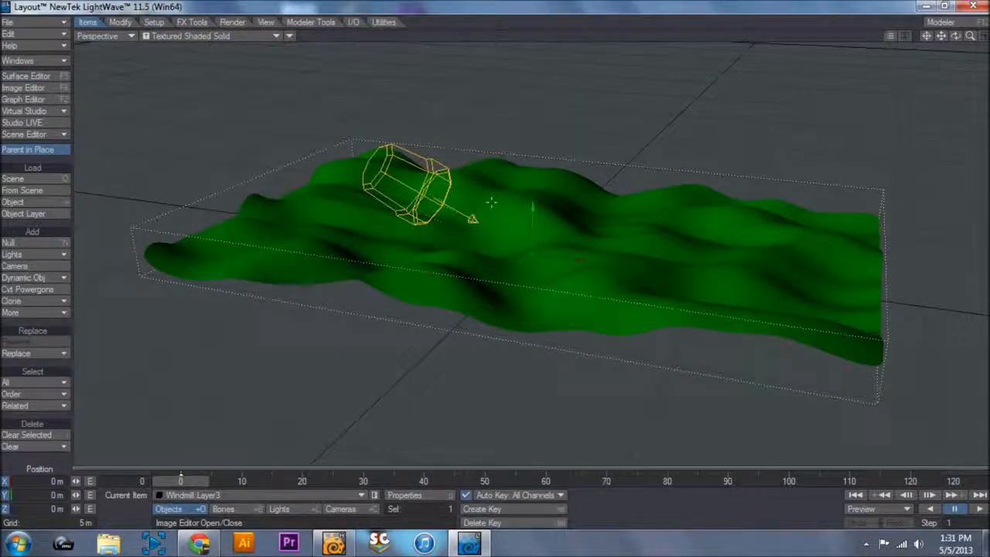
Activate FiberFX on Windmill:Layer3 and turn on the fiber display in the viewport
left_click(184, 23)
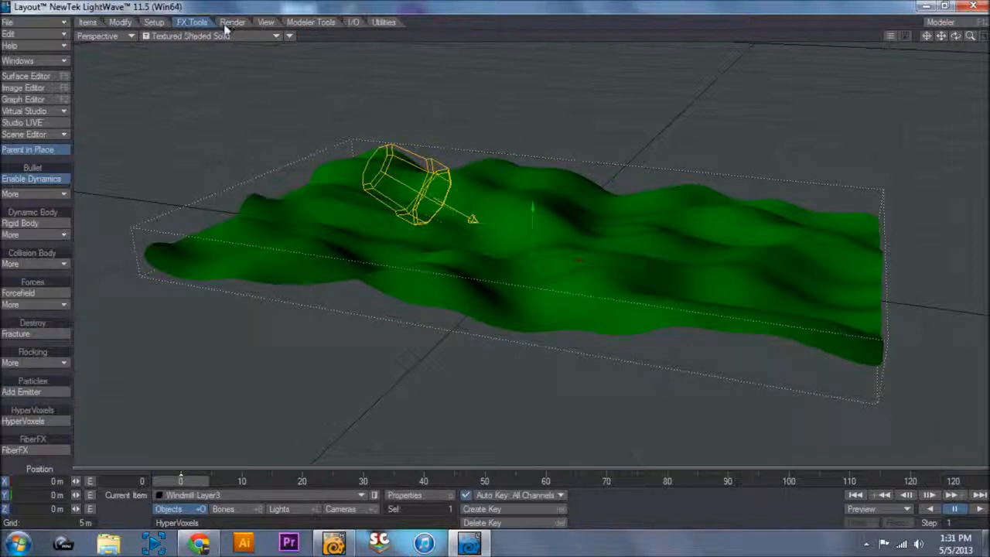
left_click(45, 450)
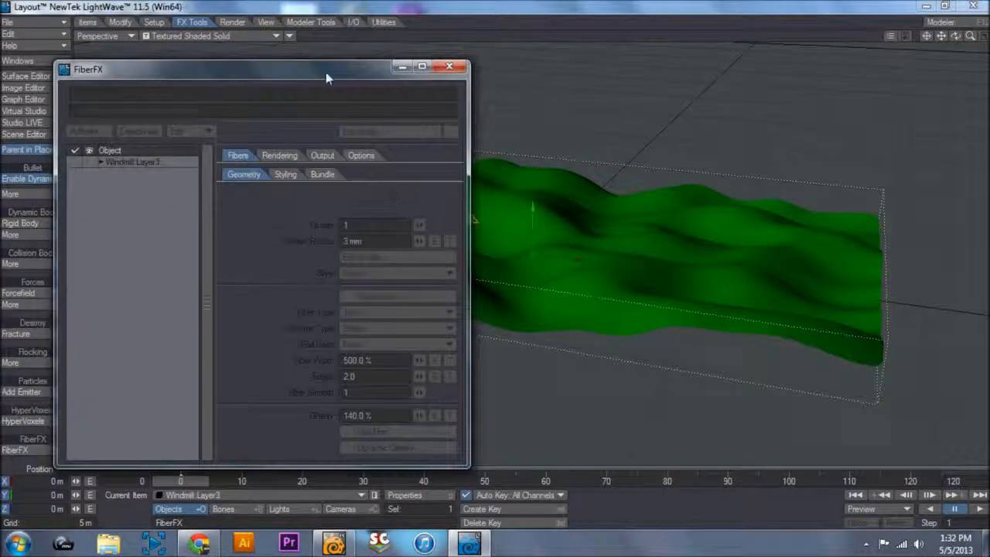
left_click_drag(322, 72, 291, 67)
left_click_drag(955, 37, 980, 39)
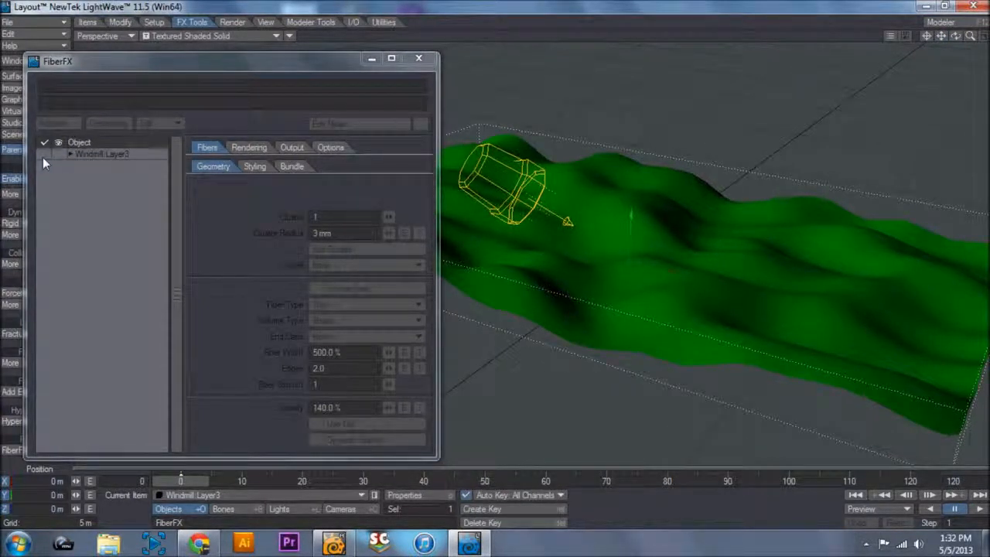
left_click(116, 154)
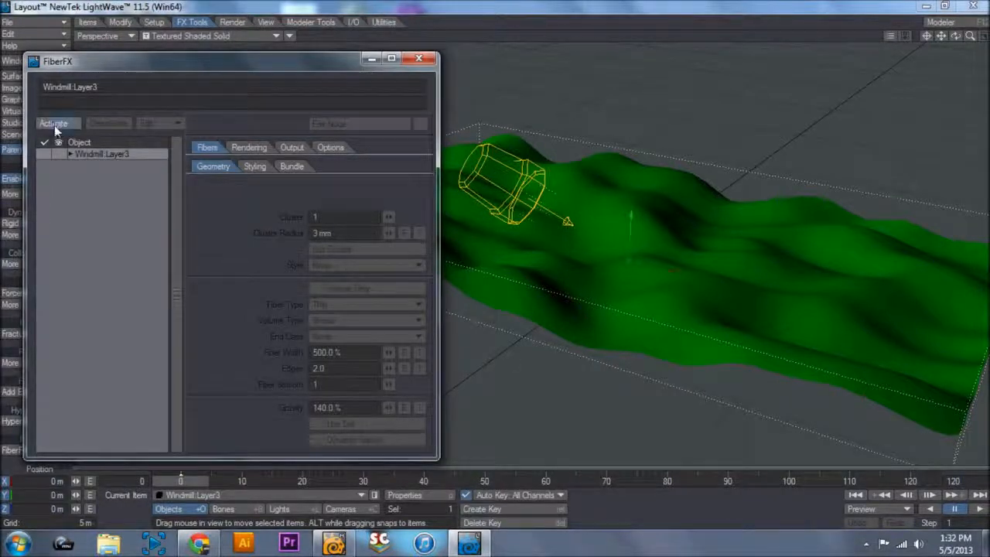
left_click(54, 124)
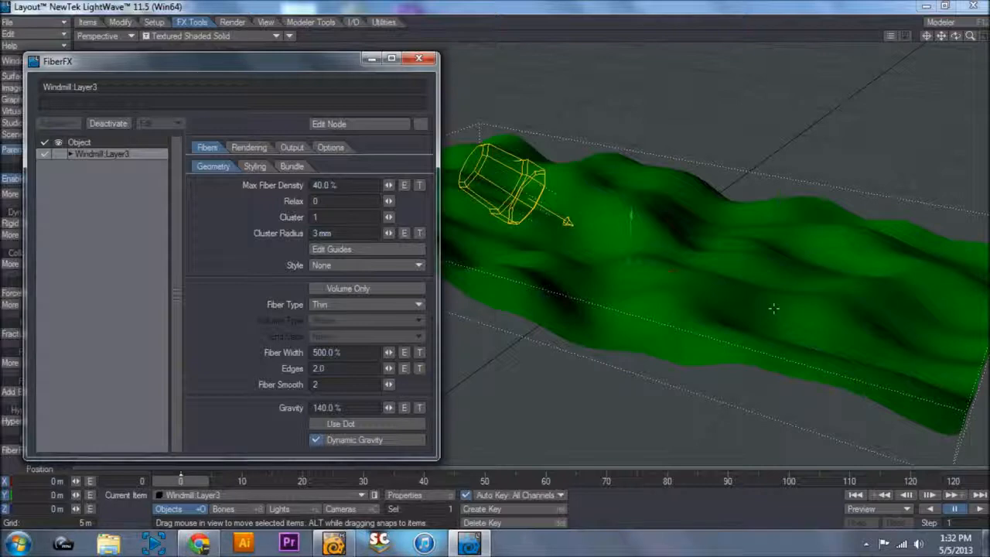
left_click(59, 153)
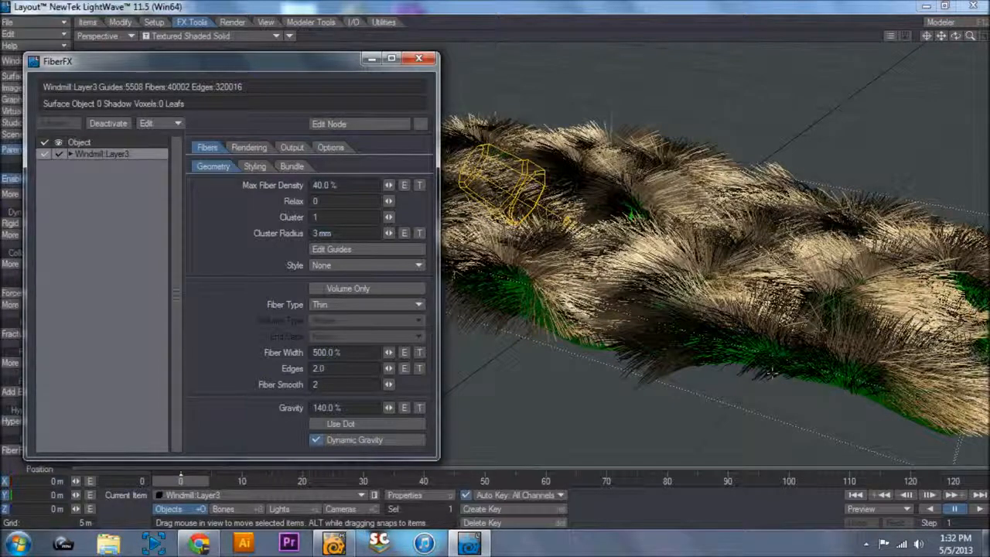
Keep the fiber type at Thin and set the maximum fiber density to 10%
left_click(355, 306)
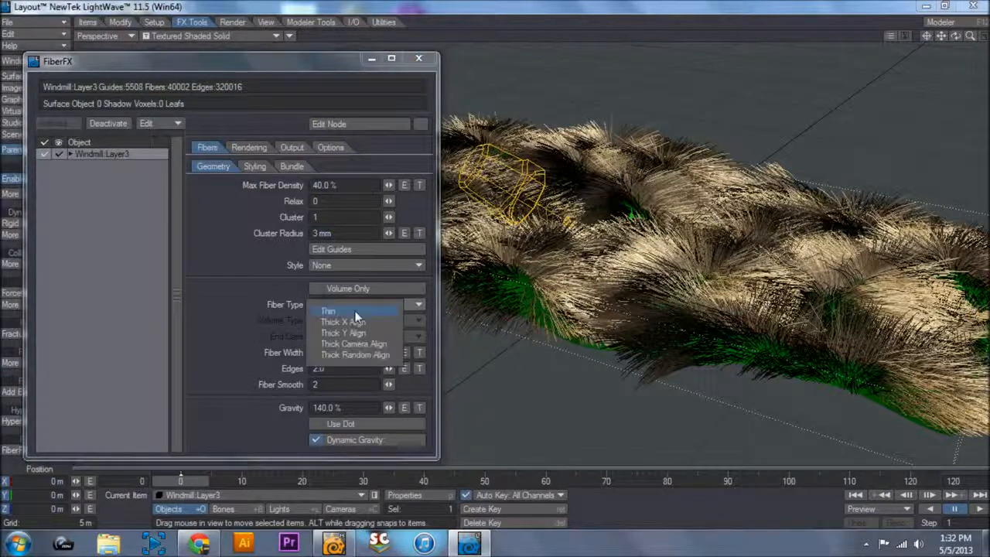
left_click(216, 260)
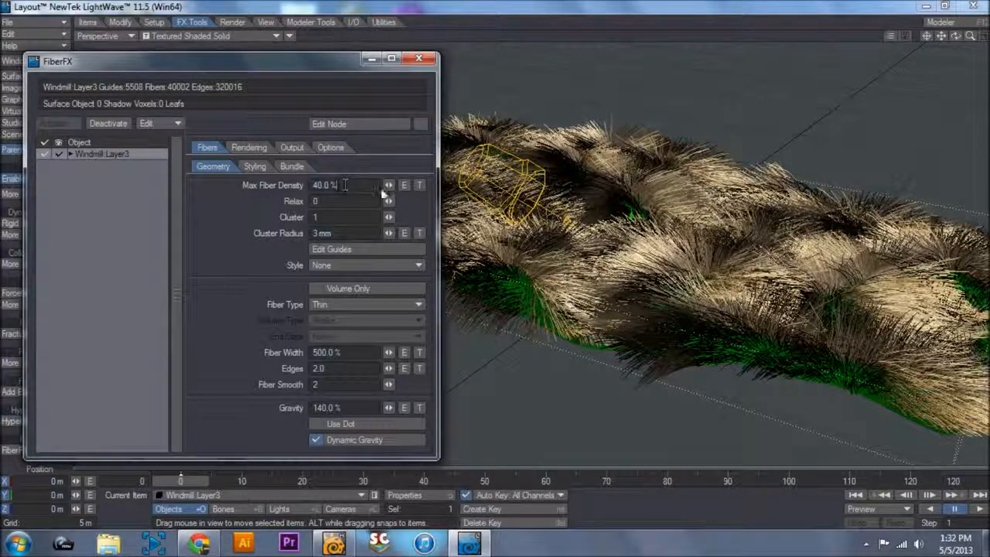
left_click_drag(396, 193, 373, 193)
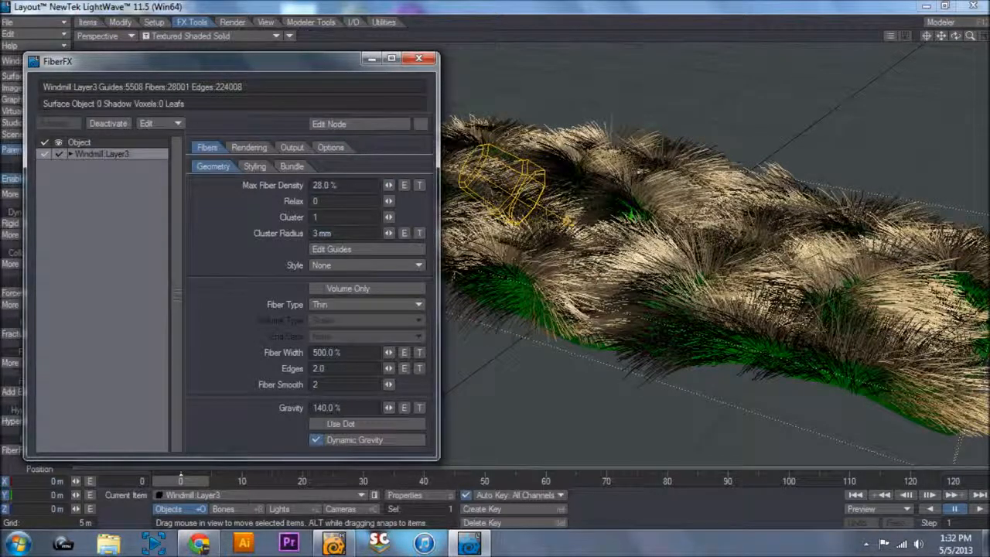
left_click_drag(337, 186, 254, 176)
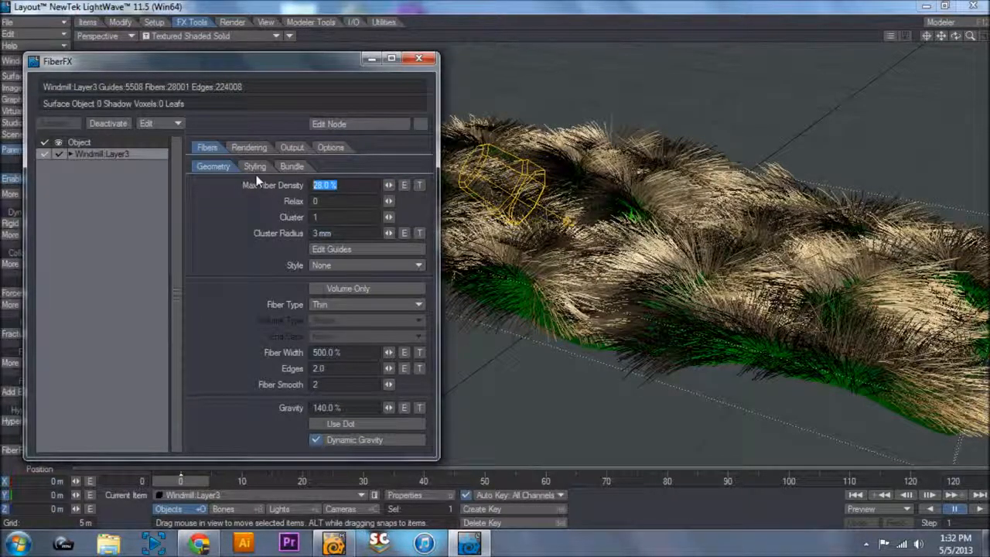
type("10")
key("Tab")
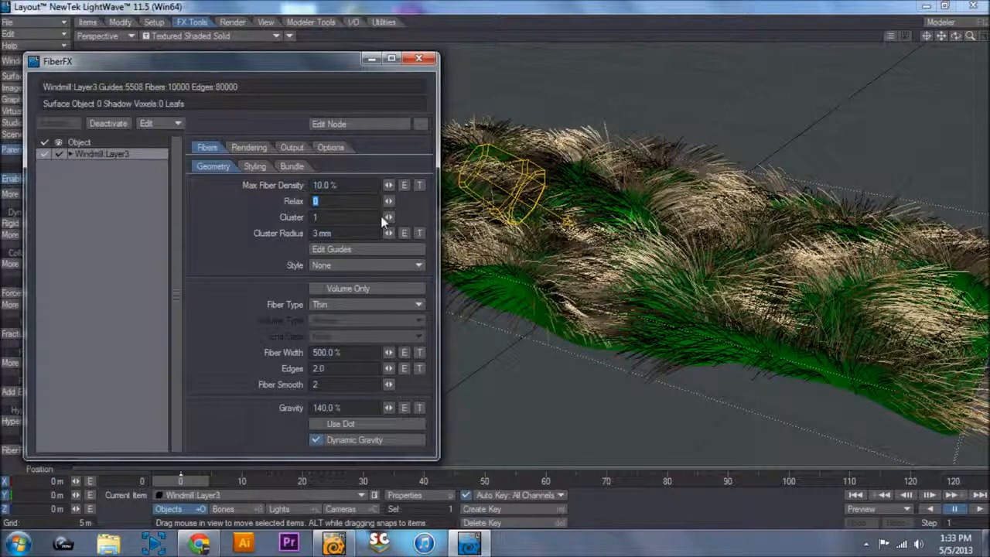
Set the fiber cluster count to 3 and the cluster radius to 1 m
left_click_drag(388, 217, 397, 218)
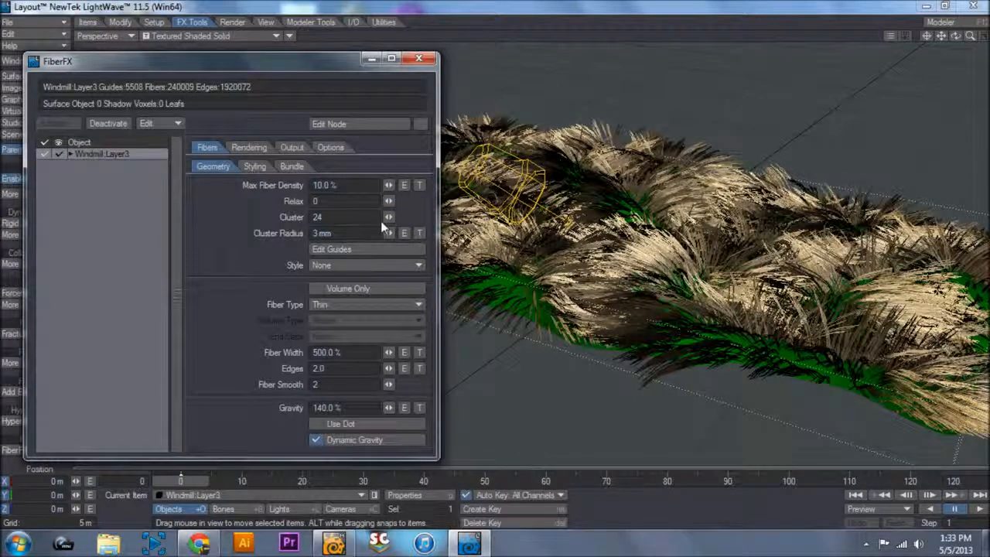
left_click(348, 216)
type("3")
key("Tab")
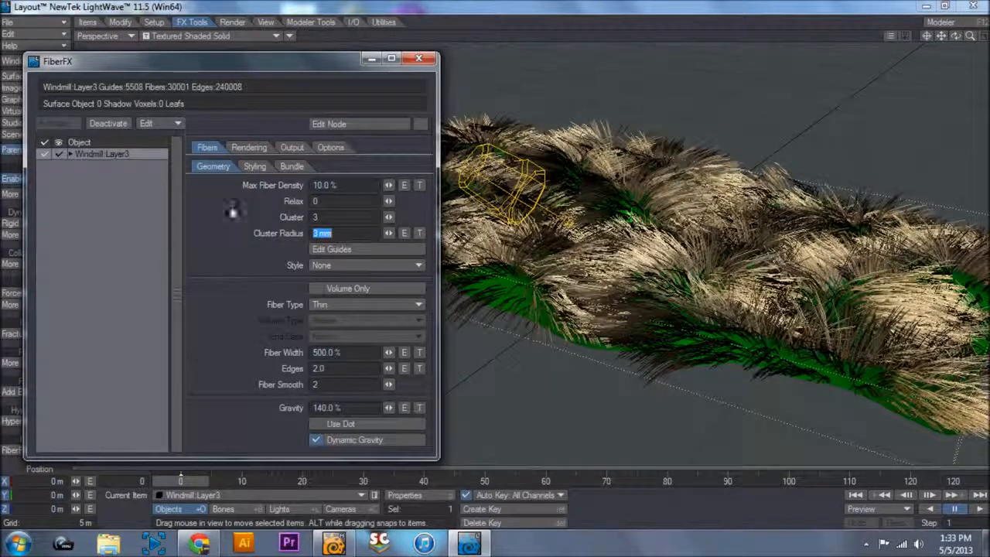
type("45")
key("Return")
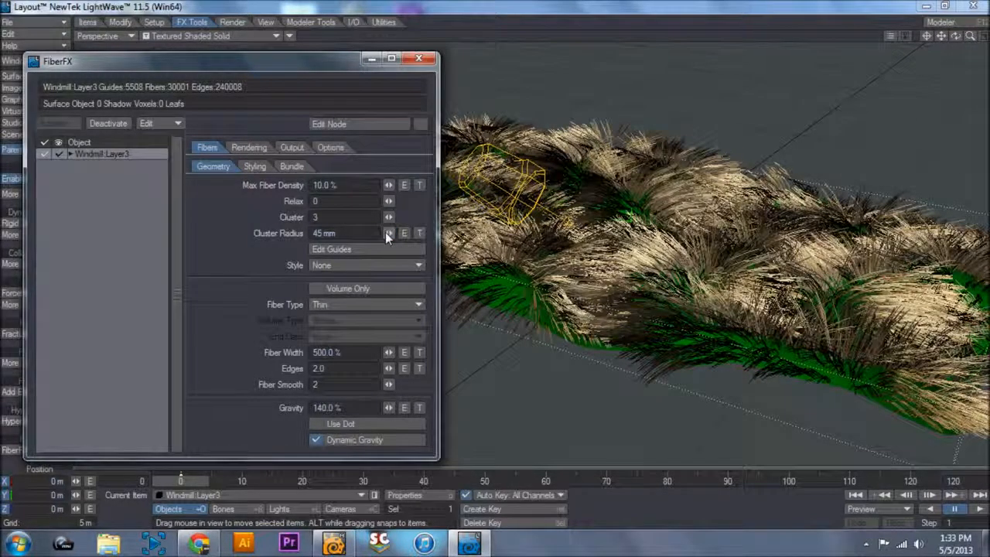
left_click(372, 233)
type("3")
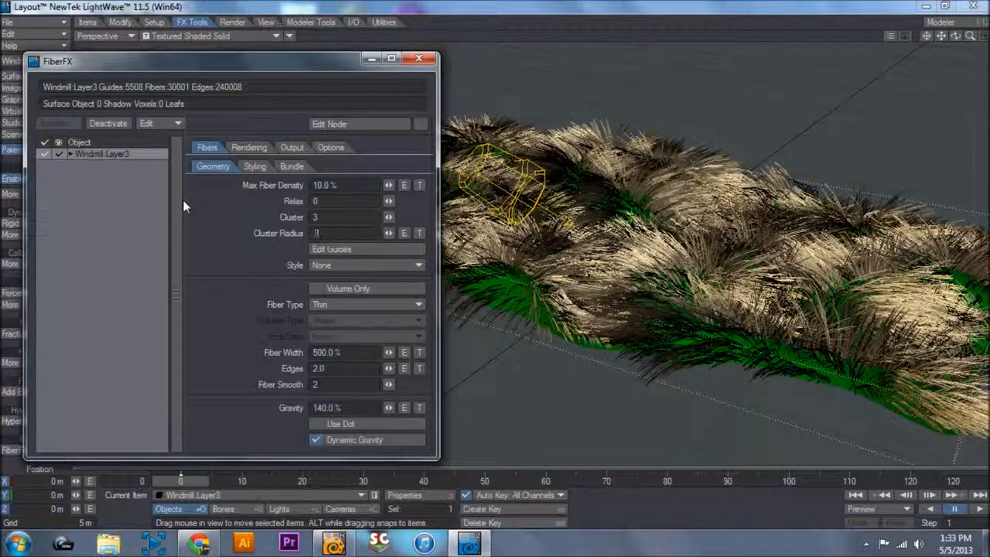
key("Tab")
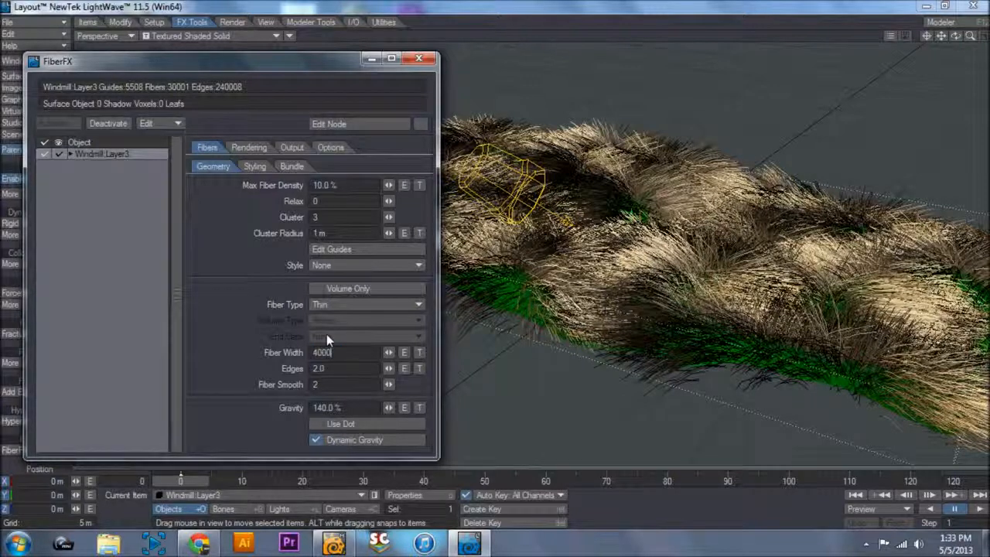
Set the fiber width to 4000% and reduce the fiber gravity to 76%
key("Return")
left_click_drag(389, 407, 340, 407)
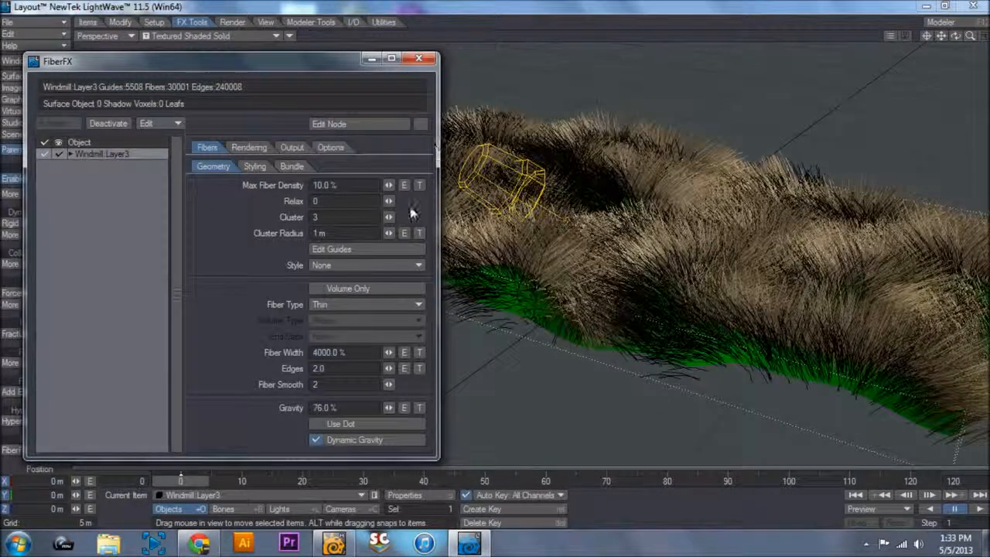
left_click(257, 167)
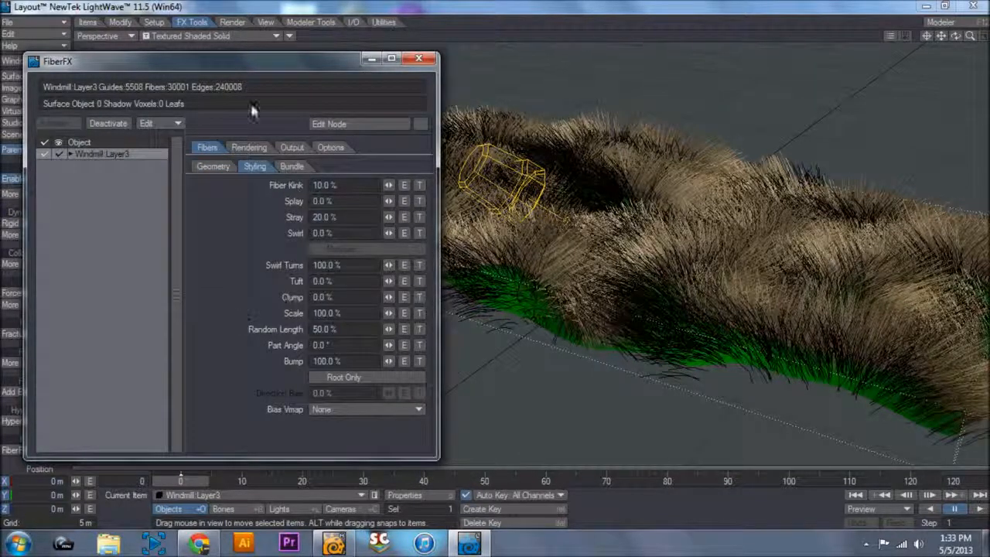
left_click(210, 168)
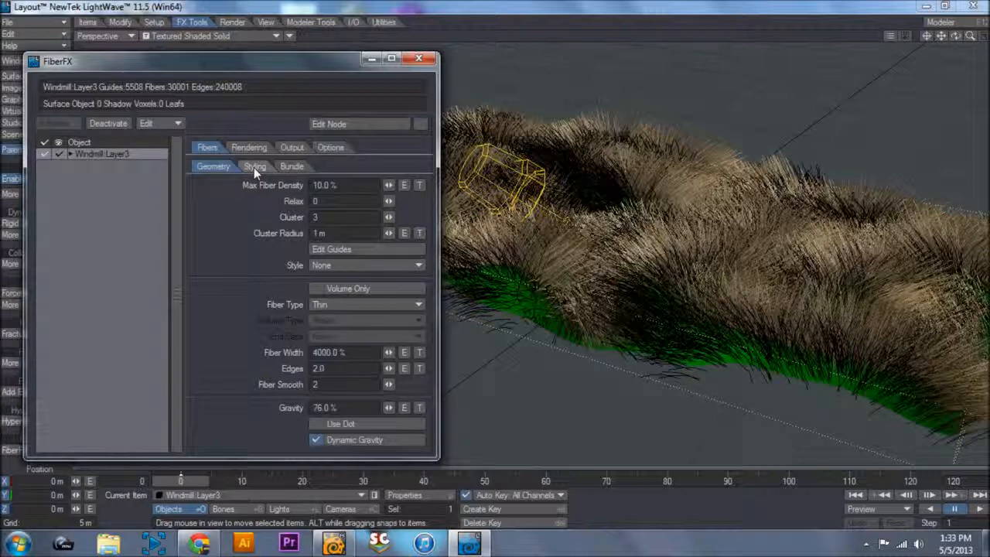
Try a clump value of 100% in the fiber styling settings for Windmill:Layer3
left_click(254, 167)
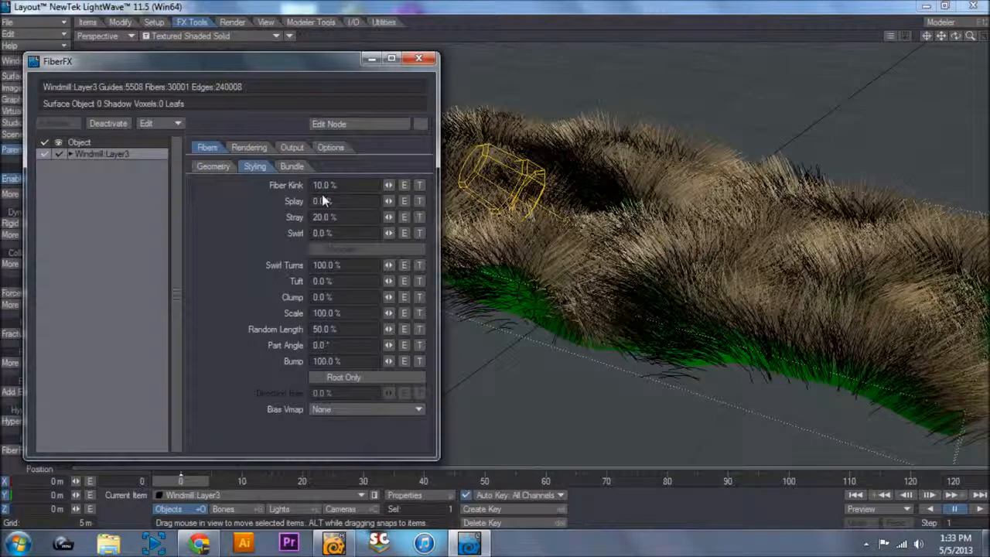
left_click(331, 297)
type("25")
key("Tab")
left_click_drag(355, 299, 229, 290)
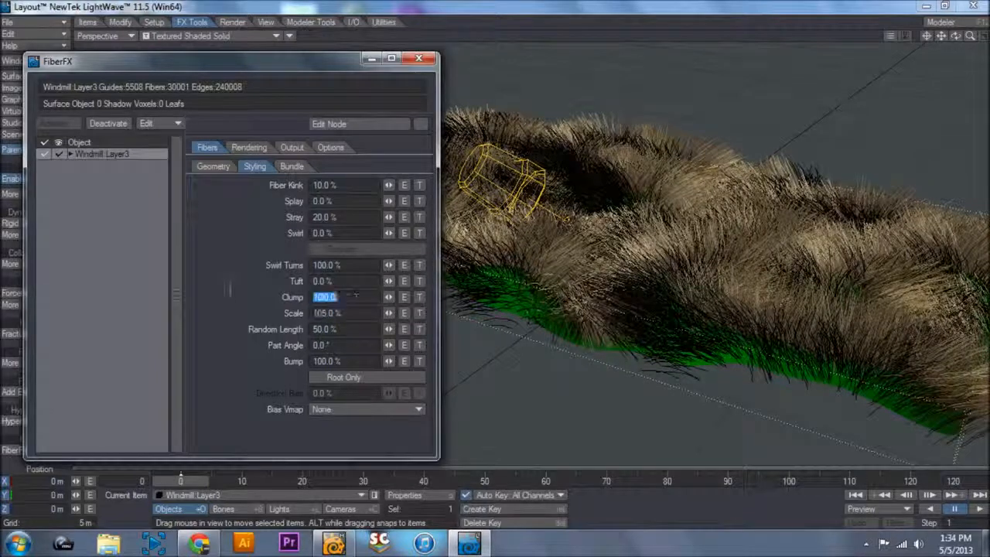
type("00.0")
key("Tab")
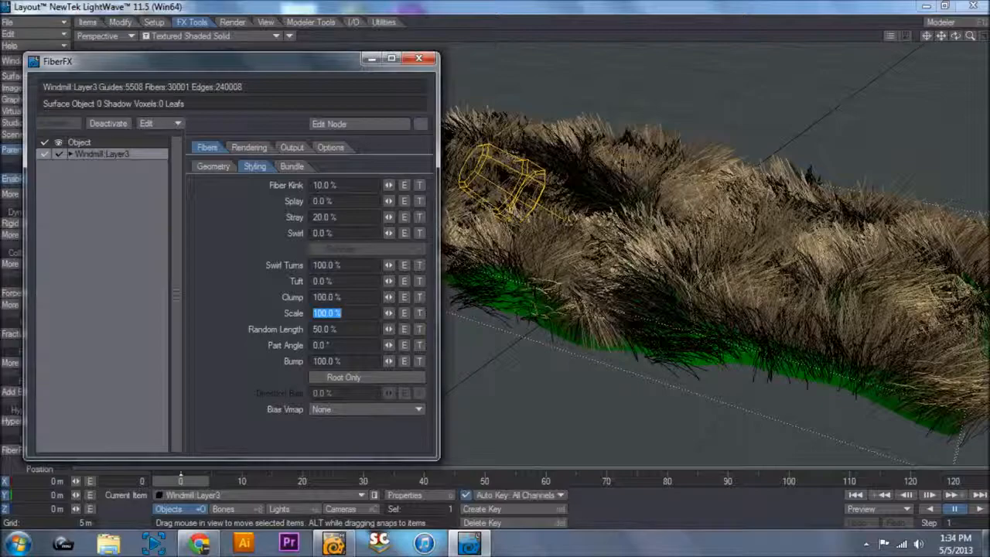
Try a fiber clump of 200% and raise it to 1000%
mouse_move(971, 36)
left_mouse_down()
mouse_move(983, 37)
mouse_move(970, 36)
left_mouse_up()
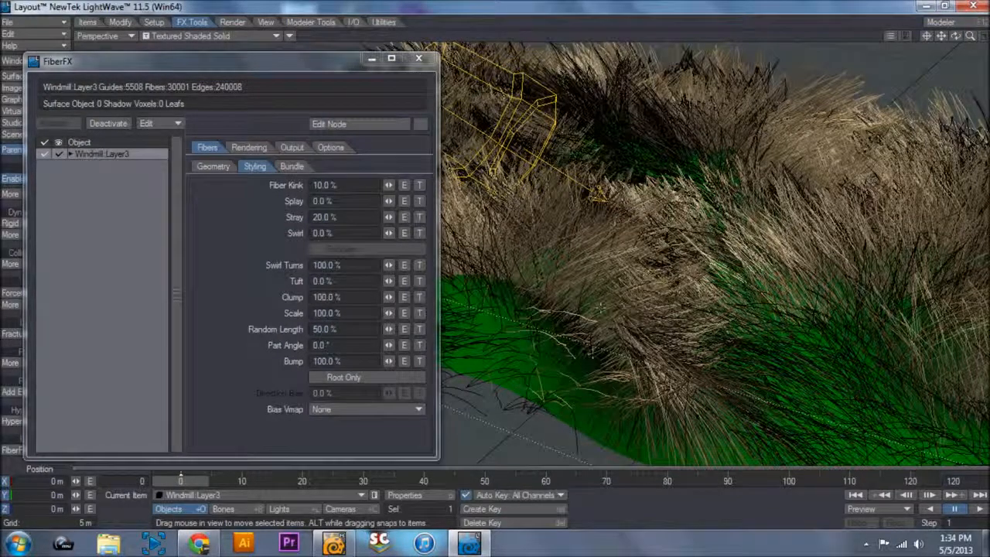
left_click(358, 297)
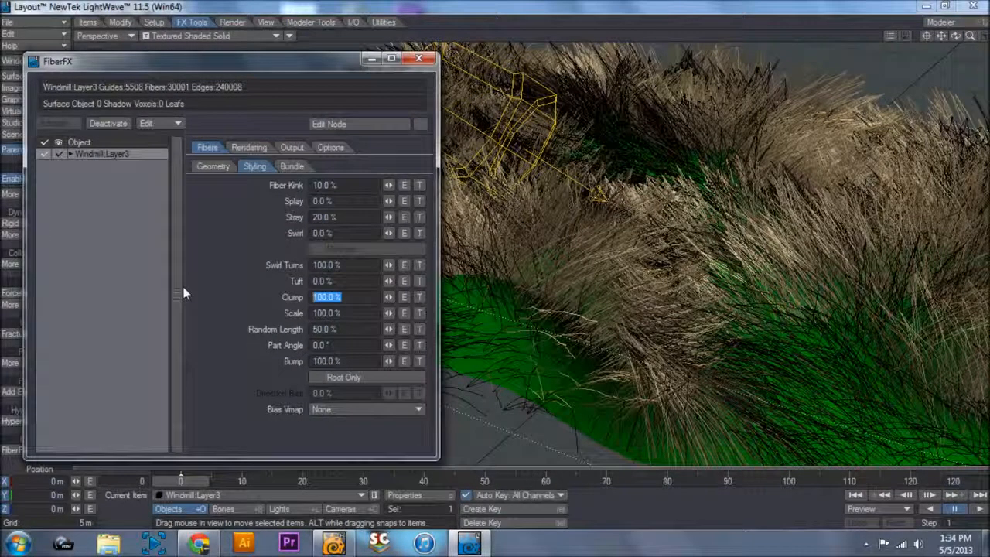
type("200")
key("Tab")
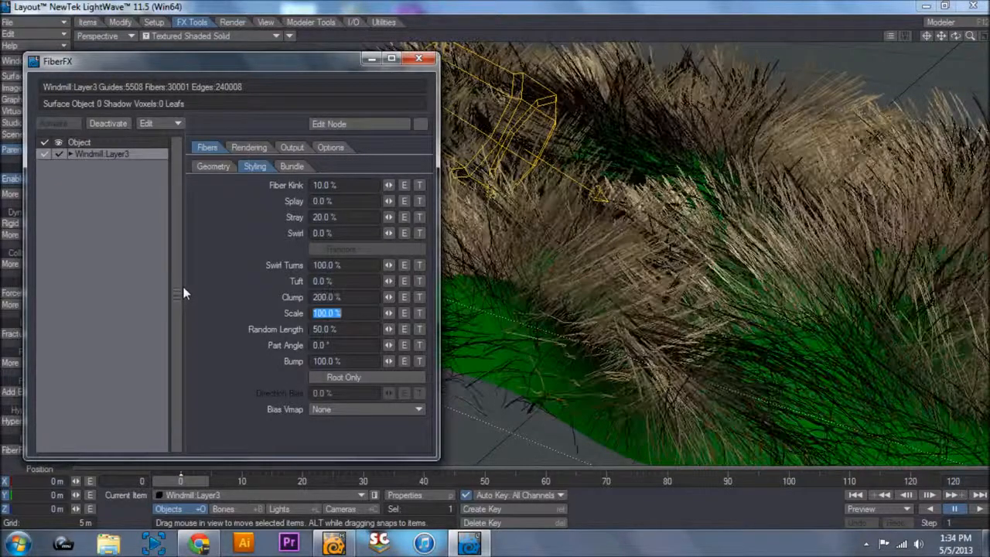
left_click(356, 297)
type("1000")
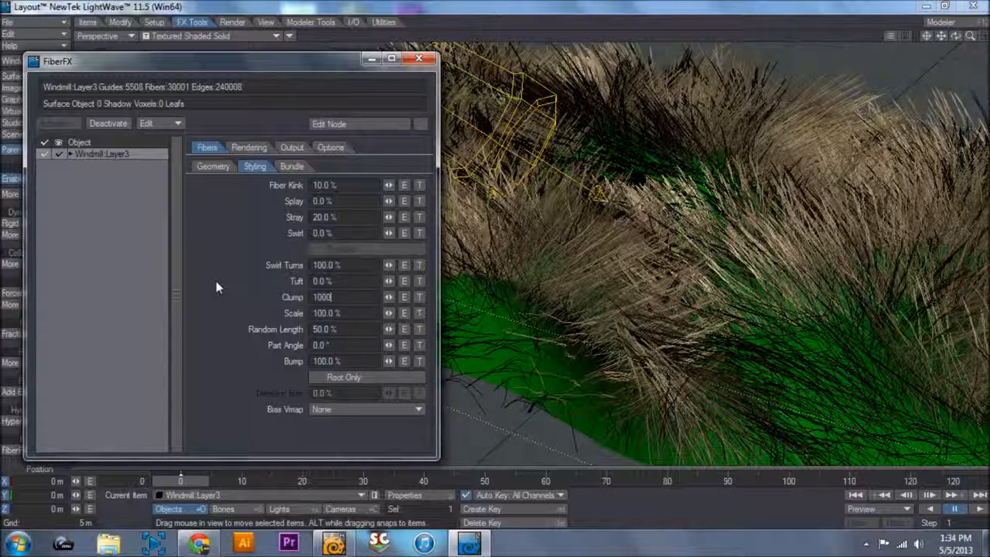
key("Return")
Set the fiber kink to 16.5%, keeping splay and stray as they are
left_click_drag(388, 185, 391, 198)
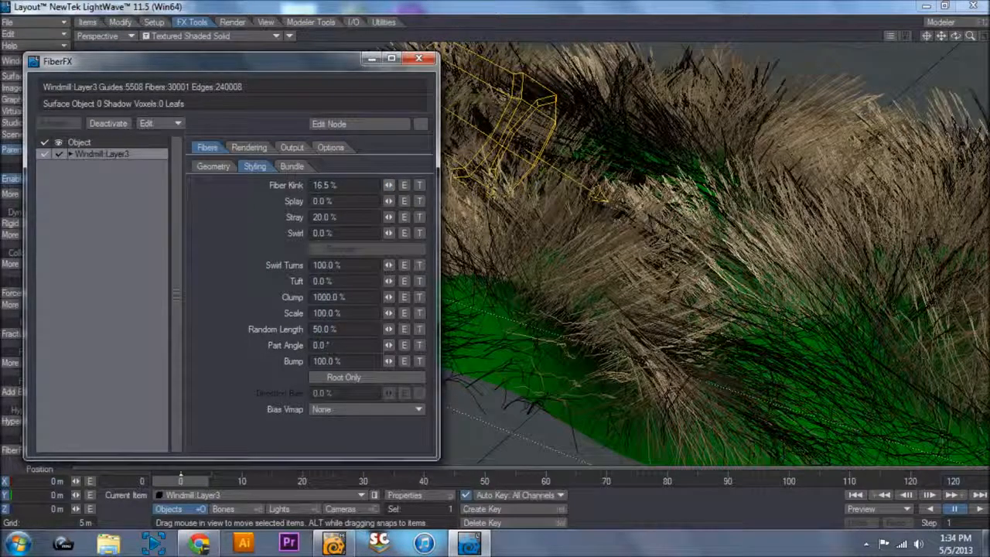
left_click_drag(342, 185, 249, 184)
left_click_drag(339, 201, 269, 203)
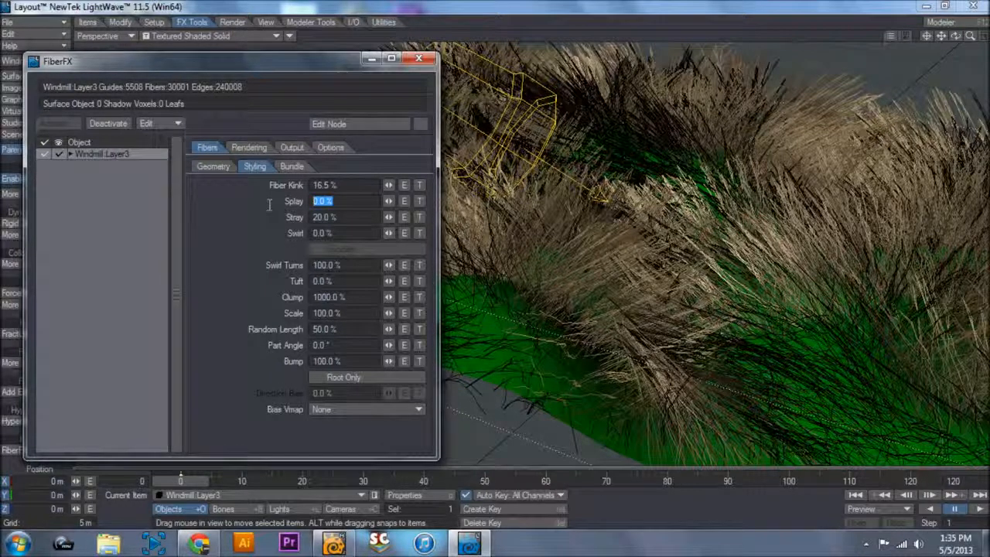
left_click(308, 217)
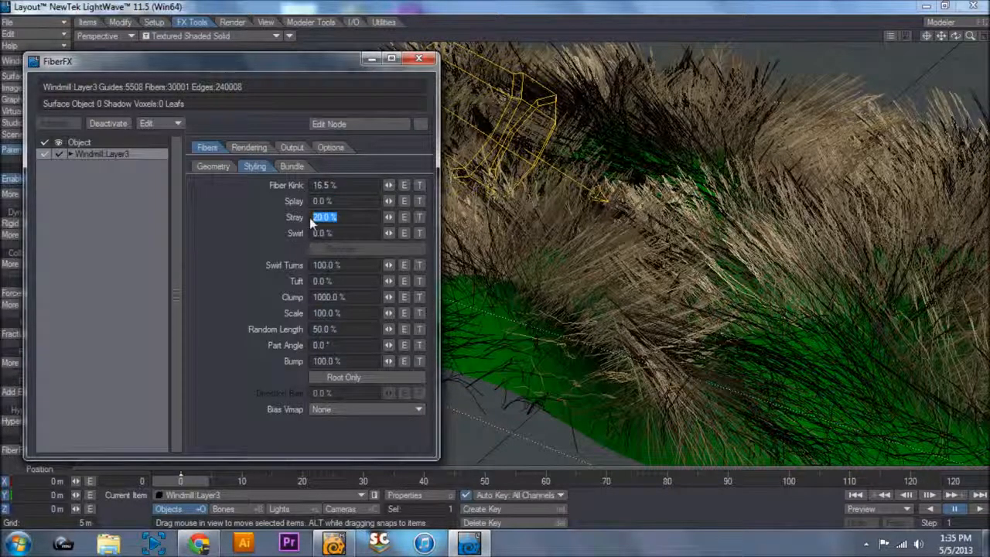
Set the fiber swirl to 25% and try out the random swirl option, leaving it off
left_click(312, 233)
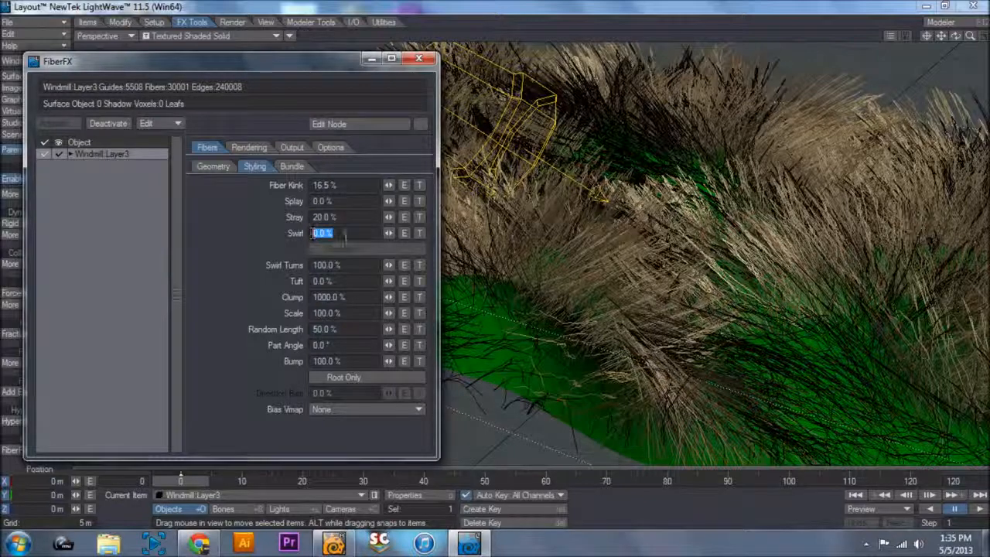
type("25")
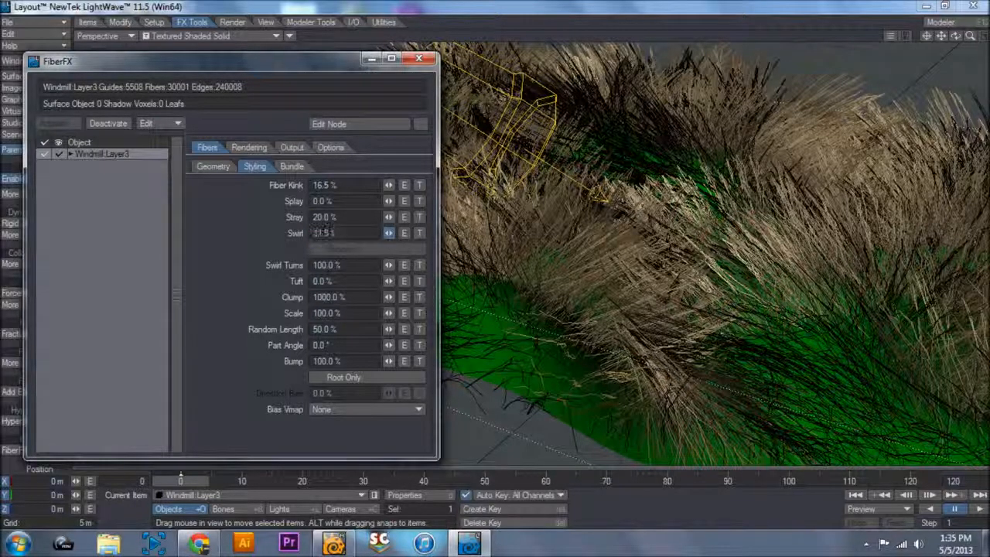
key("Return")
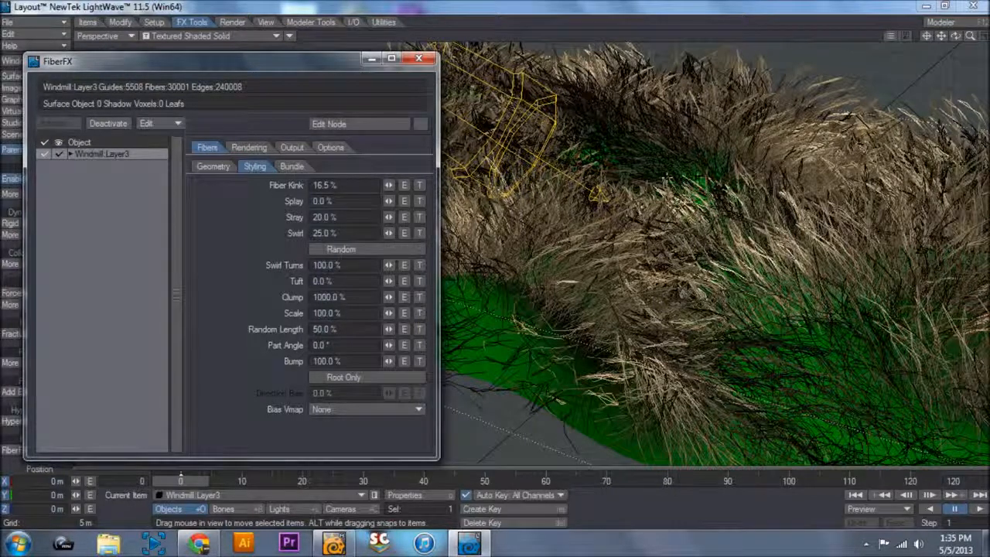
left_click(357, 250)
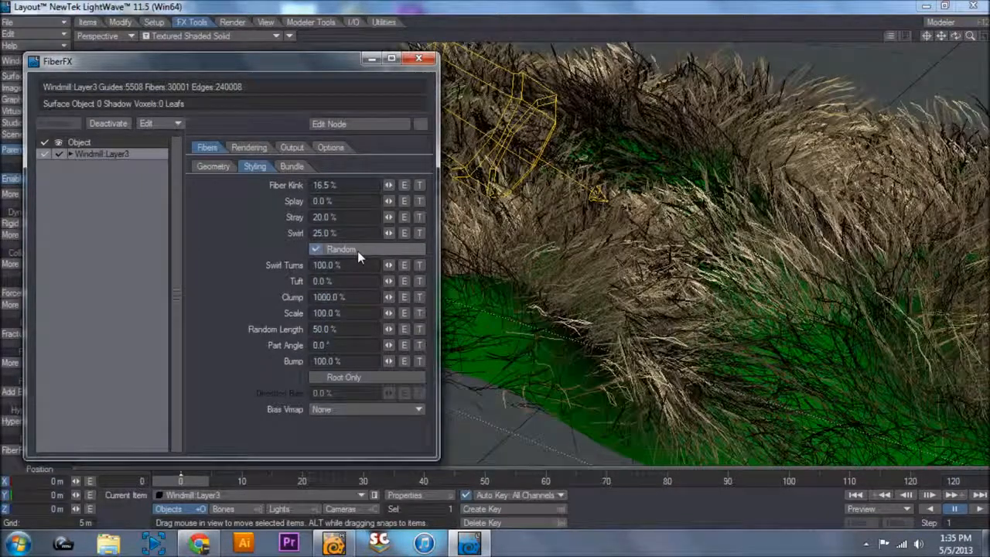
left_click(357, 249)
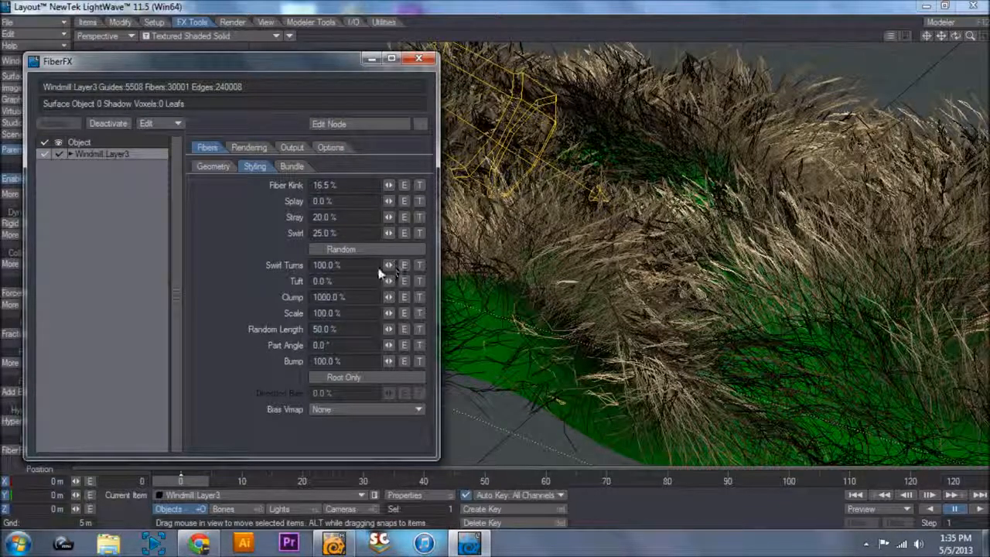
Set the fiber tuft to 100% and increase the fiber scale to 166%
left_click(337, 280)
type("100")
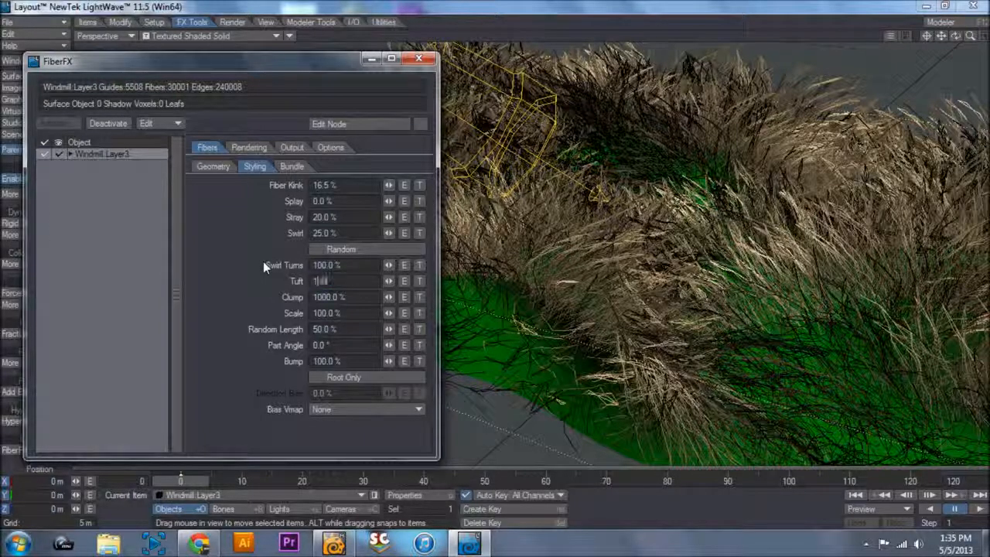
key("Return")
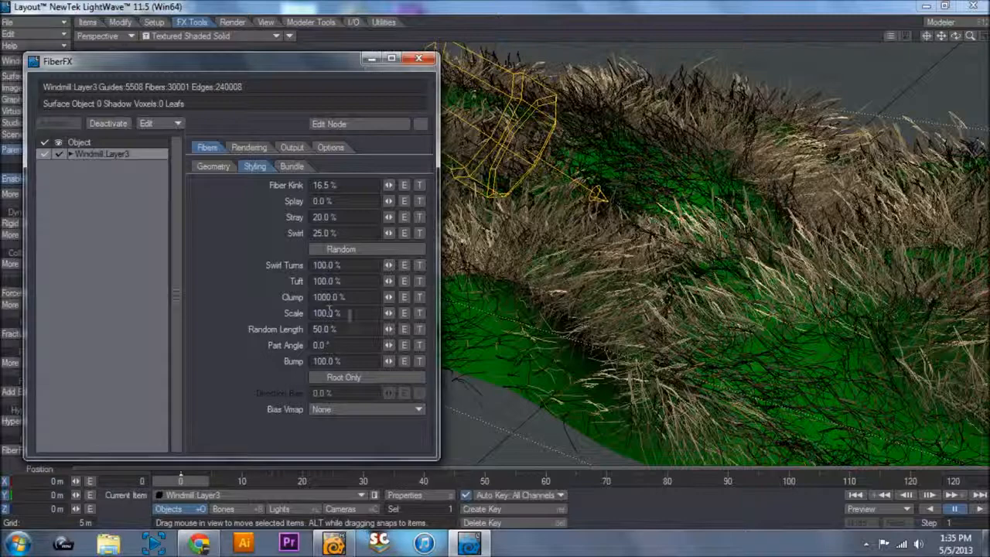
left_click_drag(392, 313, 428, 313)
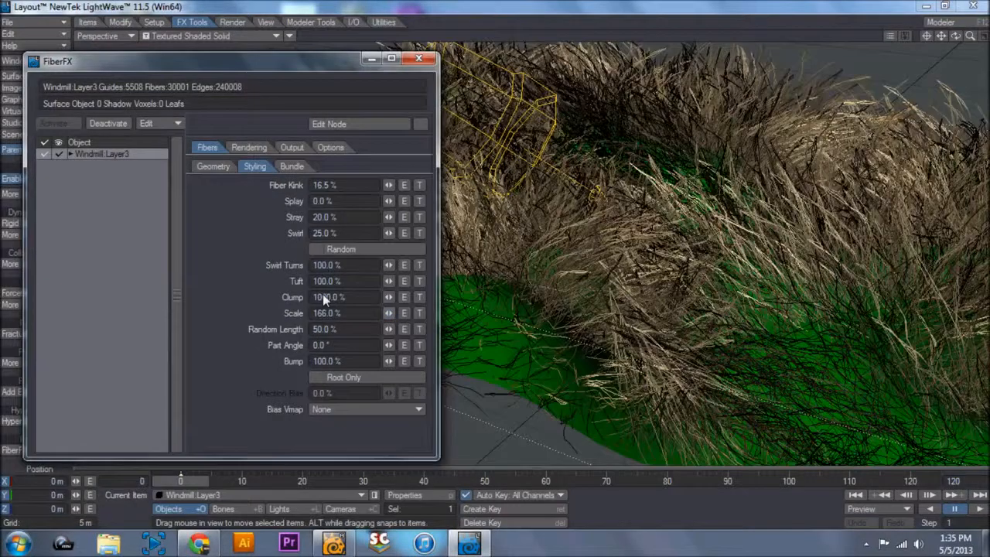
Try a random fiber length of 100% and restore it to 50%
left_click(360, 328)
type("100")
key("Return")
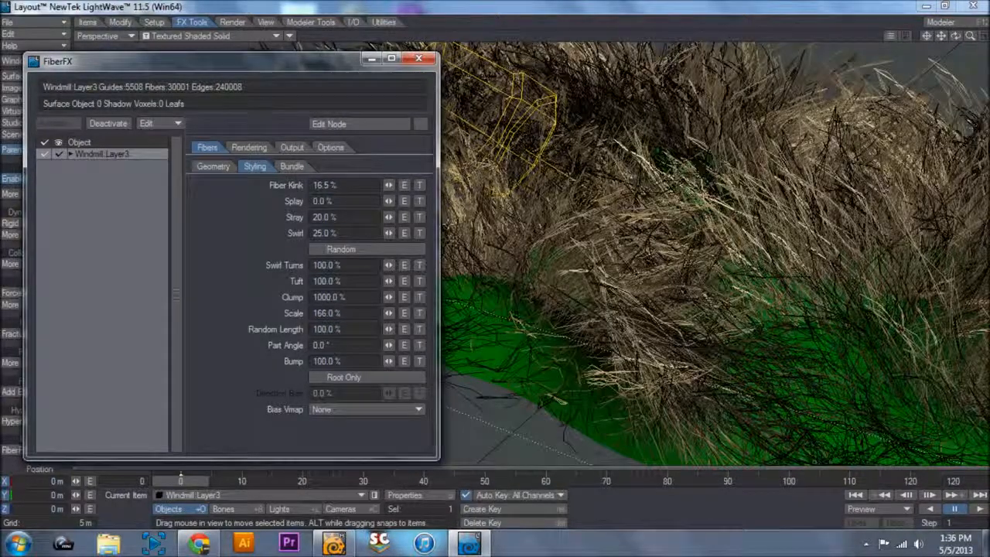
left_click(333, 328)
type("50")
key("Return")
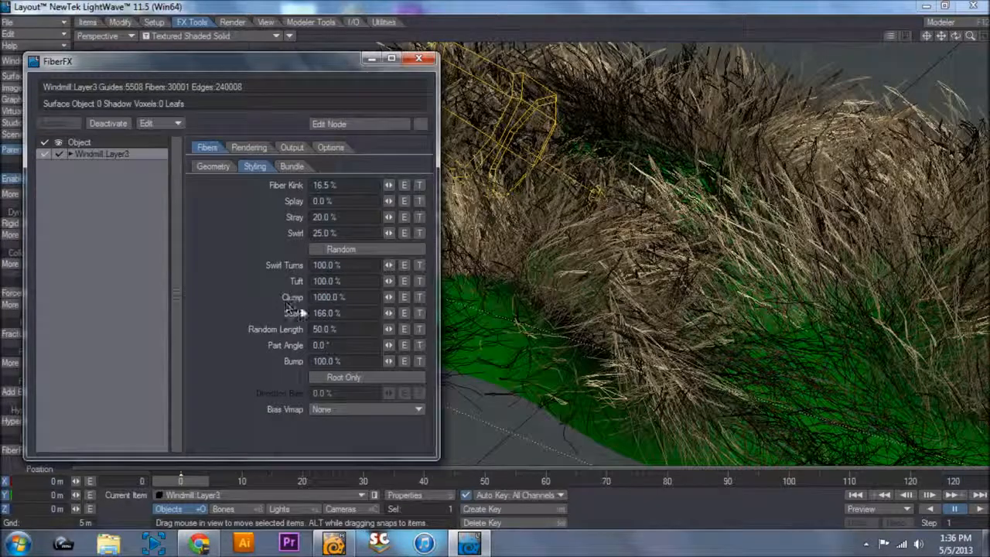
Set the fiber scale to 150%, keeping the random length unchanged
left_click_drag(317, 314, 323, 315)
type("50")
key("Return")
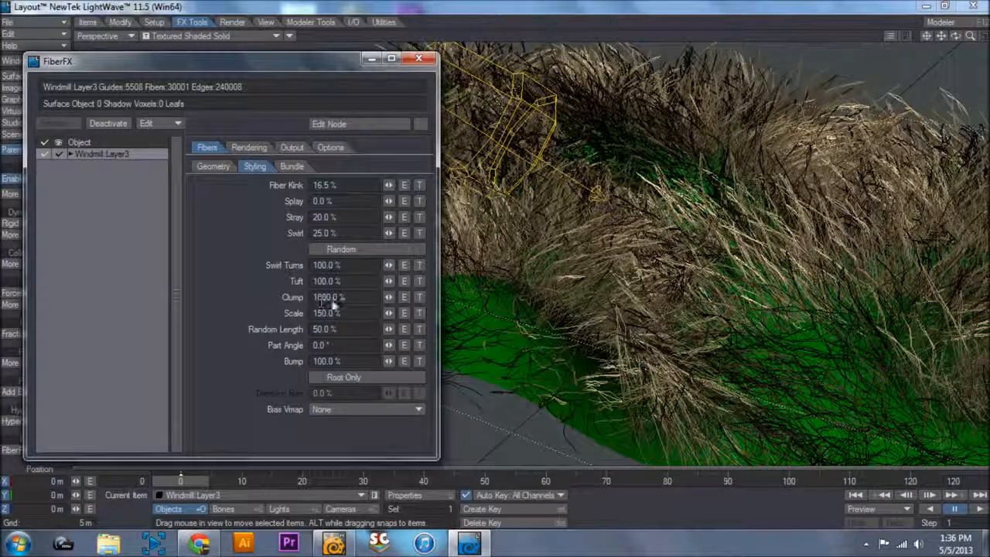
left_click_drag(343, 329, 311, 331)
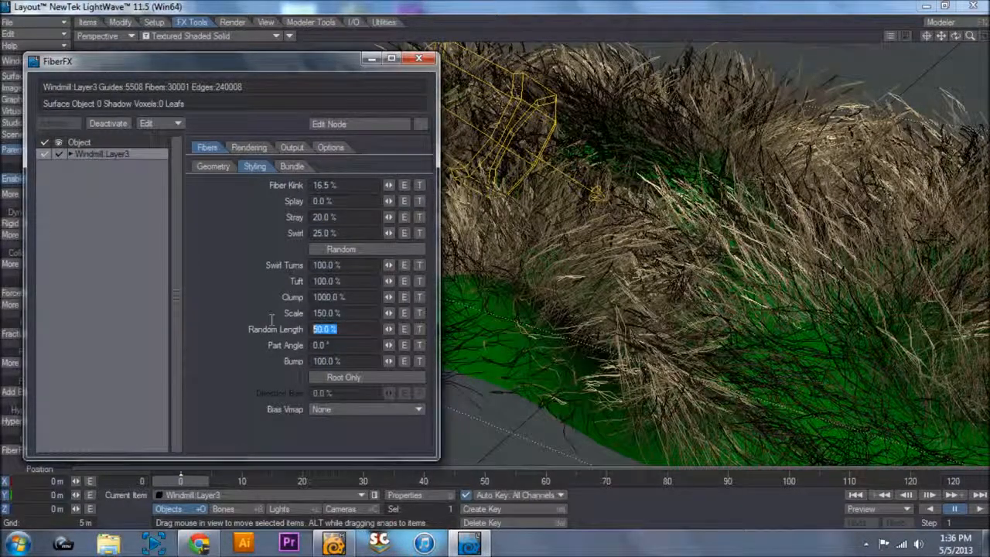
Try a fiber bump of 71% and restore it to 100%
left_click(337, 345)
left_click(340, 361)
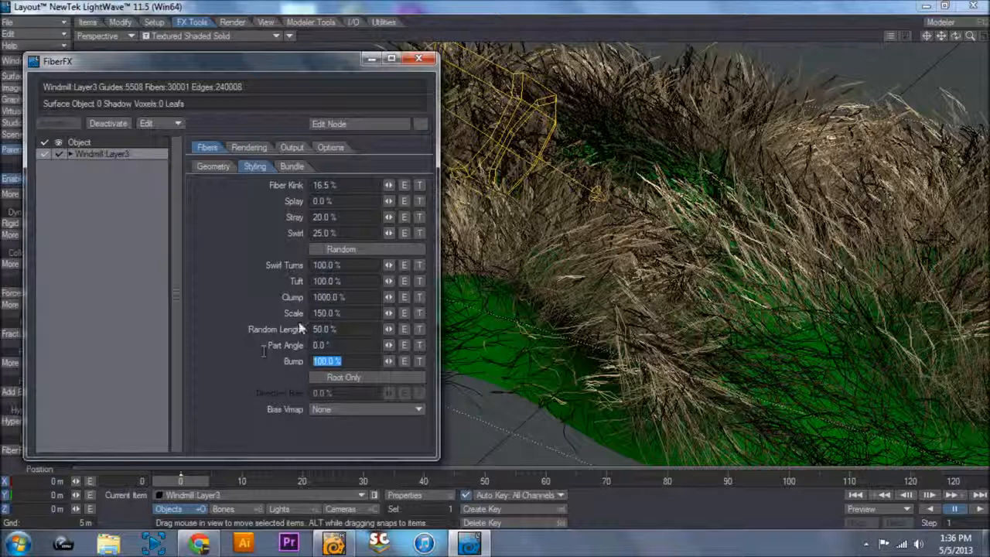
left_click_drag(389, 362, 418, 365)
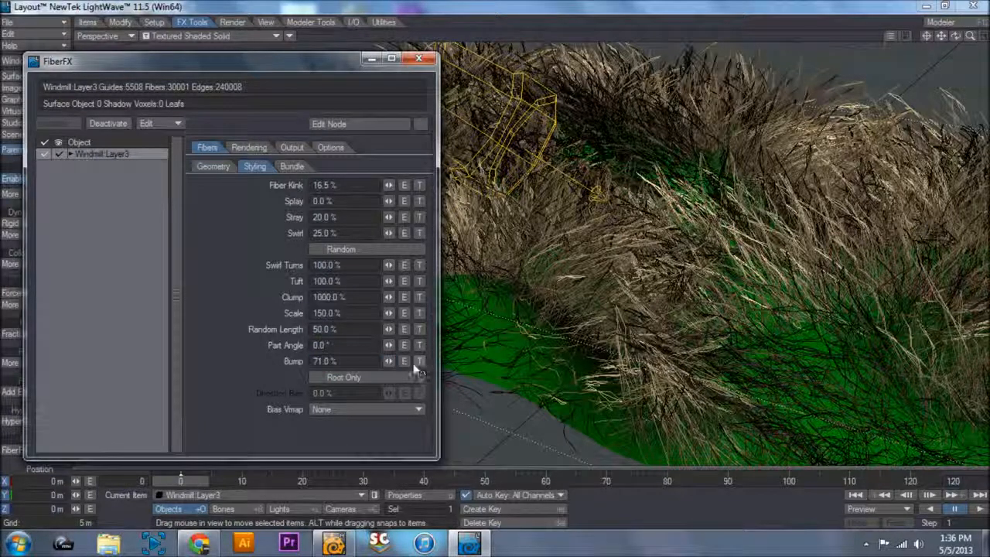
left_click(356, 361)
type("100")
key("Return")
Try the Braid and Twist bundle types on the fibers and return the bundle to None
left_click(291, 166)
left_click(332, 186)
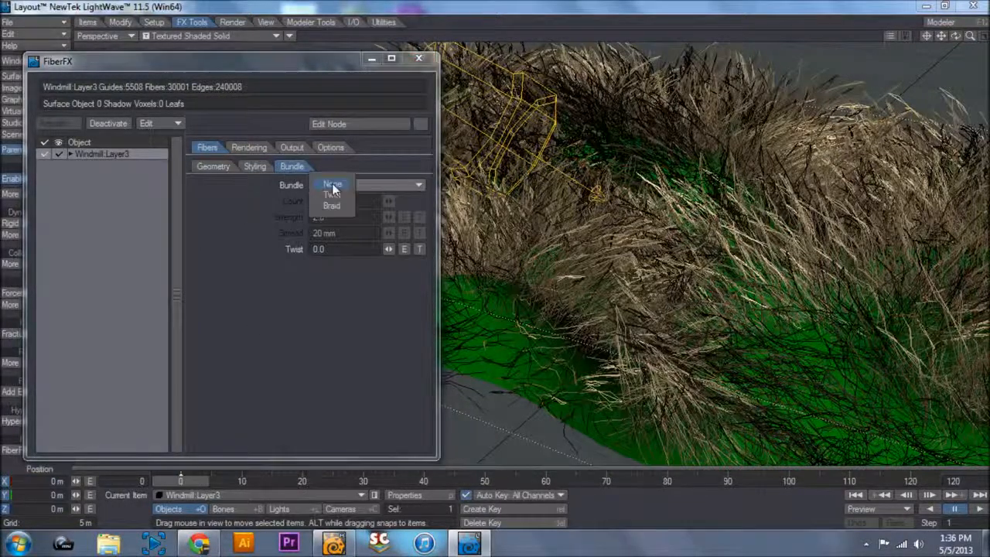
left_click(332, 206)
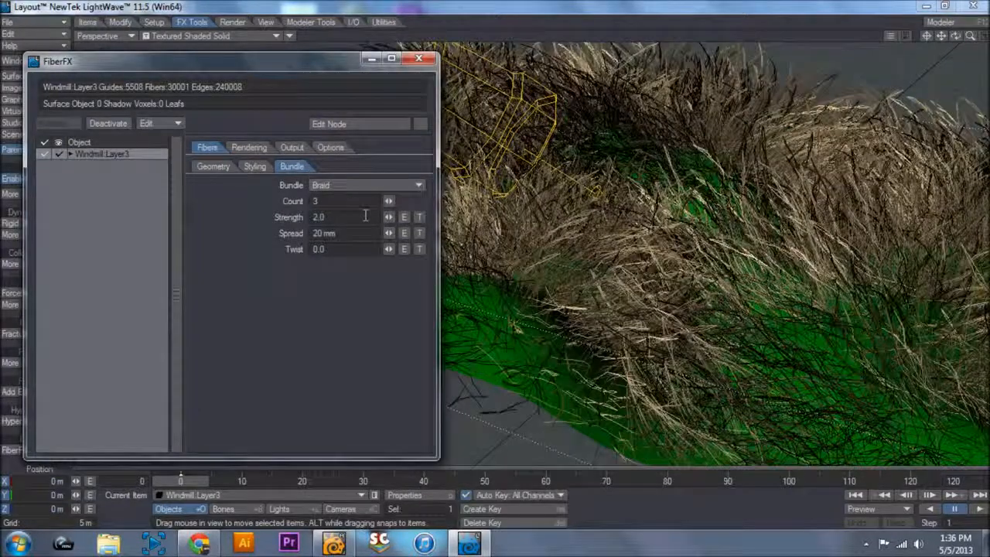
left_click(373, 186)
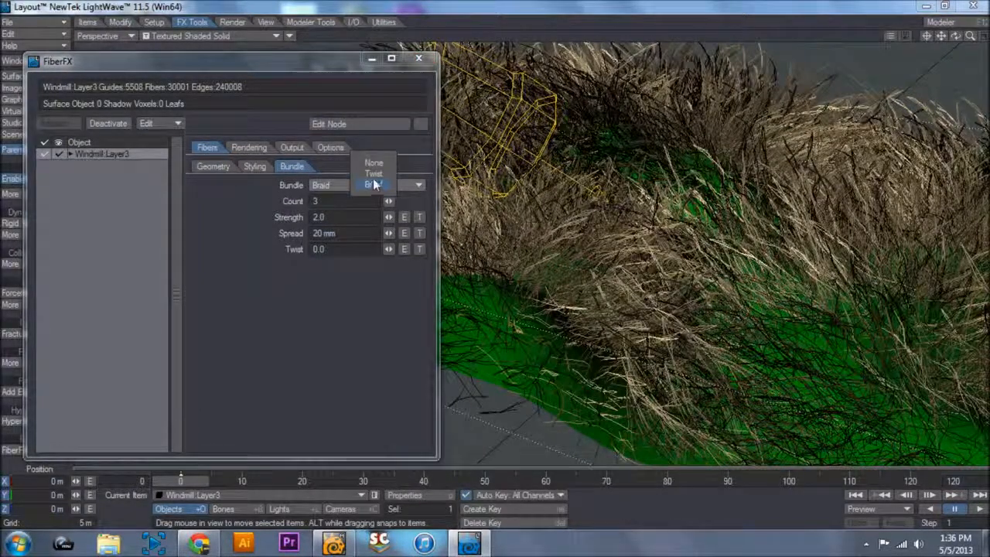
left_click(375, 174)
left_click(374, 184)
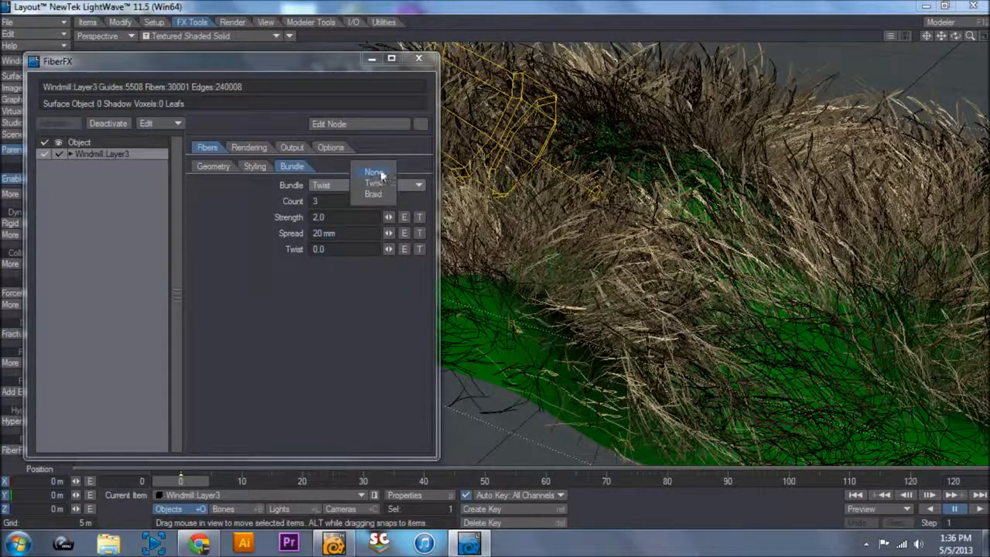
left_click(375, 172)
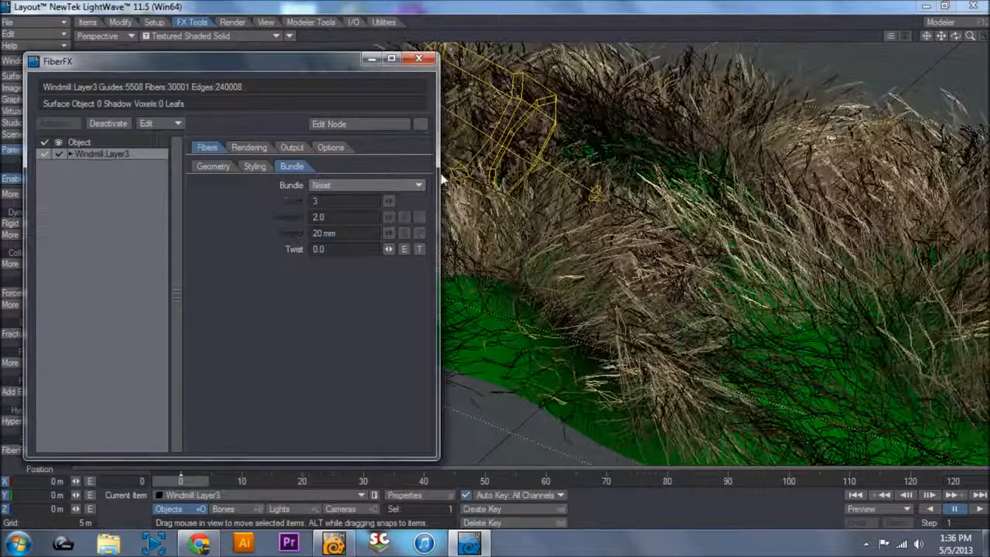
Bring up the fiber color settings and switch the viewport display from textured shading to VPR
left_click(246, 147)
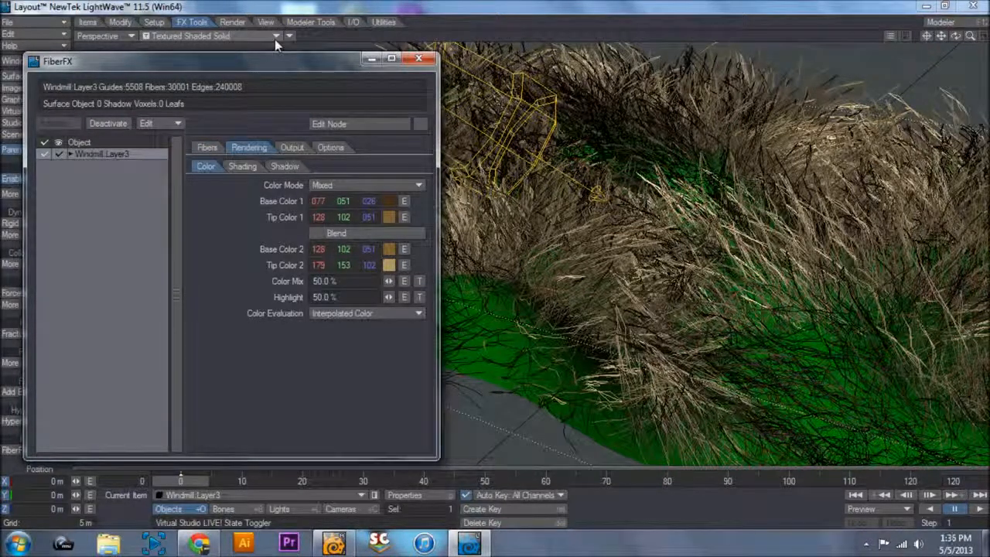
left_click(249, 34)
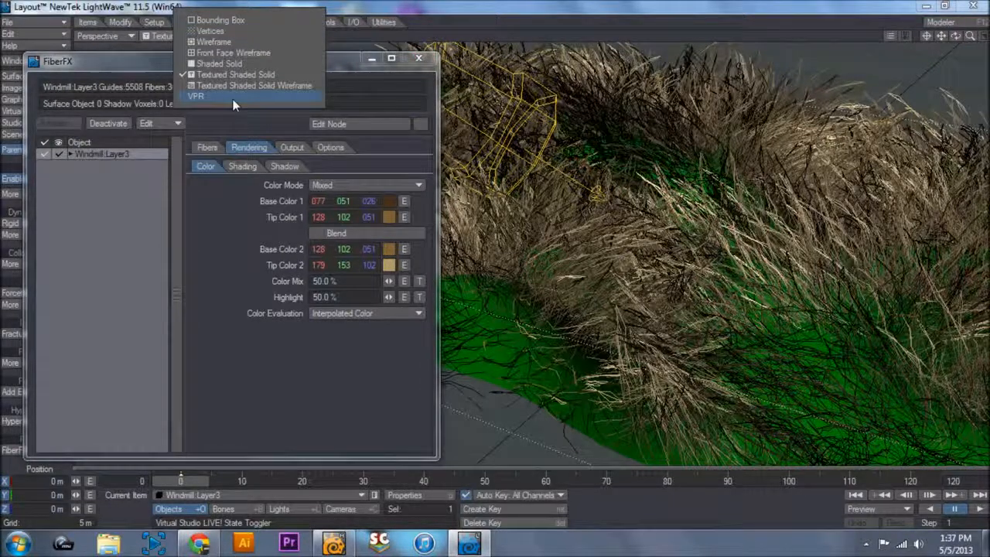
left_click(232, 97)
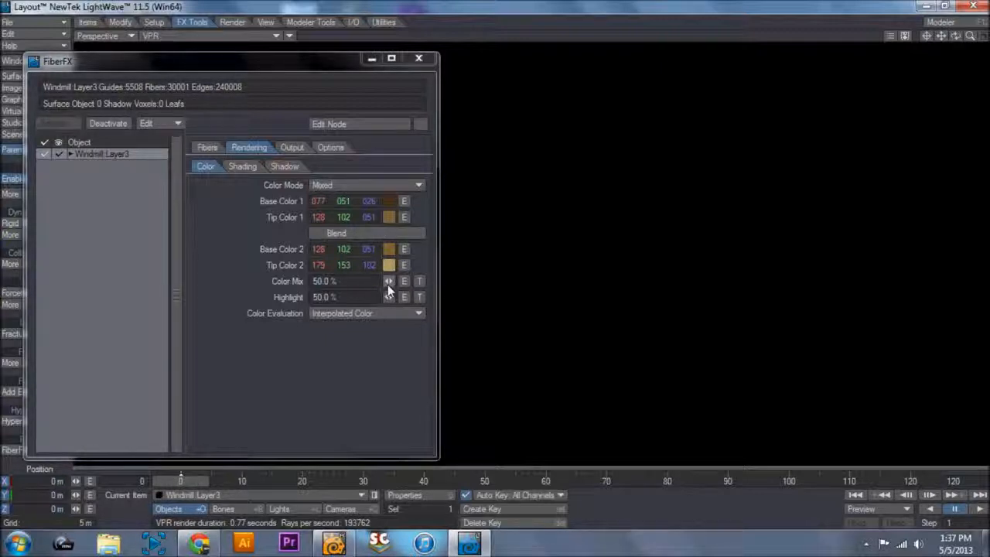
Lower the fibers' self shadow to 18% and cast shadow to 17%
left_click(280, 166)
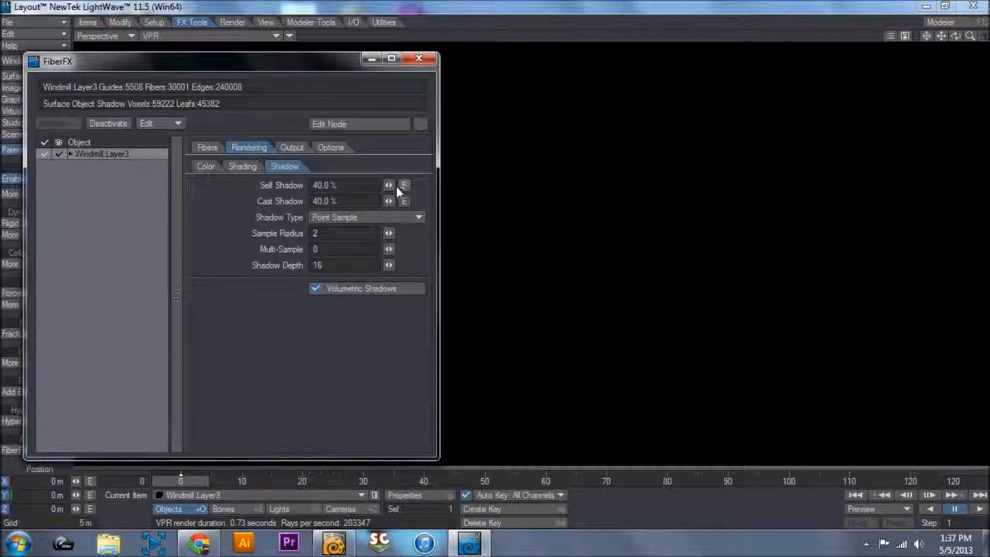
left_click_drag(389, 185, 383, 186)
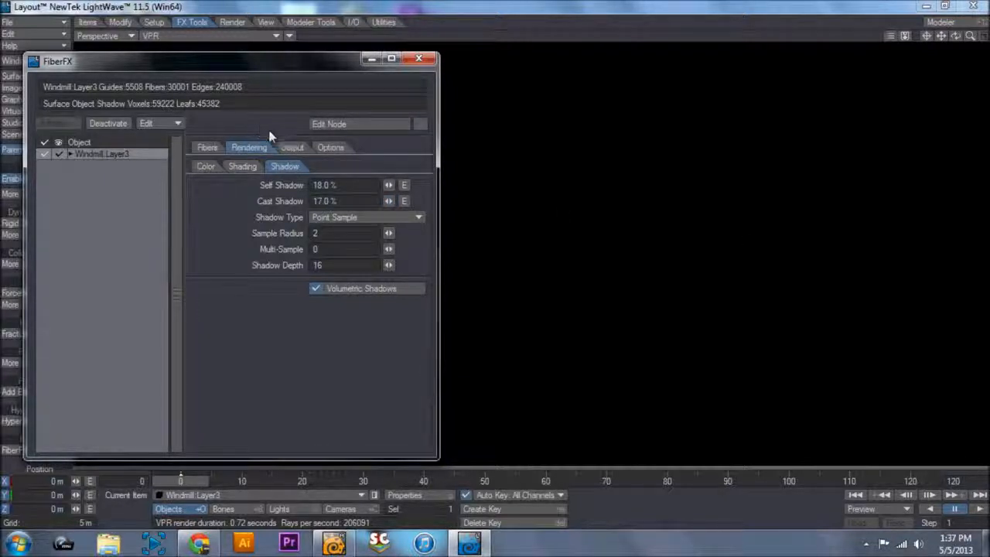
Set the fibers' shading to 0% diffuse and 100% luminosity
left_click(244, 170)
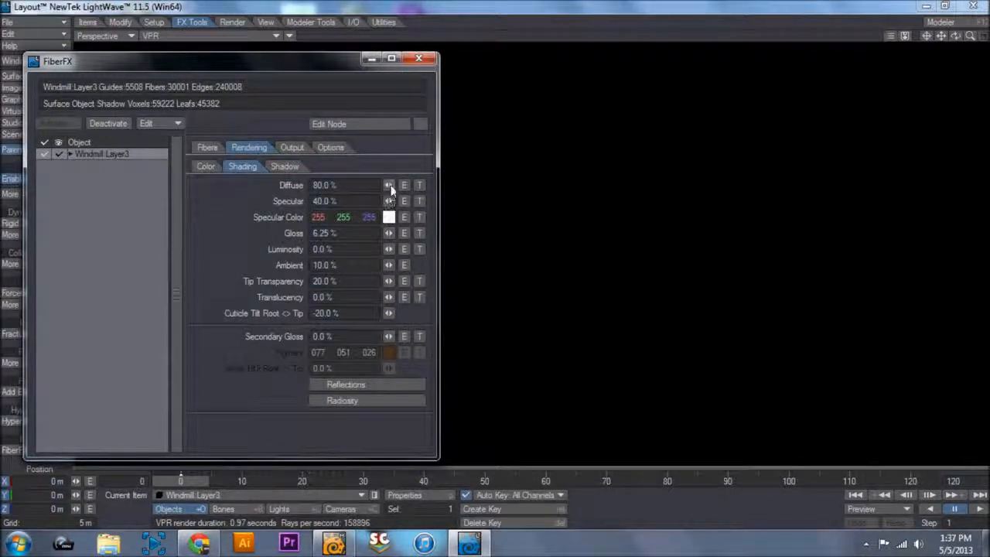
left_click_drag(388, 185, 379, 184)
left_click_drag(388, 249, 410, 251)
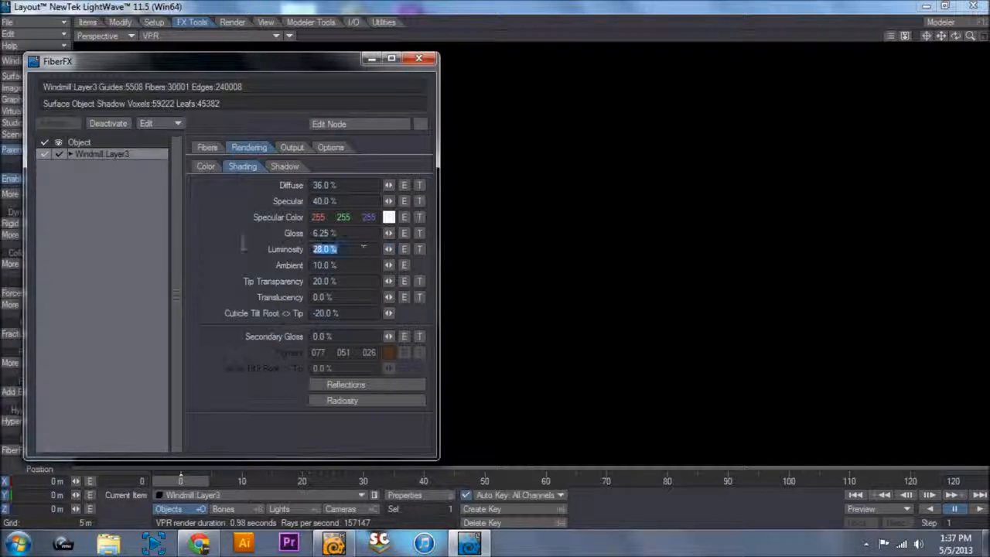
type("100")
key("Return")
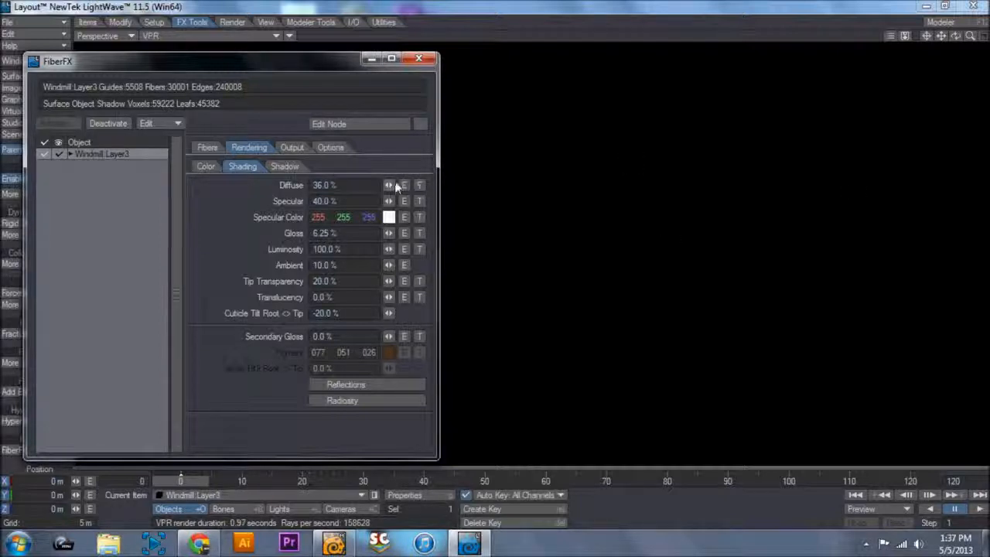
left_click_drag(388, 186, 349, 186)
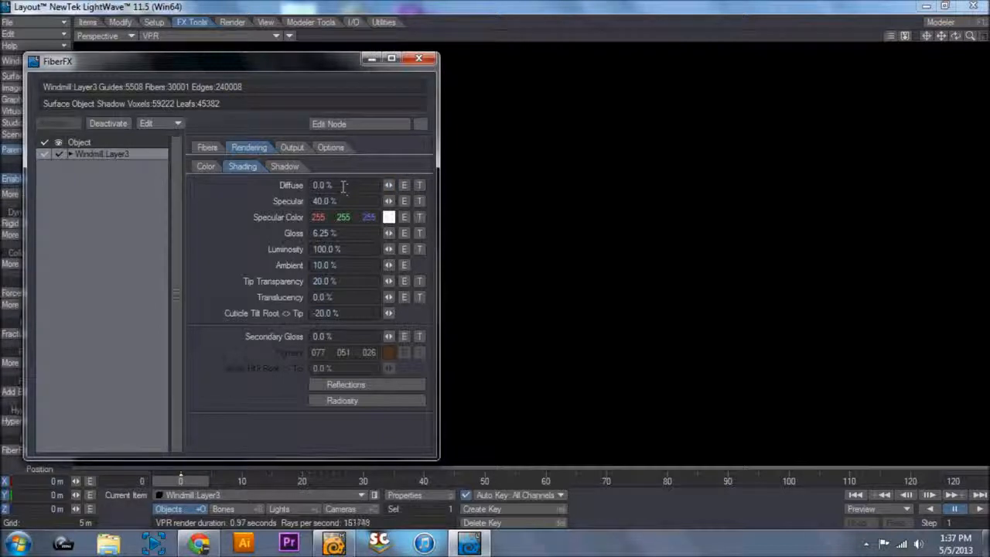
Reduce both the self shadow and the cast shadow of the fibers to 2%
left_click(284, 166)
left_click(362, 186)
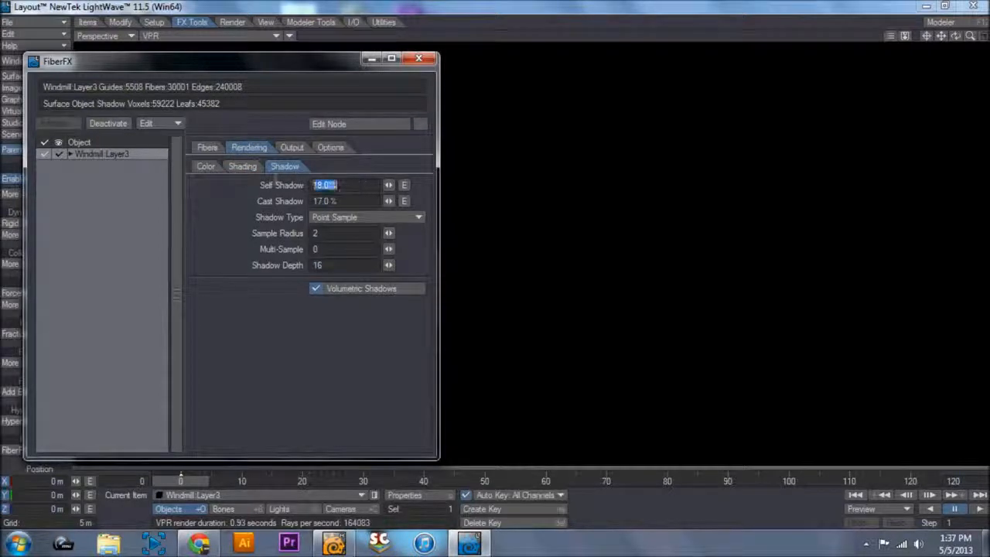
type("2")
key("Tab")
type("2")
key("Tab")
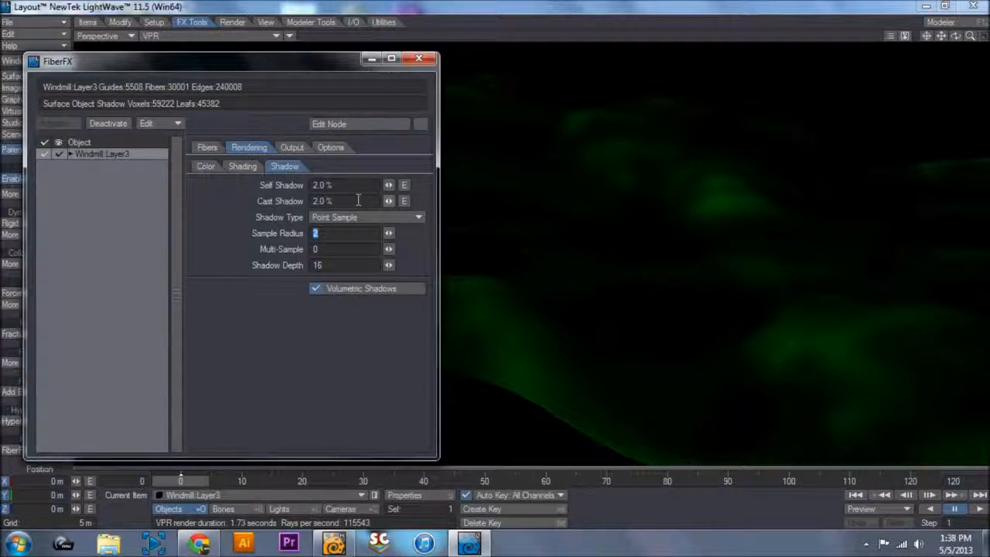
Set the tip transparency in the fibers' shading settings to 0%
left_click(244, 165)
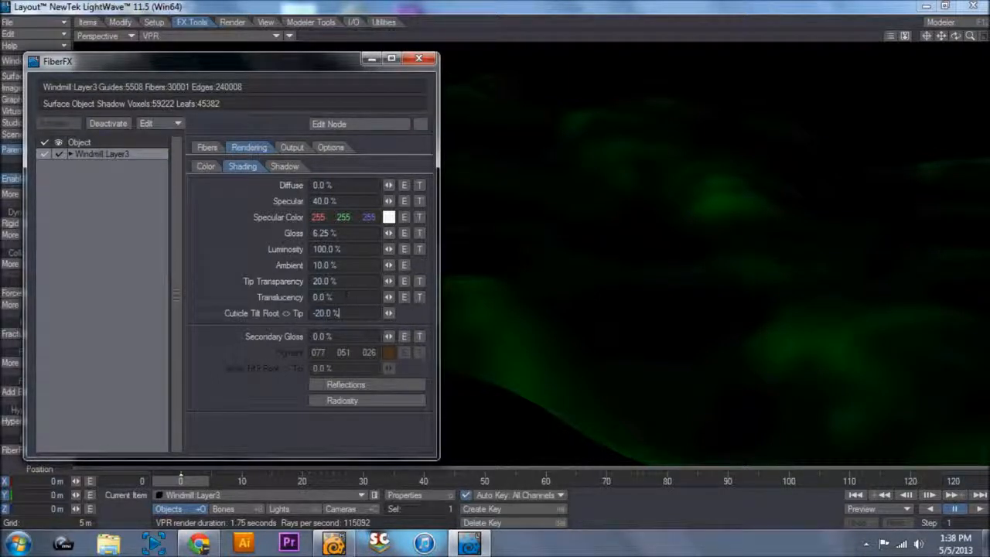
left_click(336, 297)
left_click(339, 281)
type("0")
key("Tab")
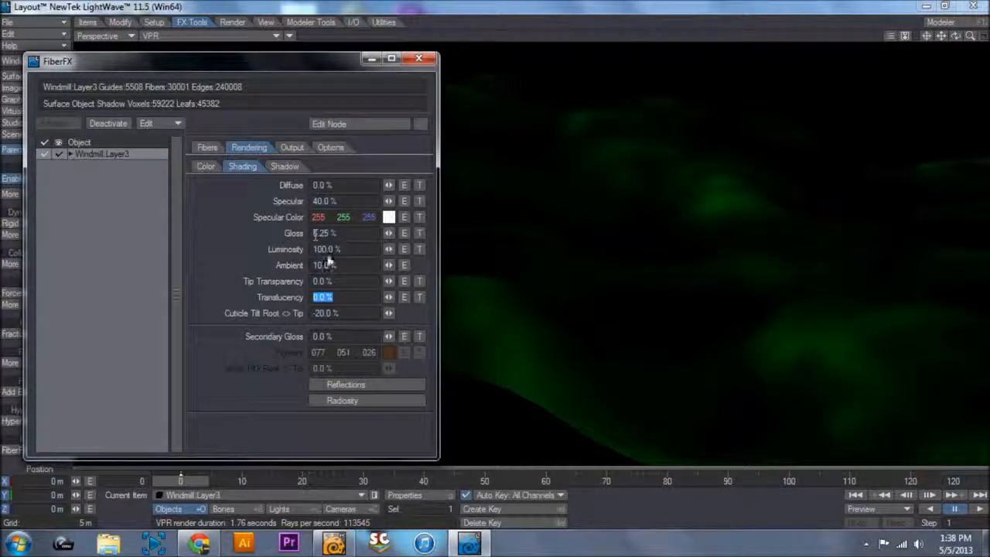
Change the fibers' specular color to the basic pure red (255, 0, 0)
left_click(388, 217)
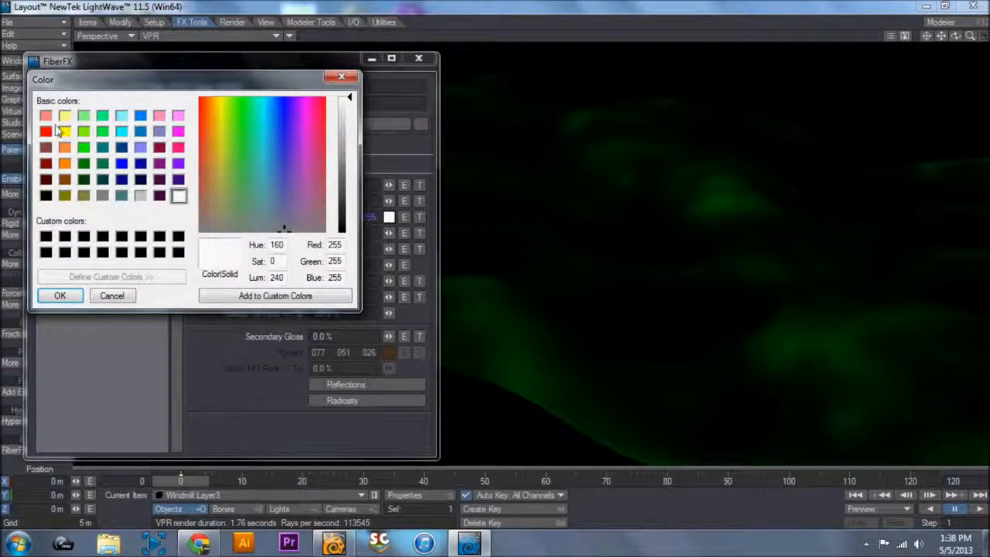
left_click(46, 131)
left_click(61, 295)
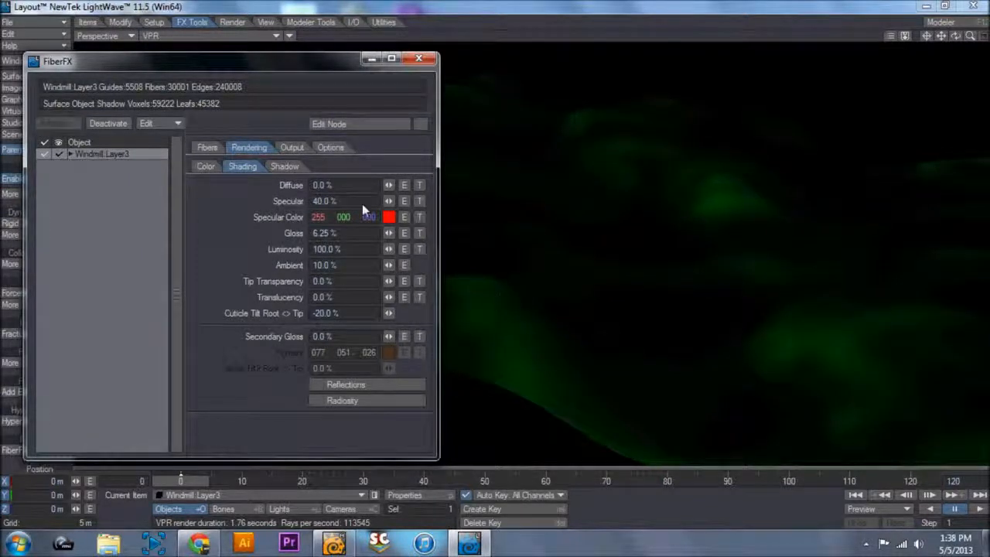
Raise the fibers' color mix and highlight to 100% in the color settings
left_click(212, 167)
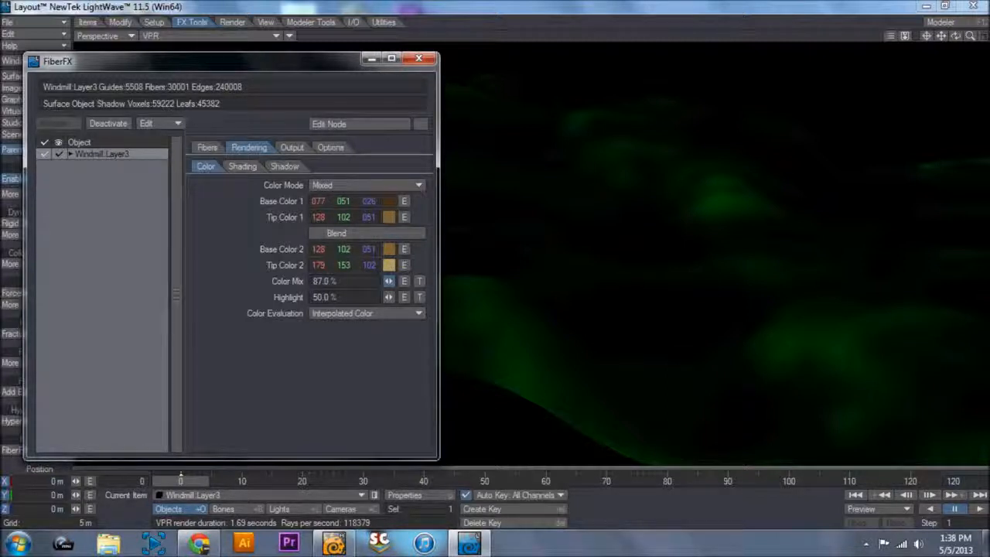
left_click_drag(389, 281, 394, 296)
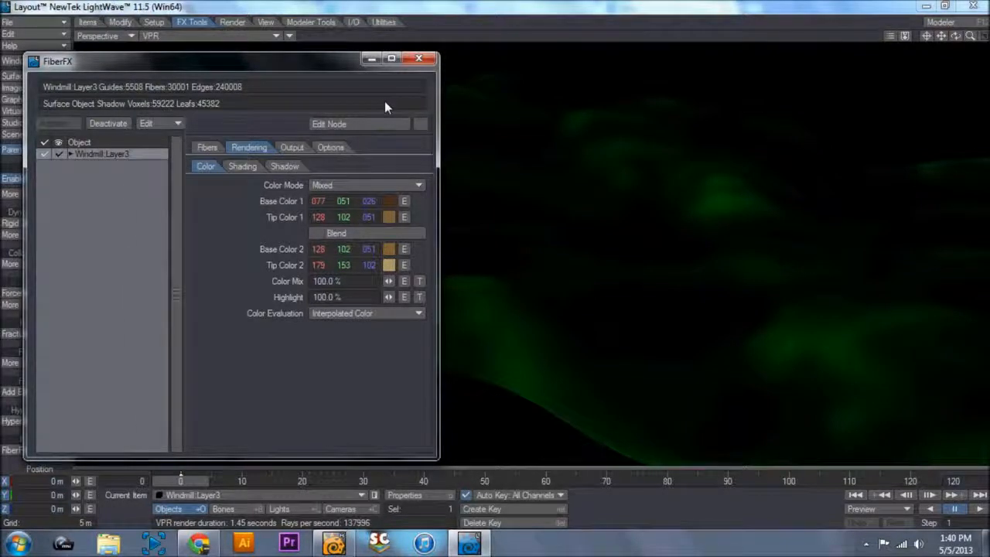
Minimize the FiberFX window, render the current frame to check the grass, and close the rendered image
left_click(243, 21)
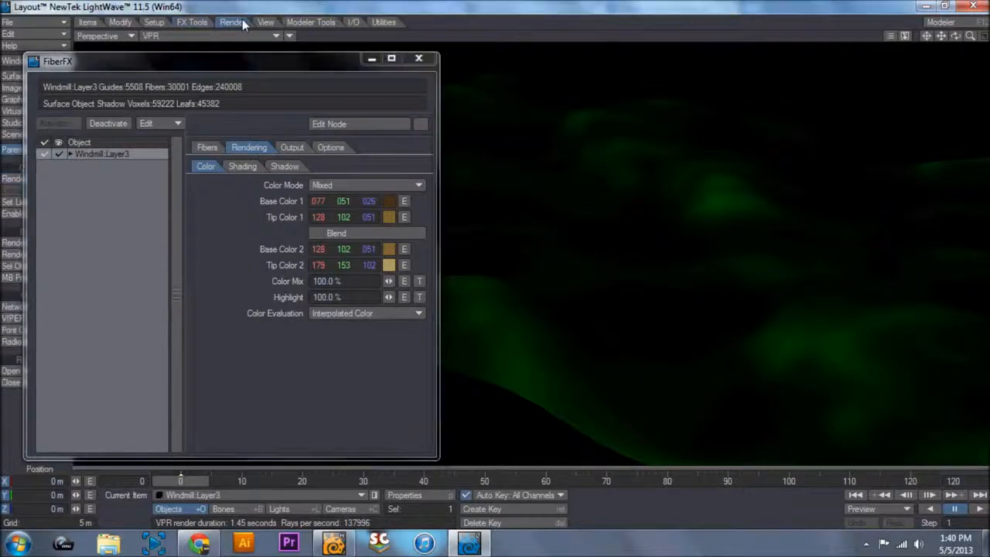
left_click(372, 60)
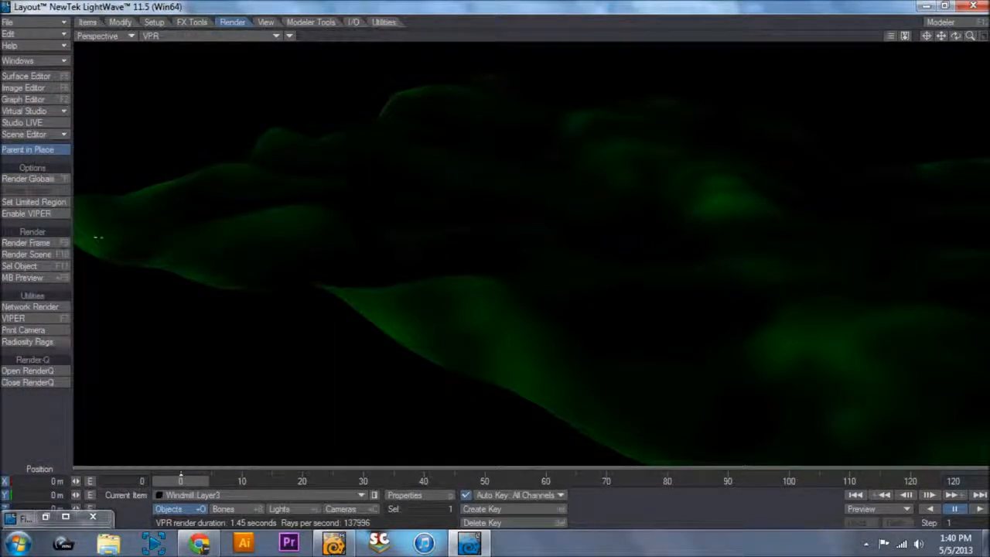
left_click(25, 242)
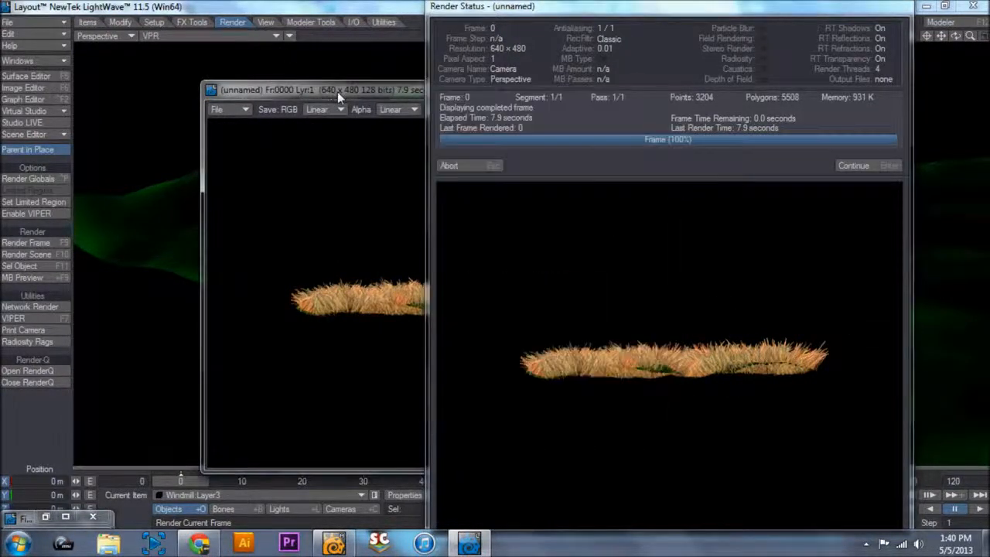
left_click(453, 165)
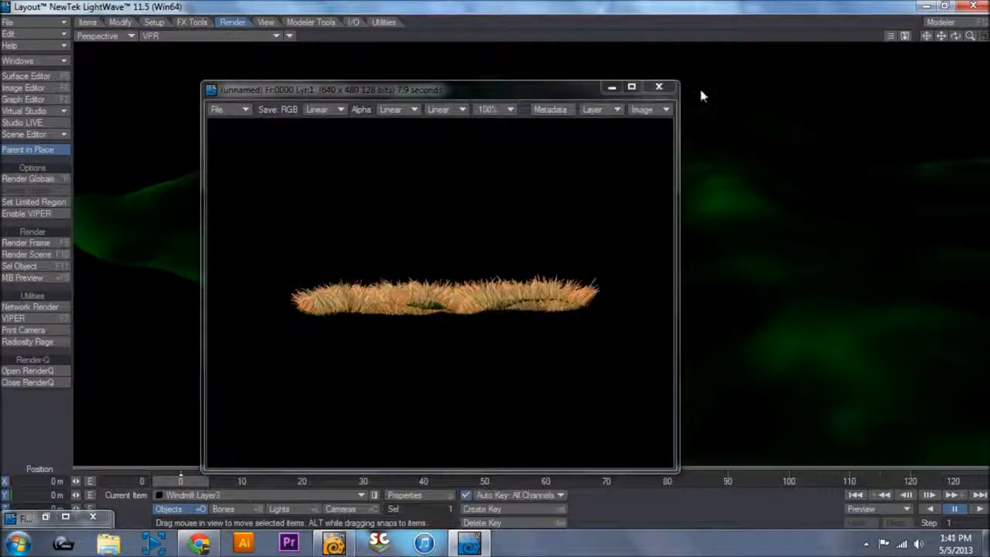
left_click(658, 87)
Switch the viewport to the camera view and move the camera closer to the terrain, to X -1.125 m
key("6")
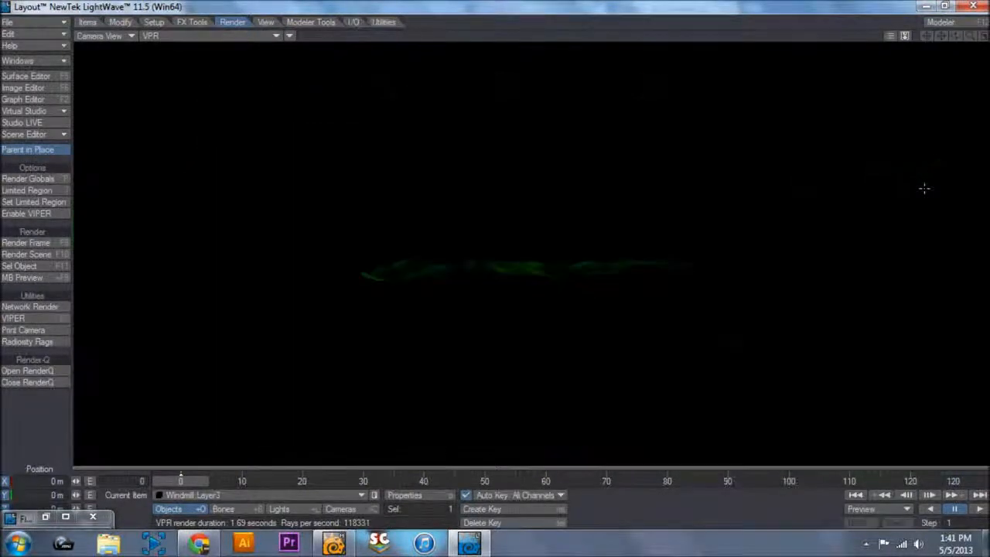
left_click(369, 508)
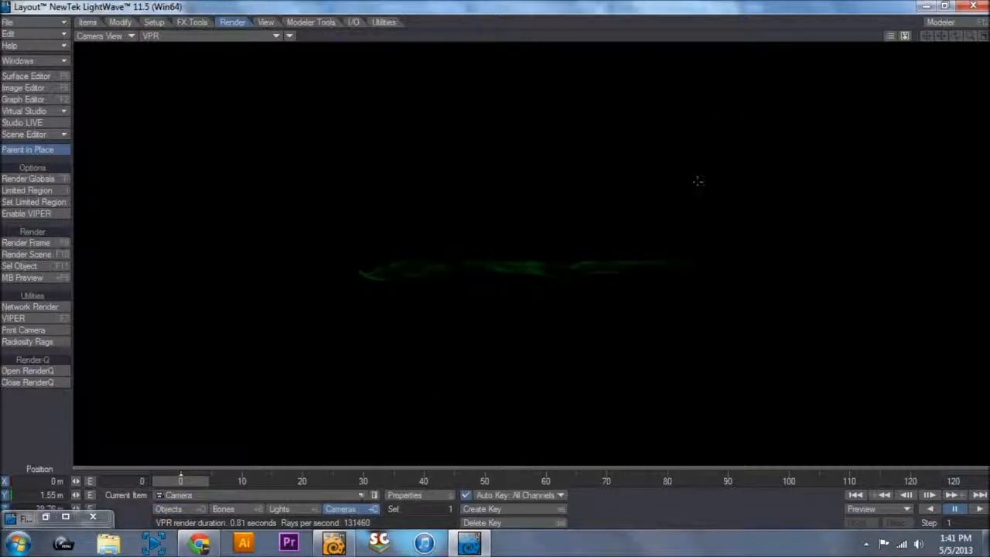
left_click_drag(562, 364, 529, 162)
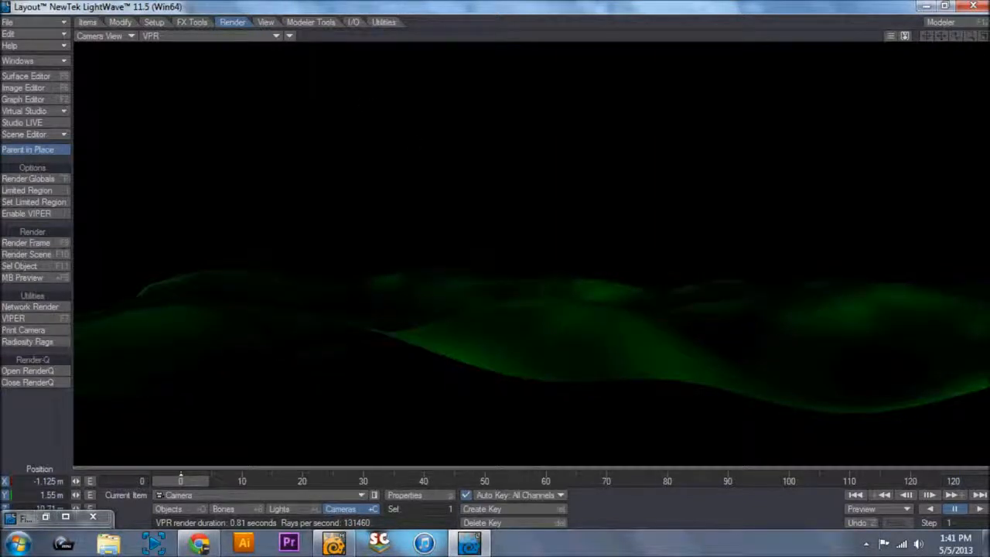
left_click(289, 36)
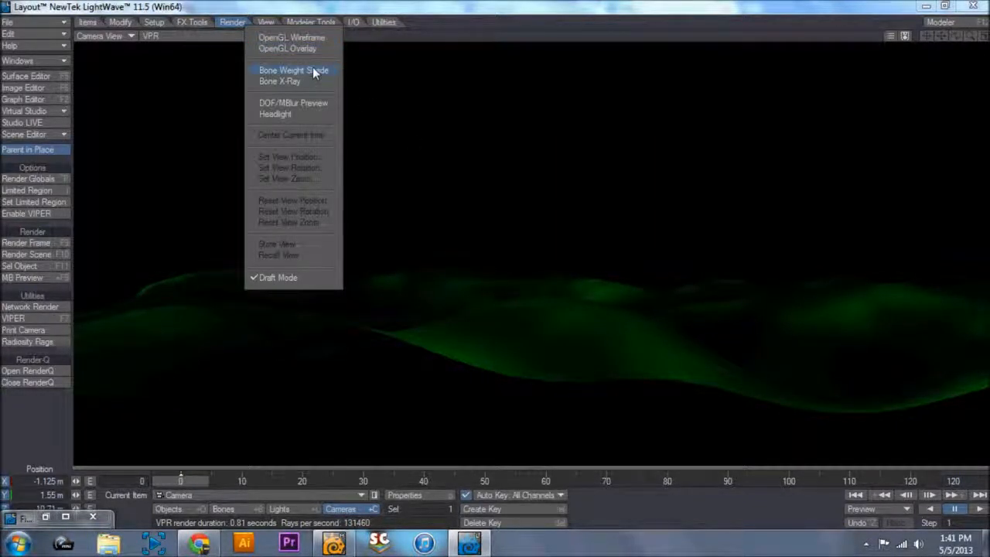
left_click(475, 76)
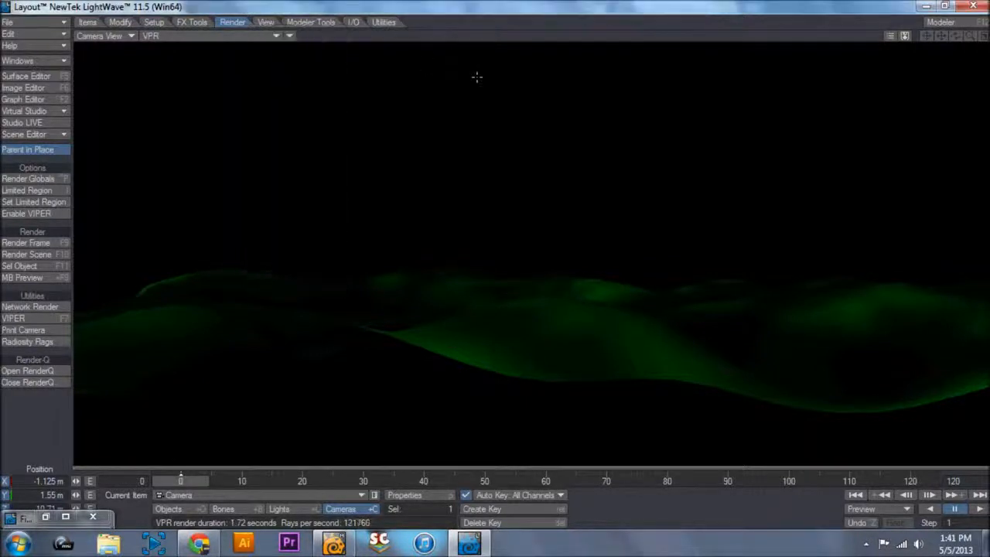
Raise the camera above the hills and rotate it to heading 4.40° and pitch 25.60°
right_click_drag(506, 457, 505, 301)
key("y")
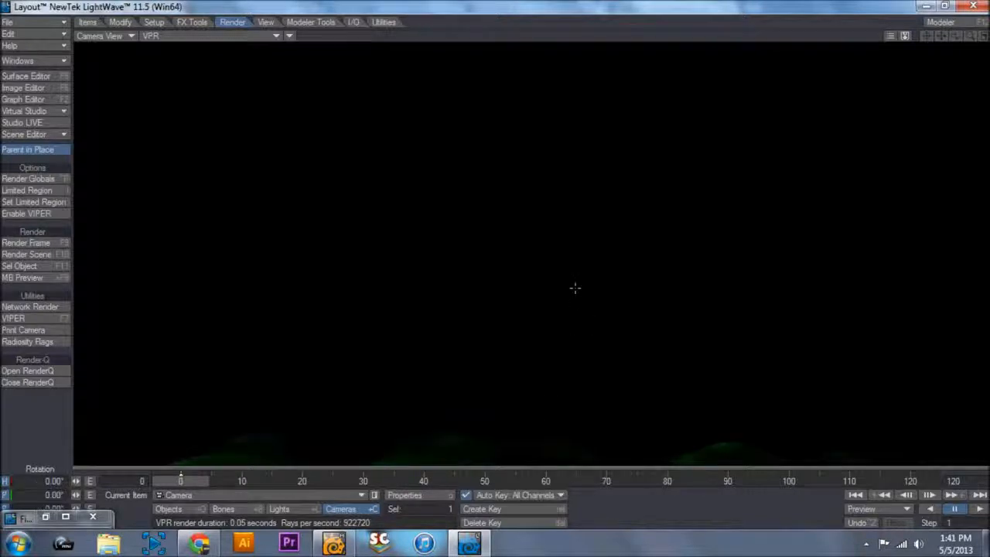
left_click_drag(554, 162, 582, 294)
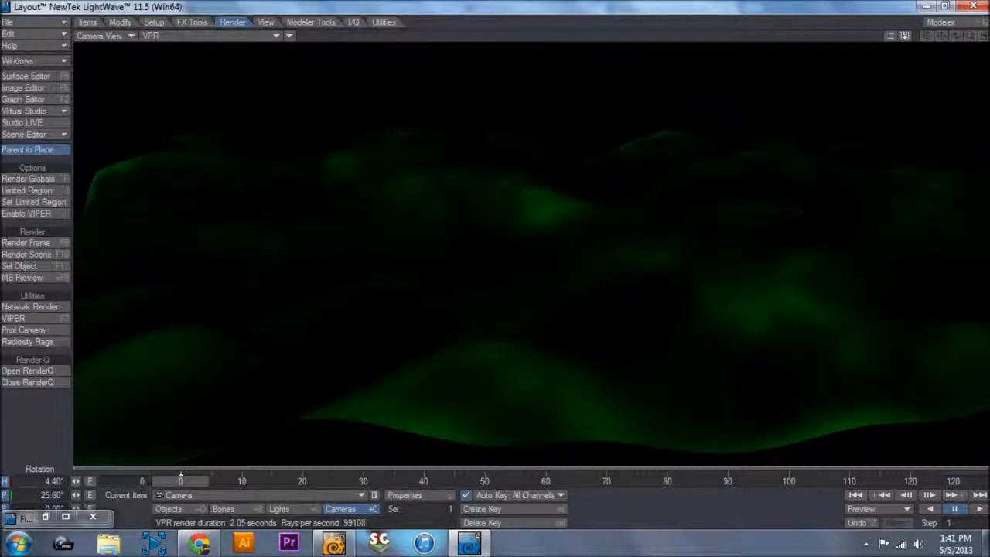
Render the frame from the repositioned camera to inspect the grass up close, then close the rendered image
left_click(45, 244)
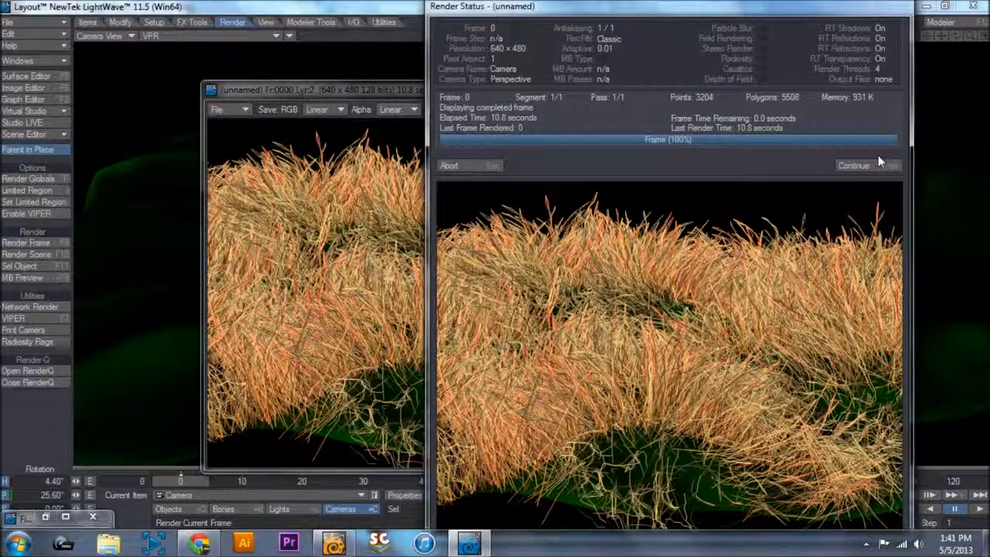
left_click(499, 165)
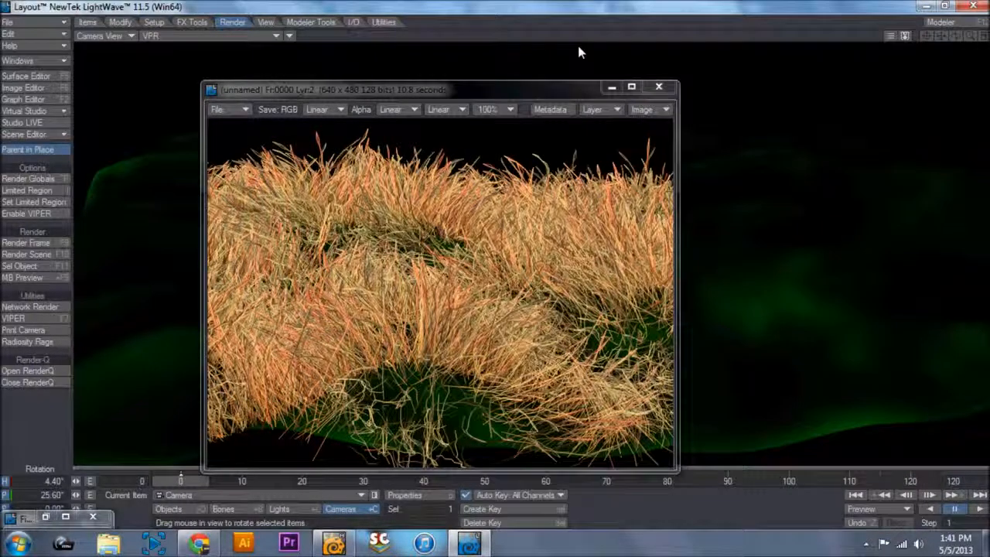
left_click(658, 87)
Bring back the FiberFX window beside the terrain view and change the fibers' specular color to brown (128, 64, 0)
left_click(64, 516)
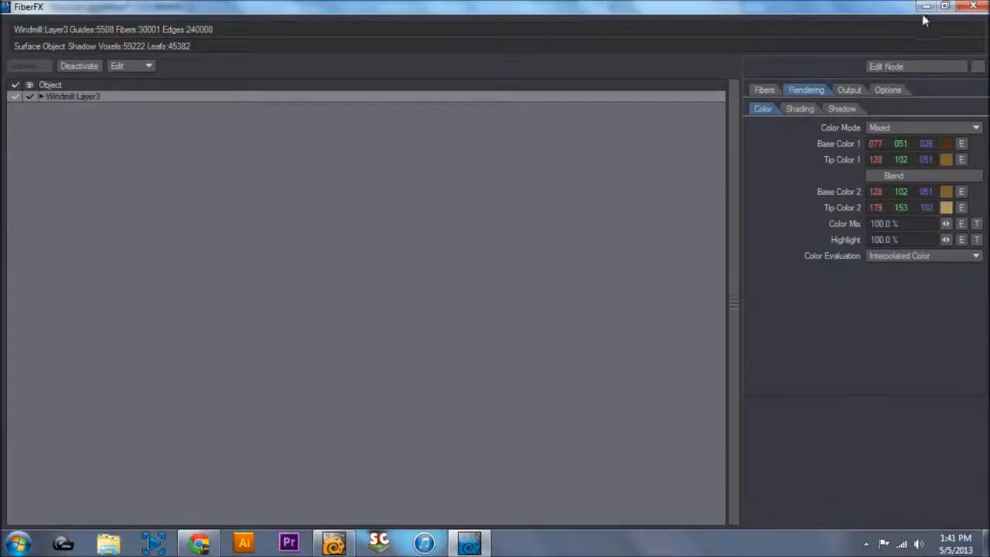
left_click(943, 6)
left_click_drag(647, 66, 417, 80)
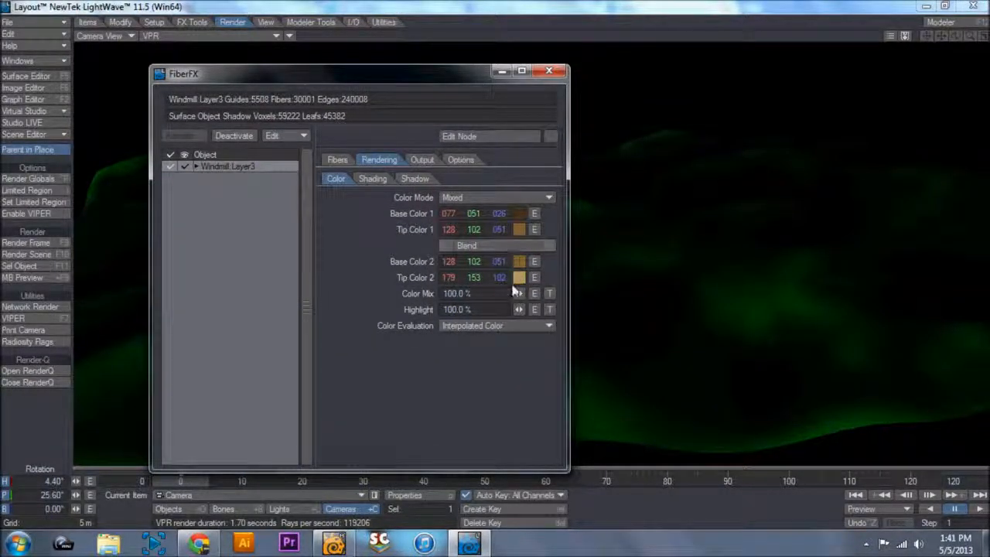
left_click(407, 178)
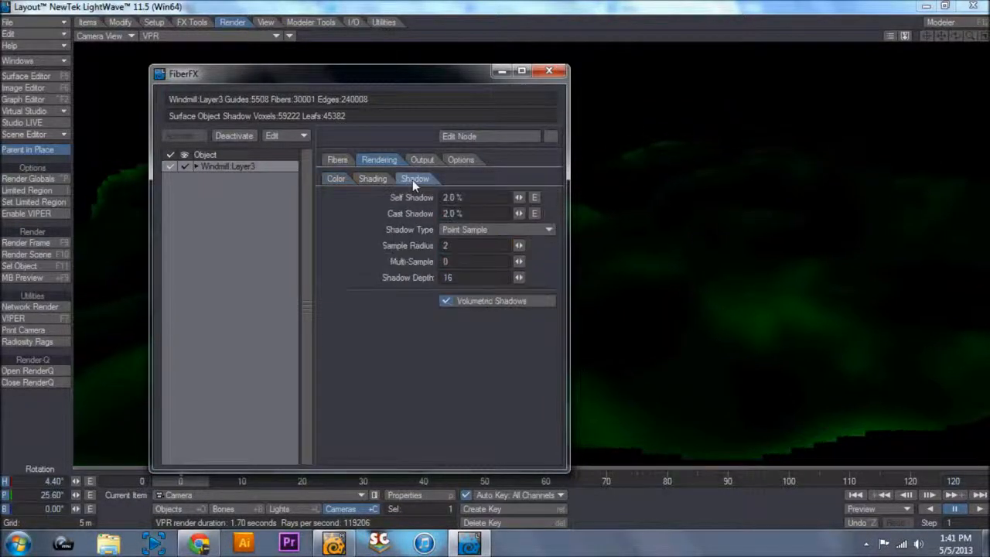
left_click(373, 178)
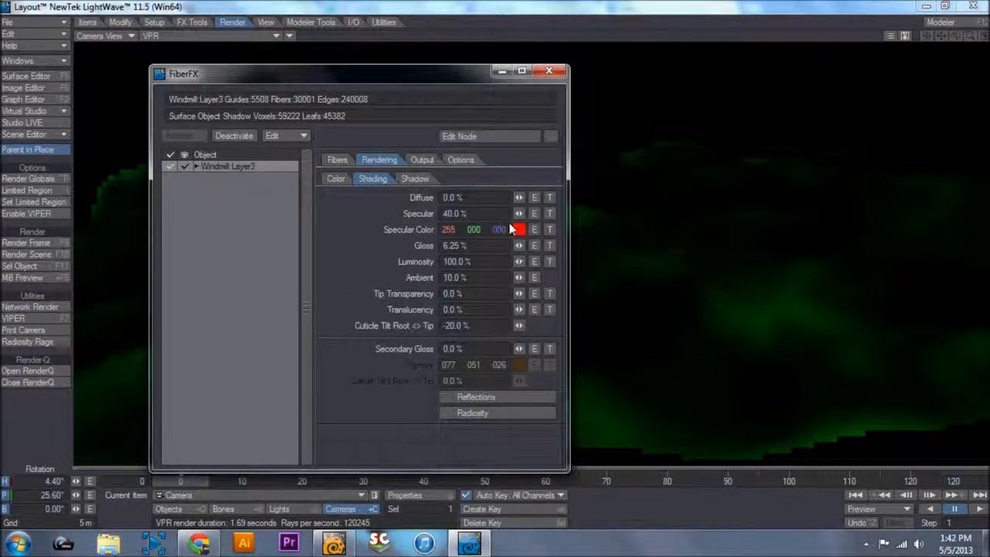
left_click(519, 228)
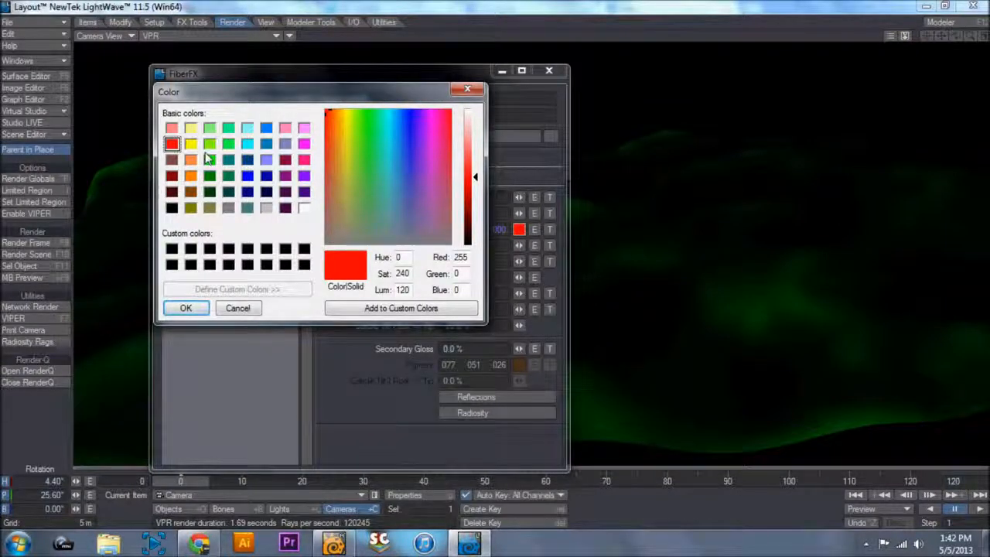
left_click(190, 191)
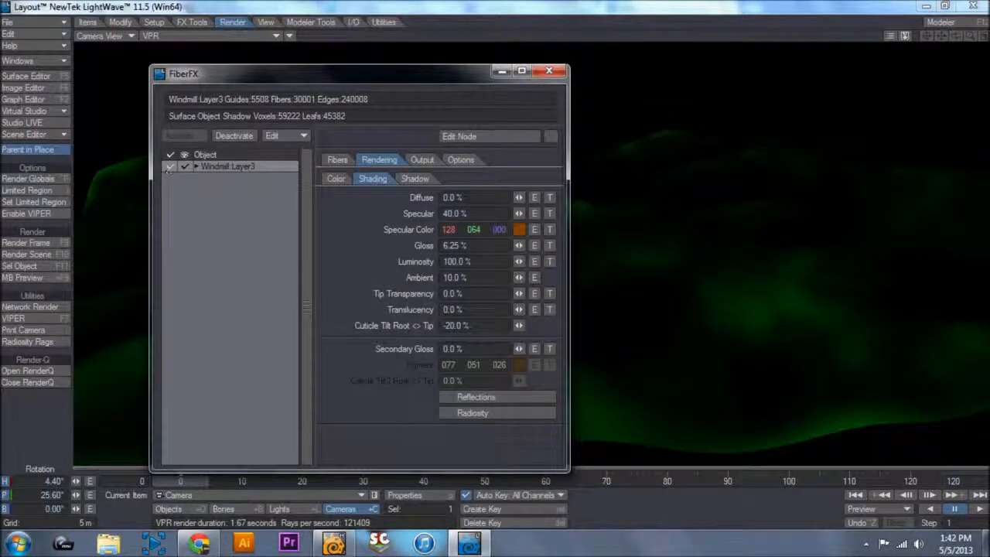
Render the current frame to check the grass with the brown specular color, then close the image
left_click(35, 242)
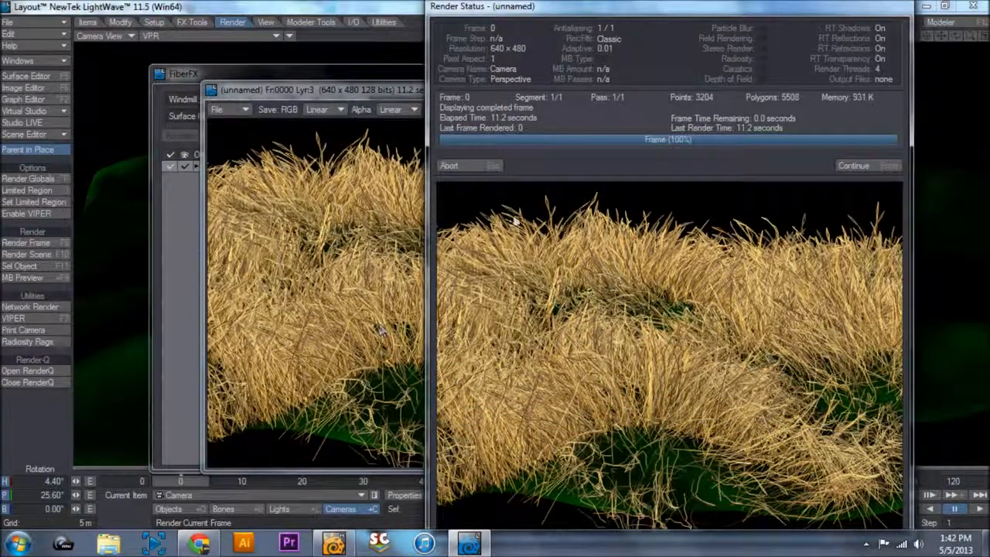
left_click(480, 167)
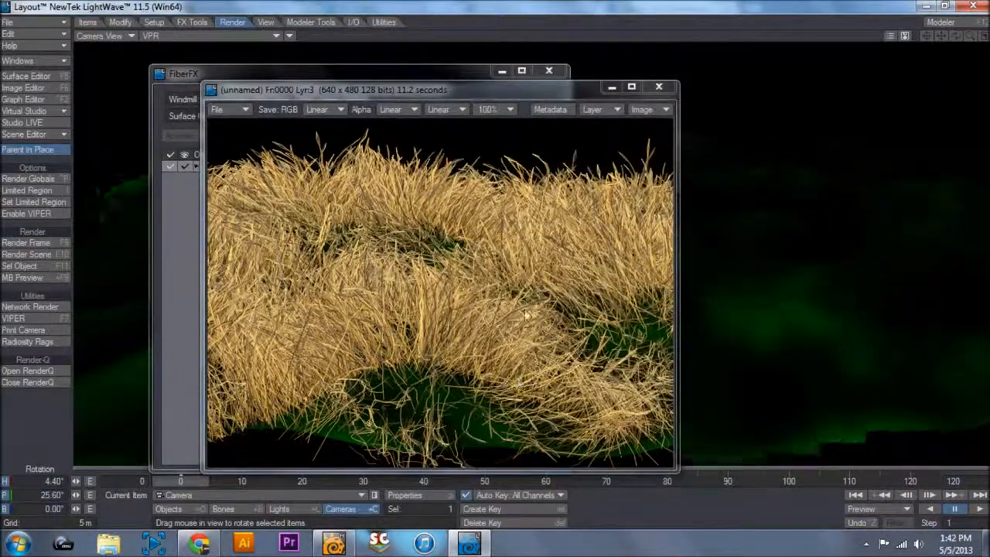
left_click(659, 89)
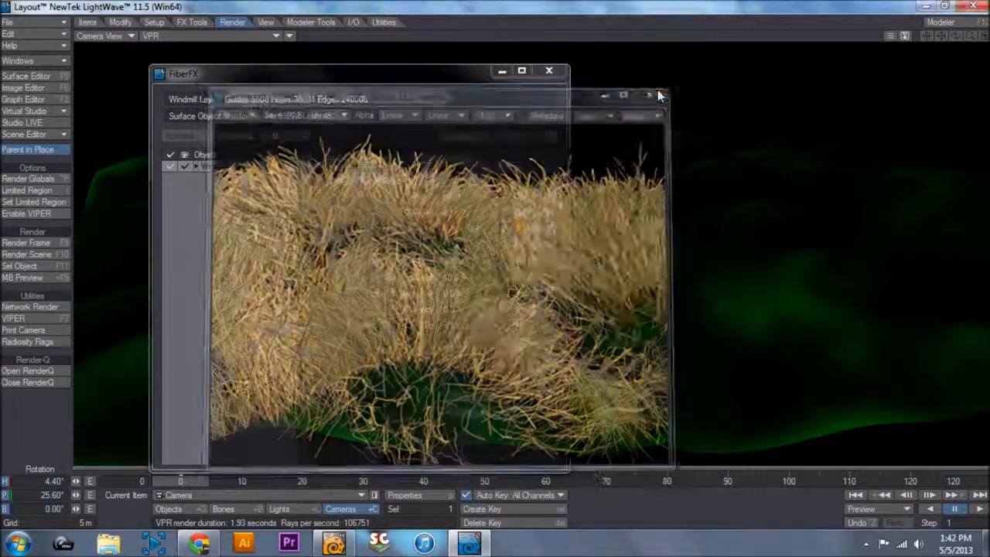
Review the fibers' output, options and shadow settings, including the available shadow types
left_click(422, 159)
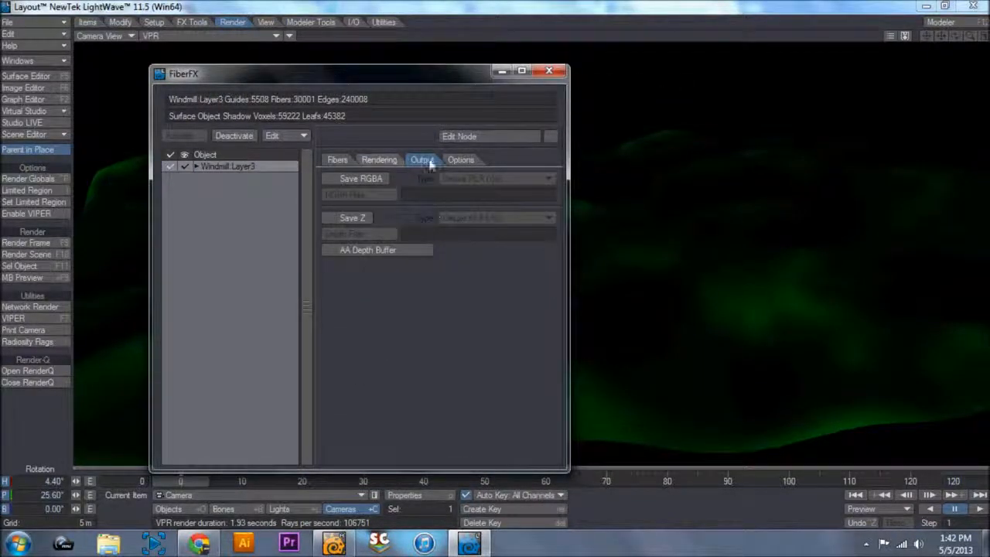
left_click(461, 160)
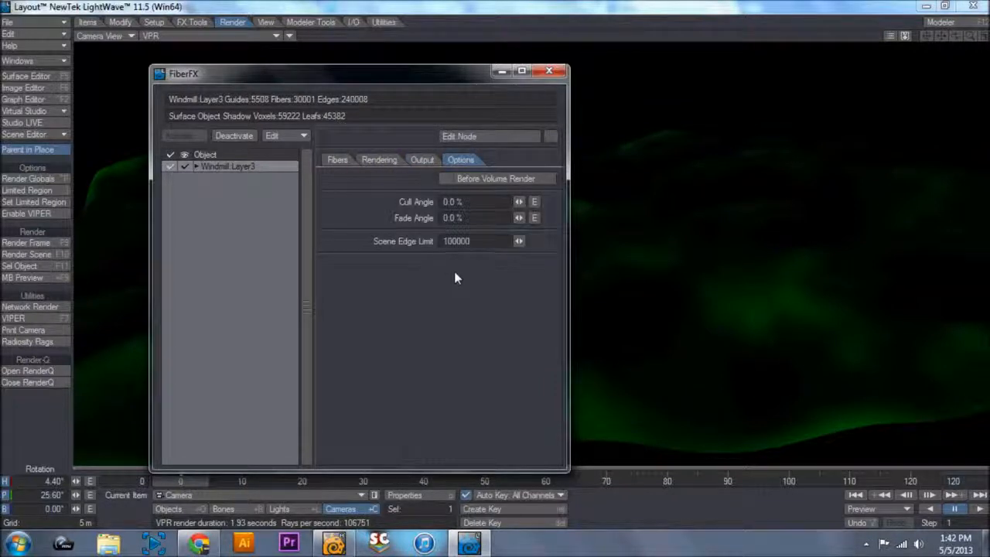
left_click(378, 159)
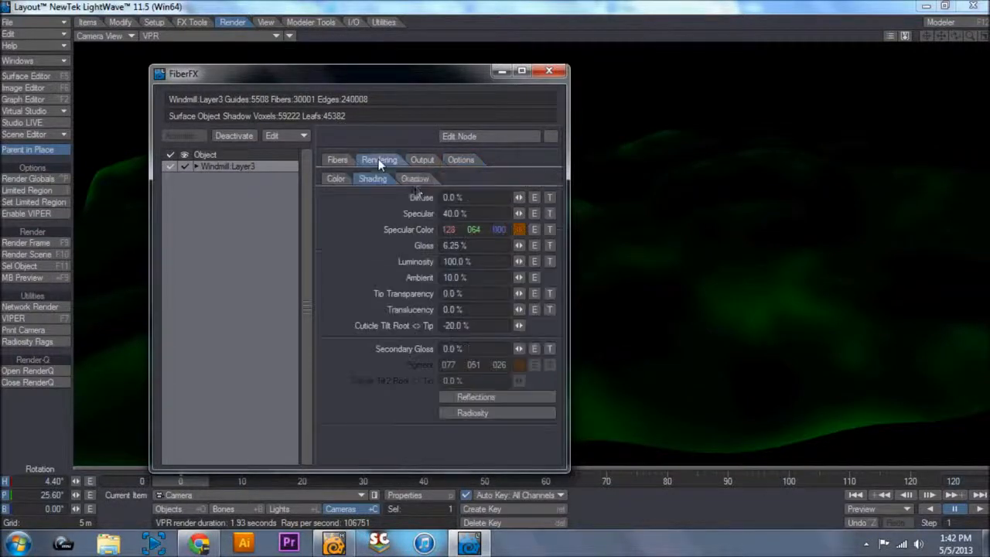
left_click(418, 180)
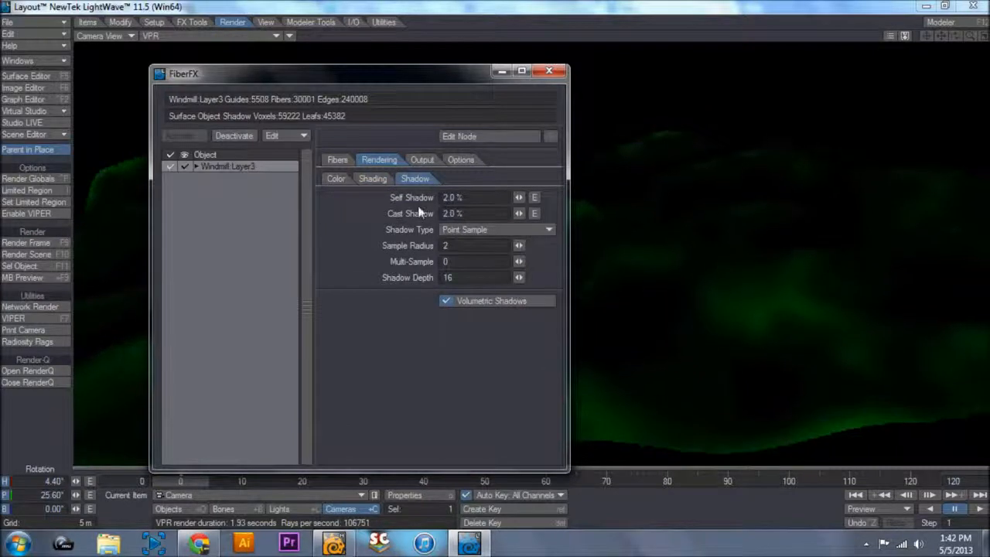
left_click(482, 227)
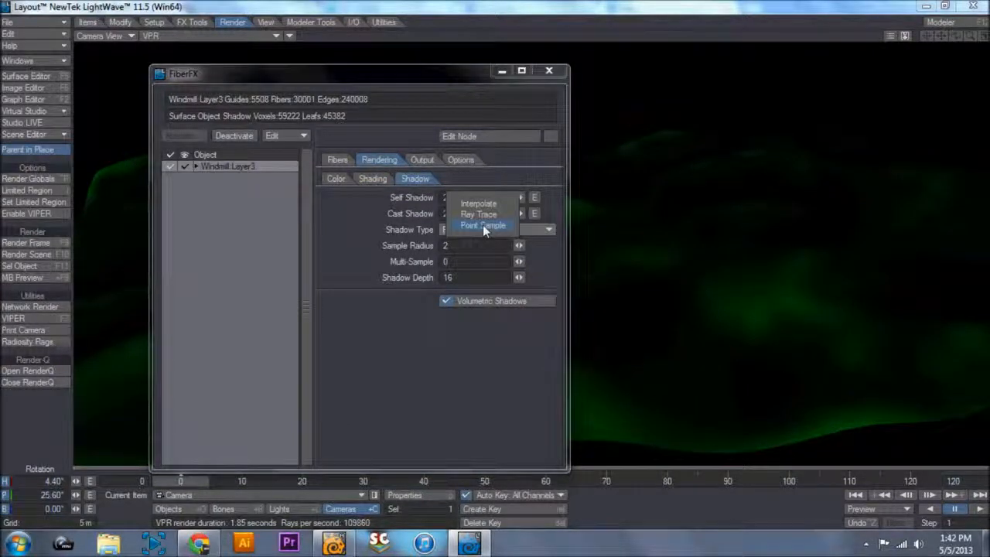
left_click(483, 225)
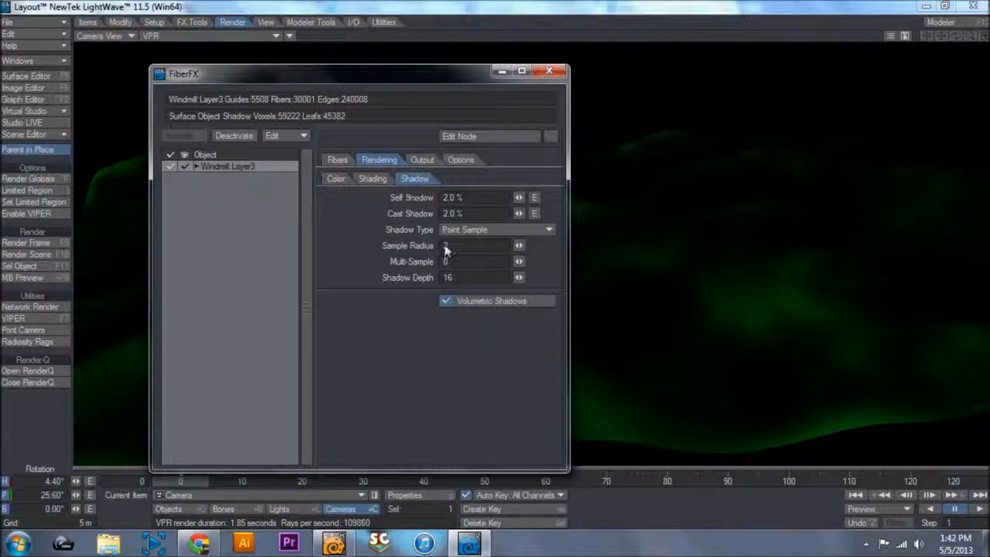
Set the fibers' Base Color 1 to dark green (0, 64, 0) and Tip Color 1 to green (0, 128, 0)
left_click(345, 181)
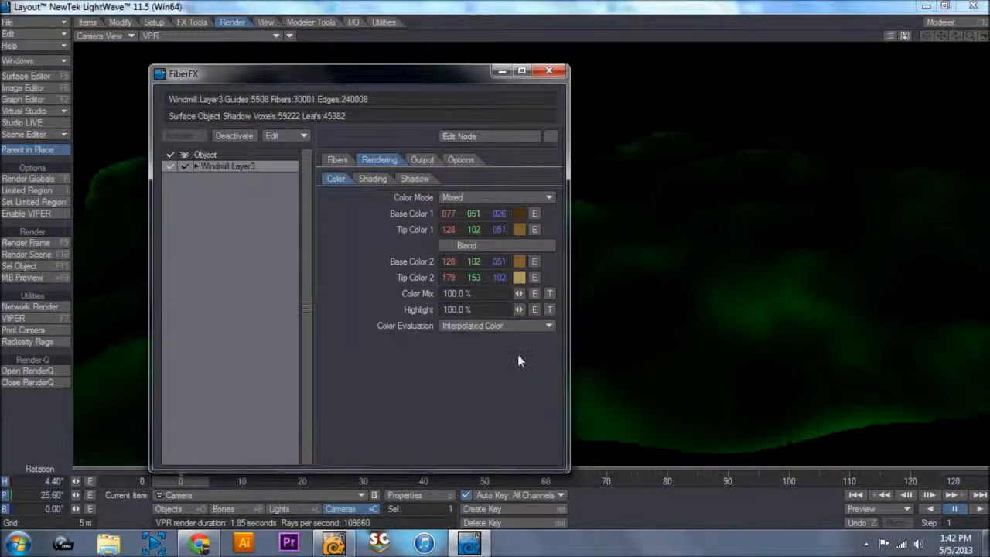
left_click(466, 245)
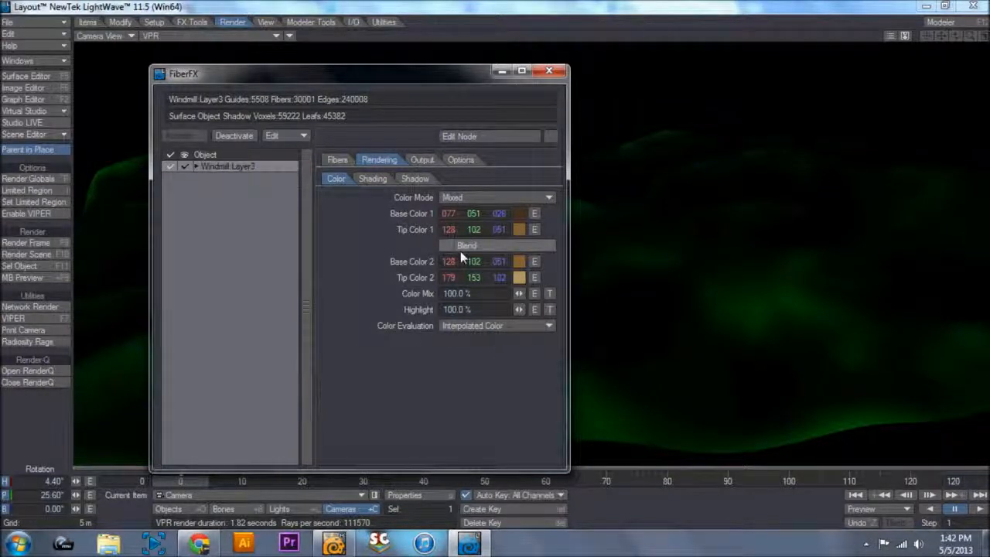
left_click(518, 214)
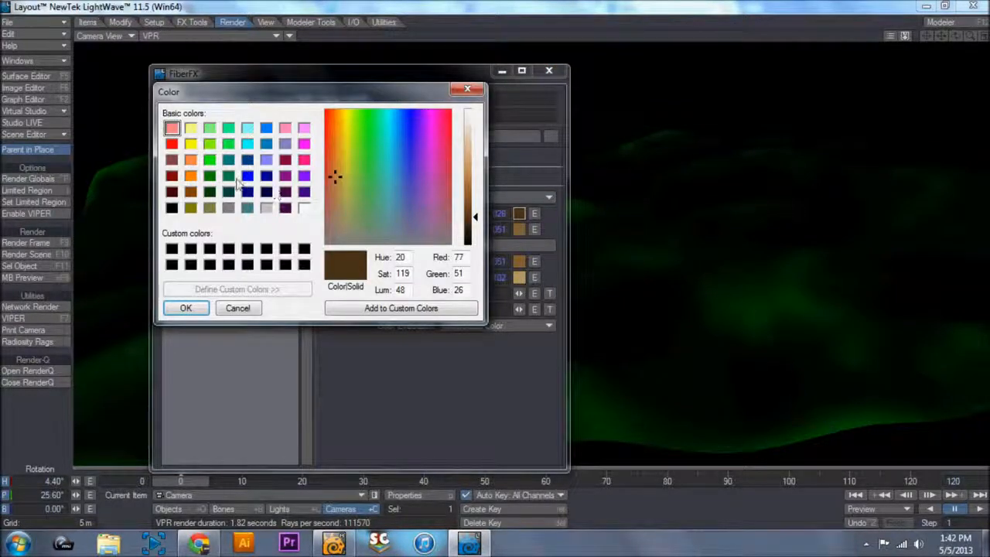
left_click(209, 175)
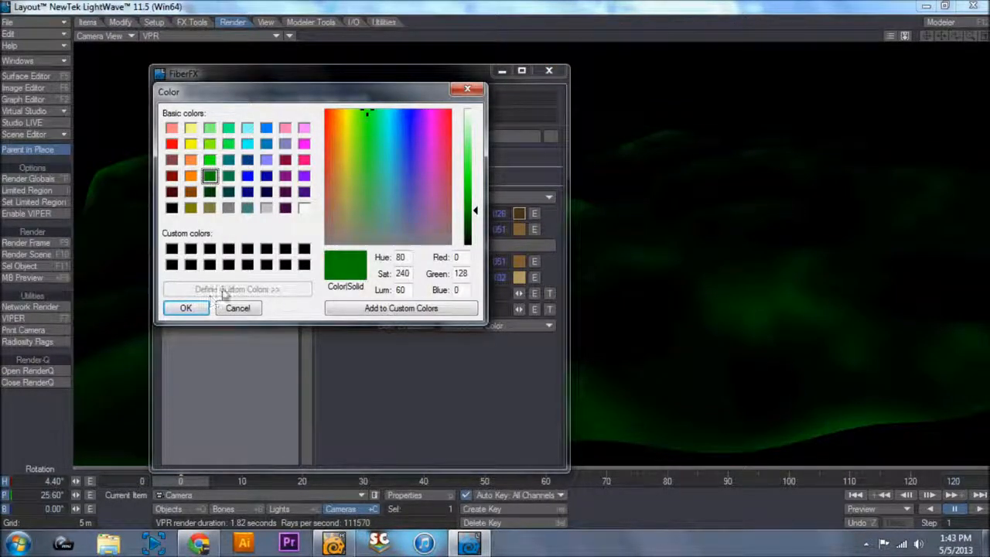
left_click(210, 192)
left_click(186, 308)
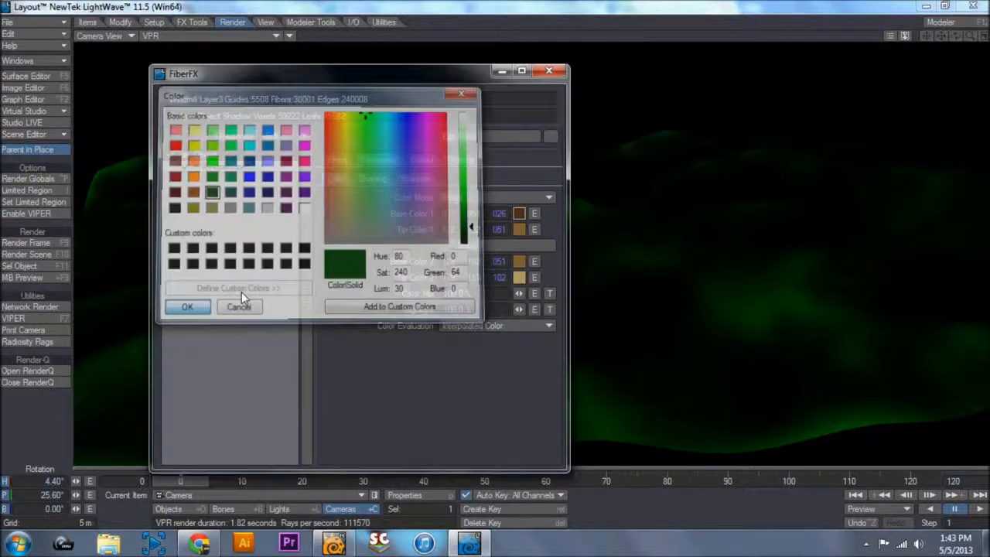
left_click(518, 230)
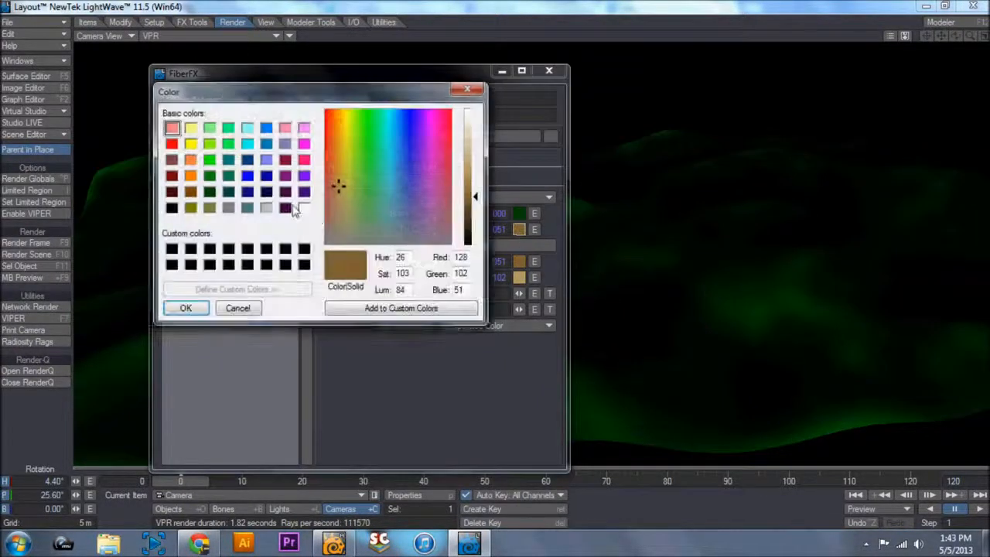
left_click(210, 176)
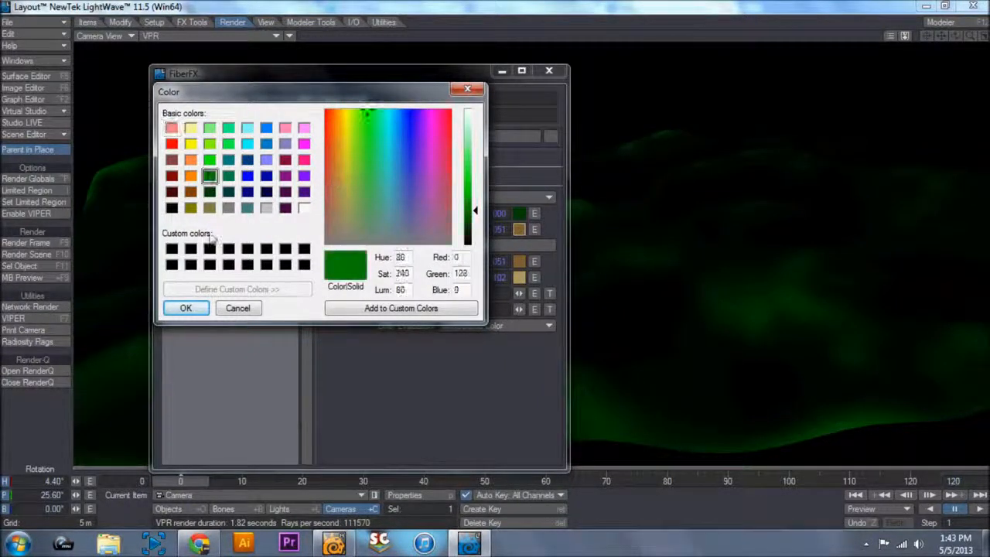
left_click(186, 308)
Set the fibers' Base Color 2 to teal green (0, 128, 64) and Tip Color 2 to a brighter (0, 164, 82)
left_click(518, 261)
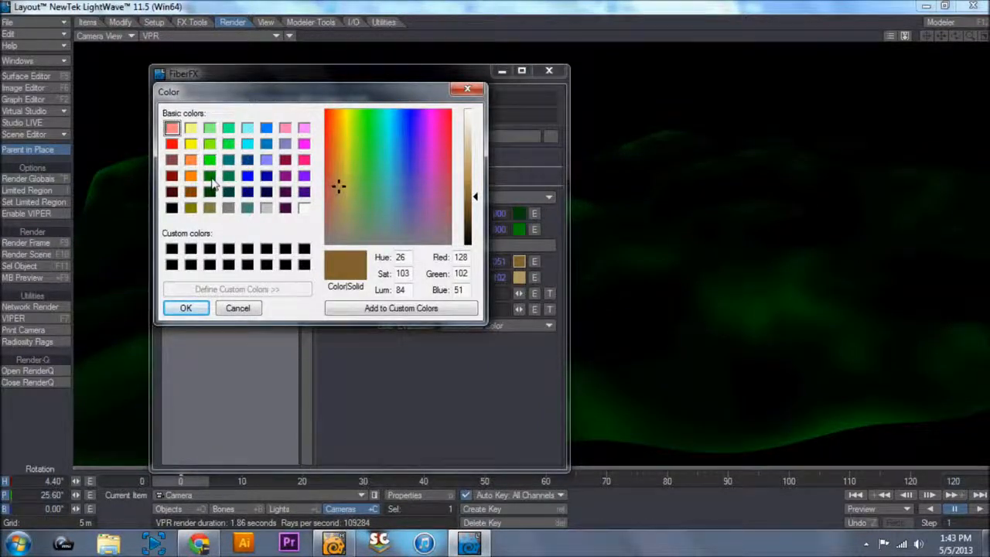
left_click(212, 178)
left_click(229, 177)
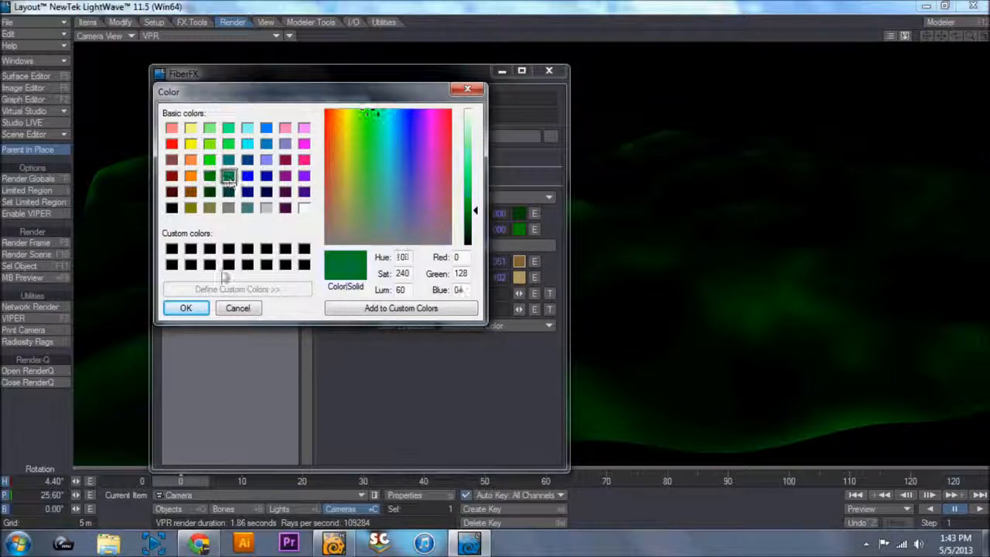
left_click(185, 308)
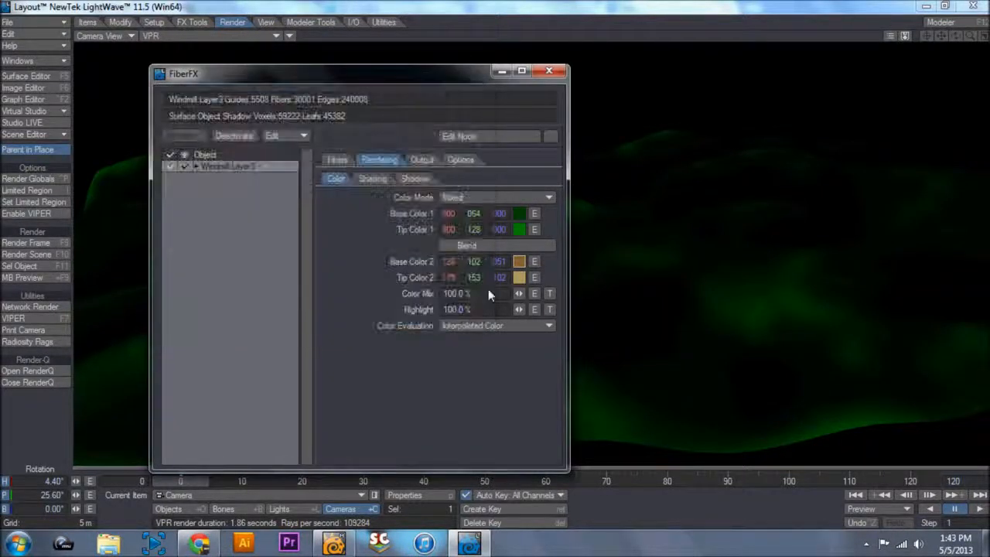
left_click(519, 278)
left_click(229, 177)
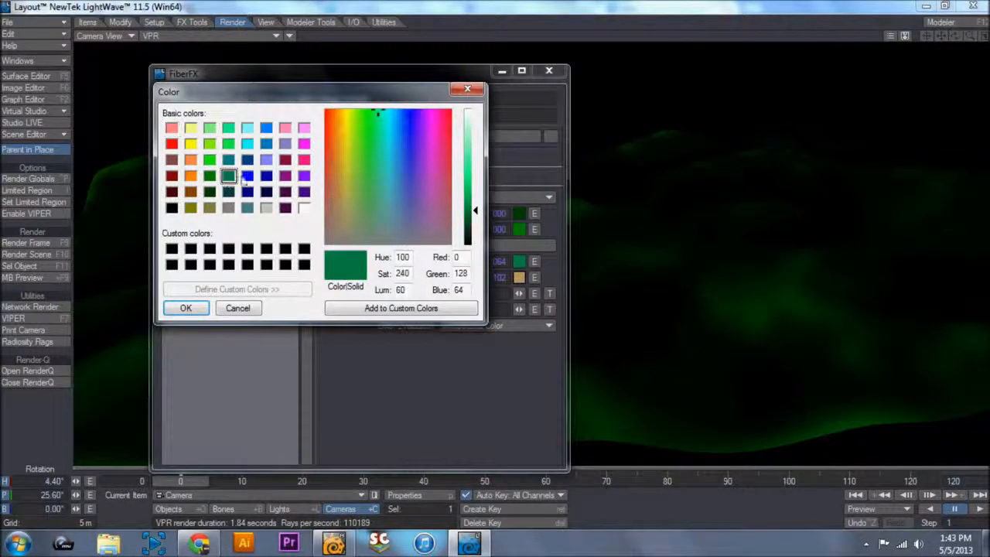
left_click_drag(473, 209, 473, 201)
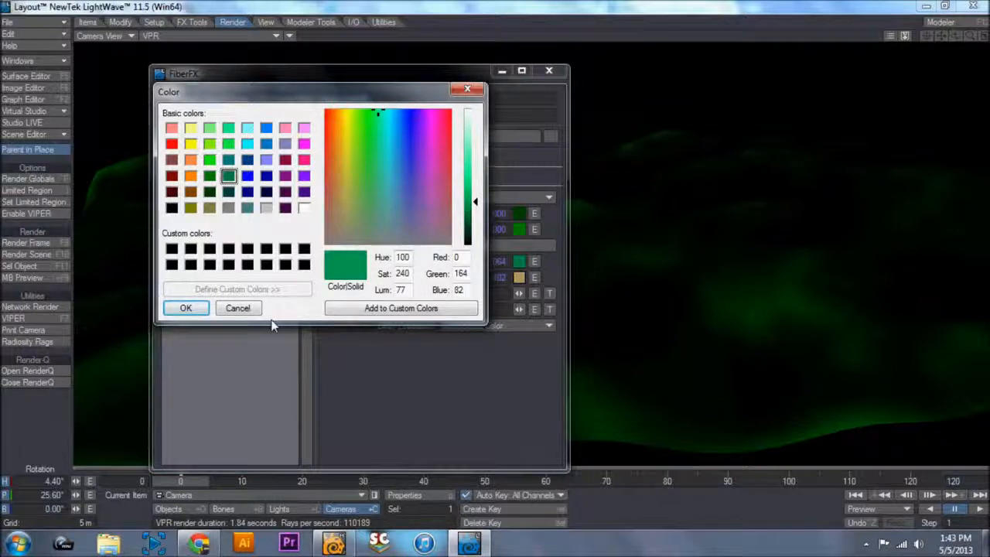
left_click(195, 307)
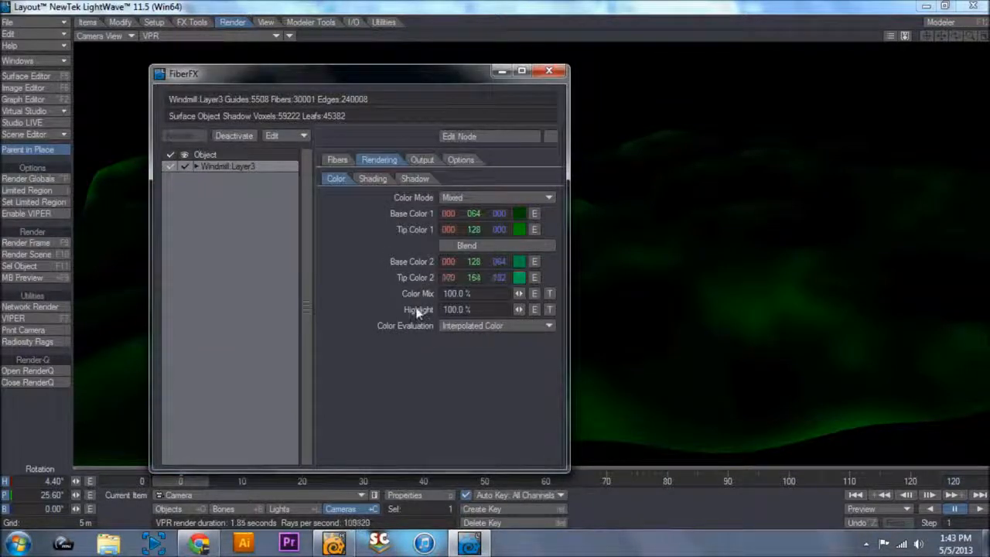
Render the current frame to check the grass with the green base and tip colors, then close the image
left_click(28, 180)
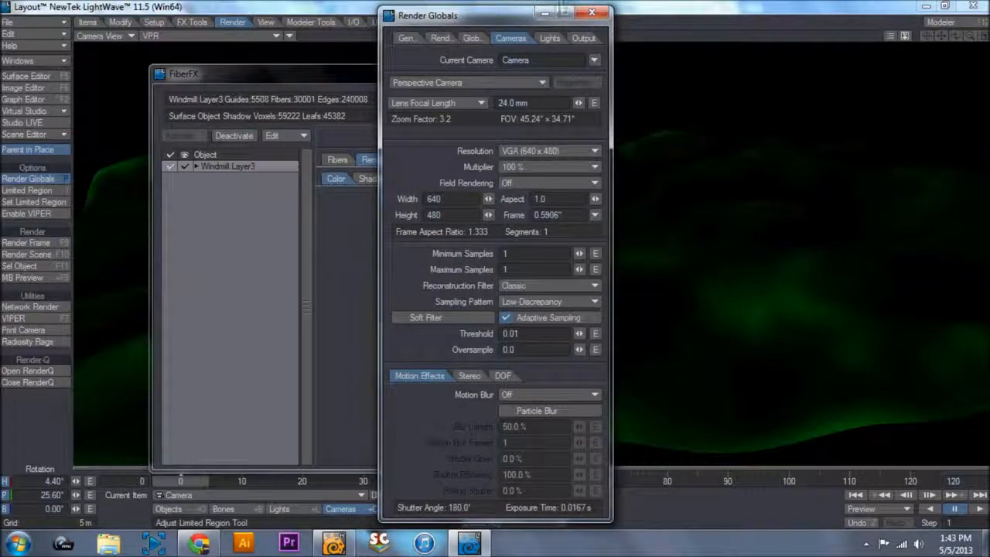
left_click(590, 13)
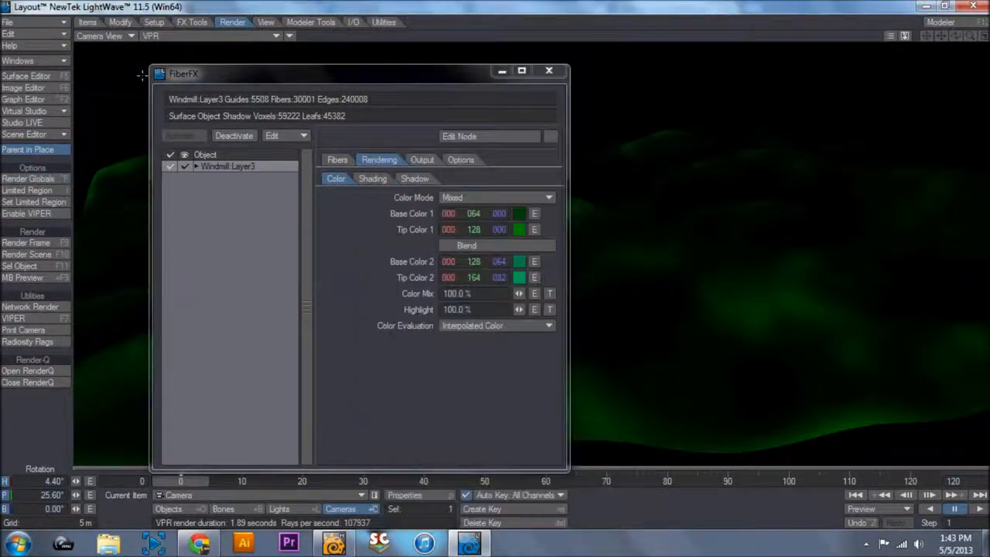
left_click(42, 242)
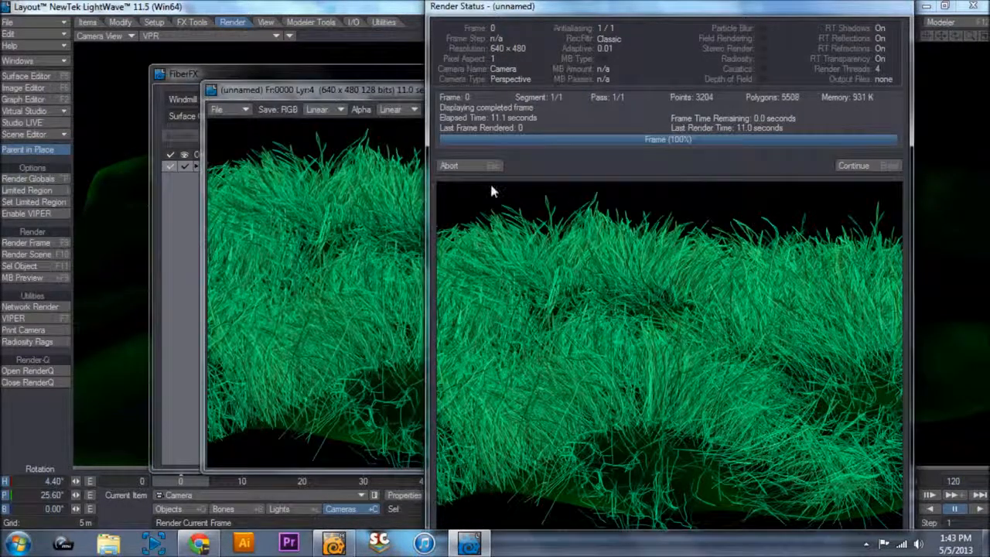
left_click(478, 170)
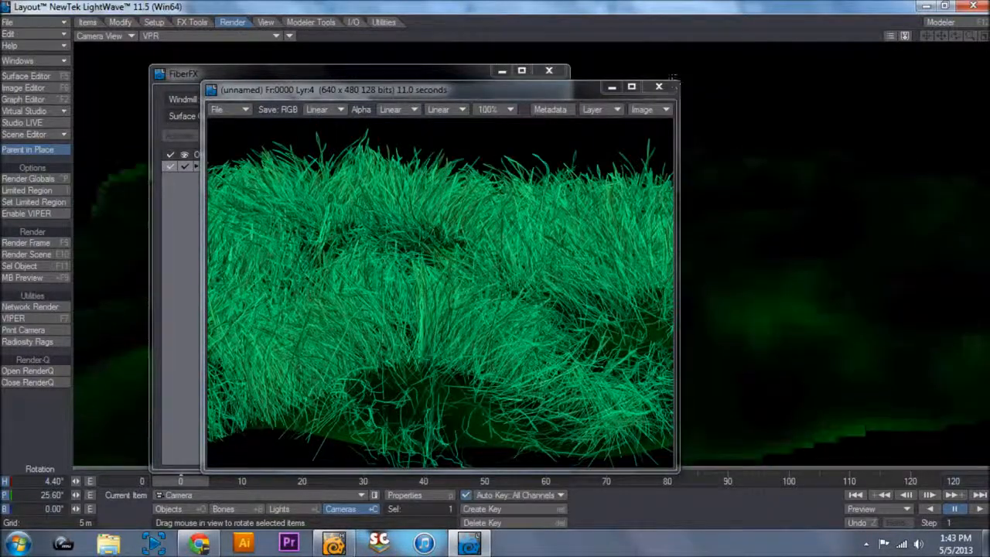
left_click(667, 91)
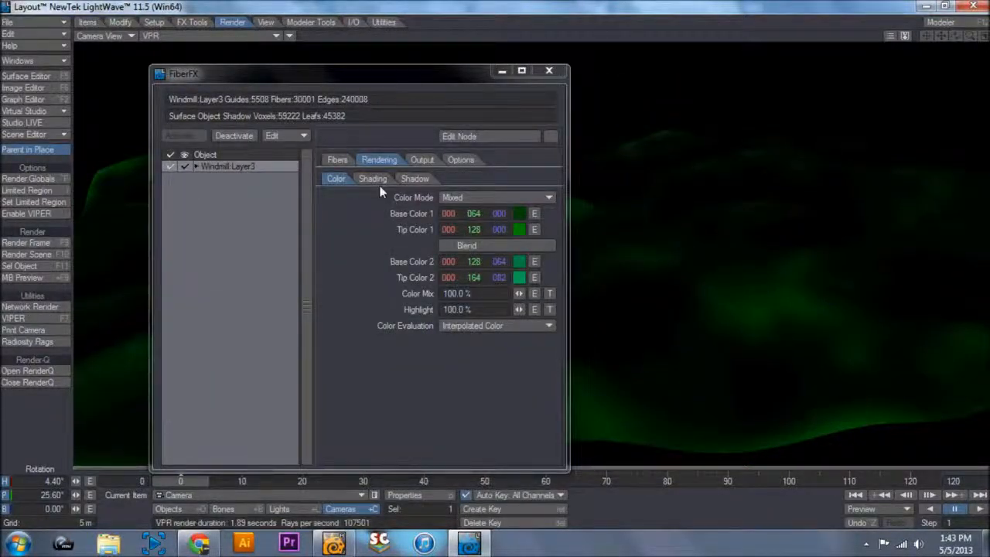
Set the fibers' luminosity to 65% and diffuse to 14.5% in the shading settings
left_click(385, 179)
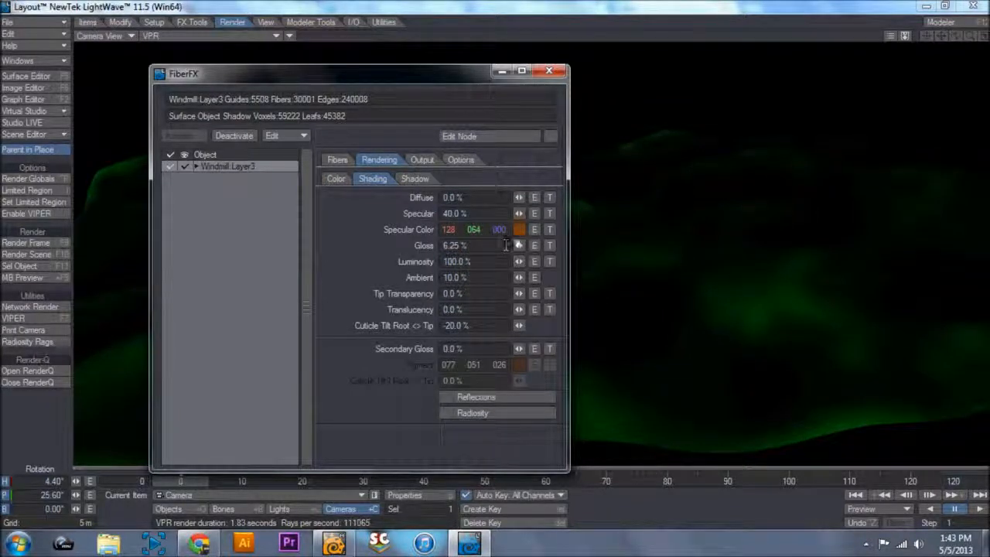
left_click_drag(517, 261, 514, 261)
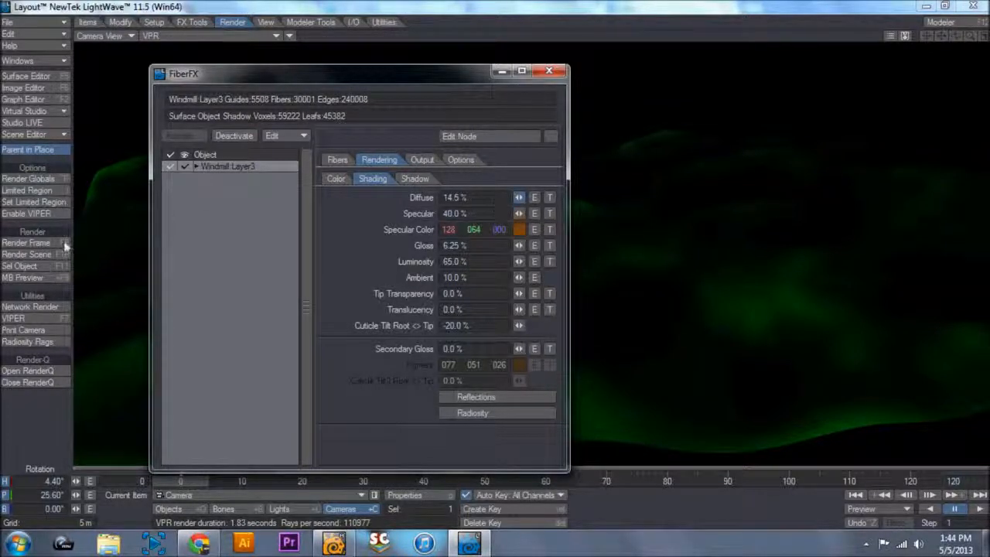
Render the current frame to check the grass with the reduced luminosity and added diffuse, then close the image
left_click(30, 245)
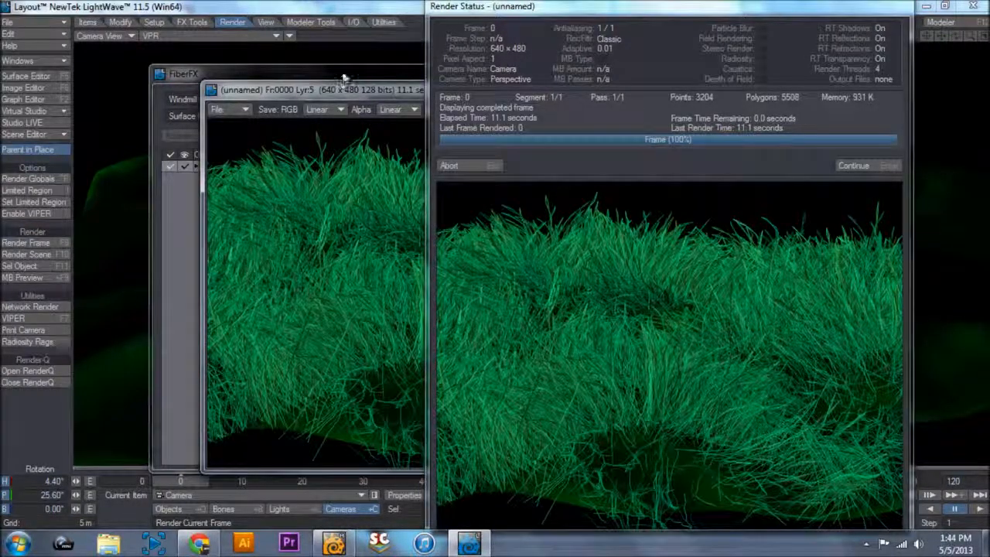
left_click_drag(352, 89, 228, 177)
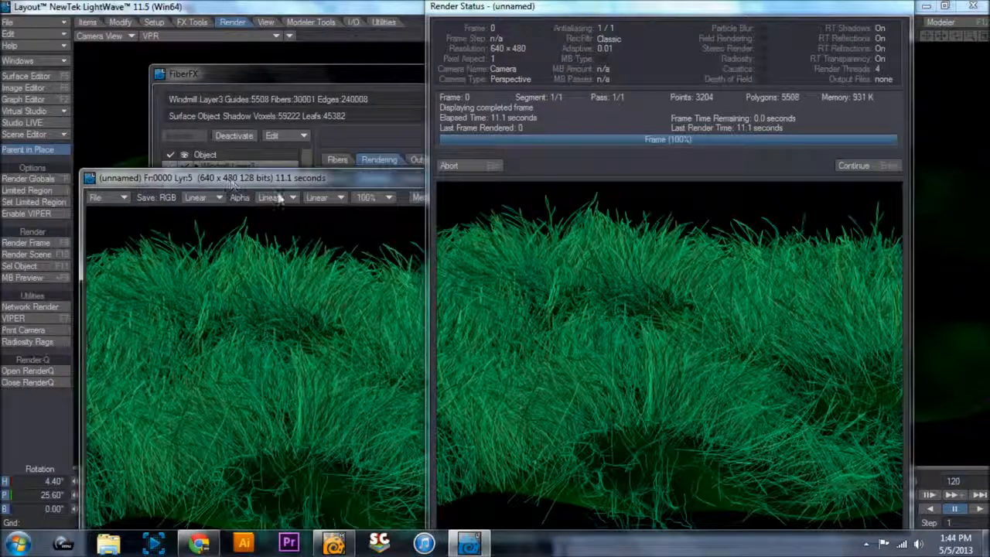
left_click(483, 168)
left_click(536, 174)
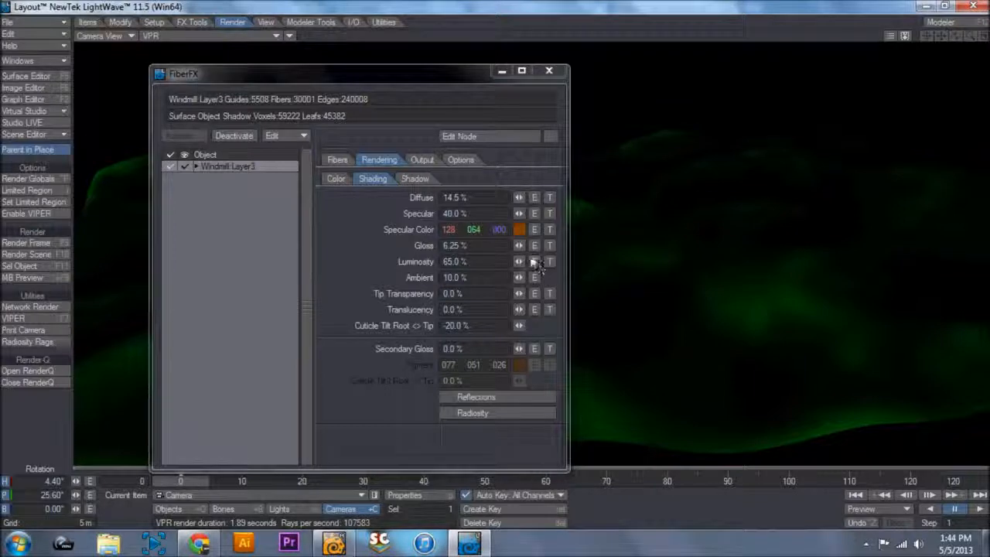
Lower the fibers' luminosity to 43.5% and raise their diffuse to 45.5%
left_click_drag(520, 262, 513, 261)
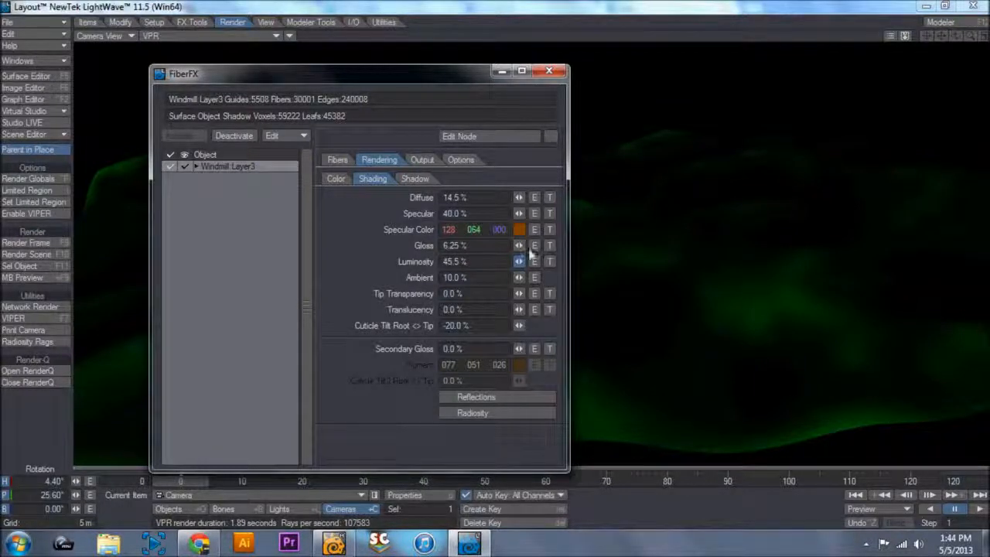
left_click_drag(518, 197, 542, 197)
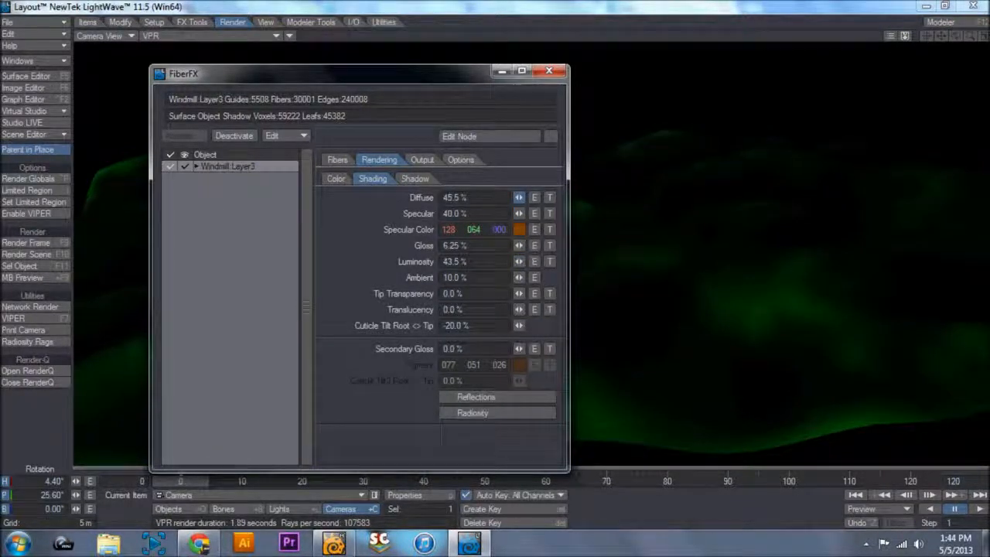
left_click(416, 180)
Set the fibers' highlight to 50% and color mix to 75% in the color settings
left_click(334, 177)
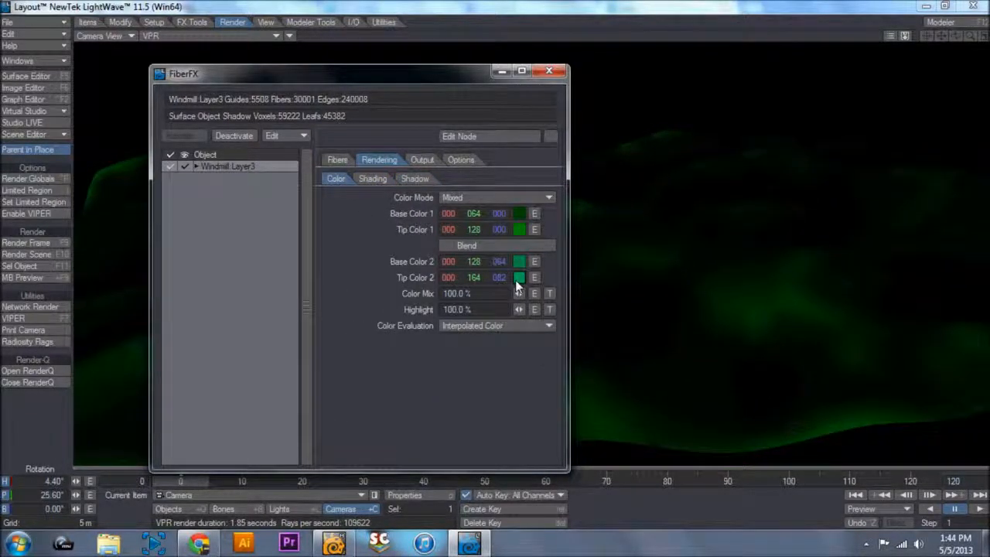
left_click(476, 293)
left_click(484, 309)
double_click(485, 310)
type("50")
key("Return")
left_click(447, 293)
type("75")
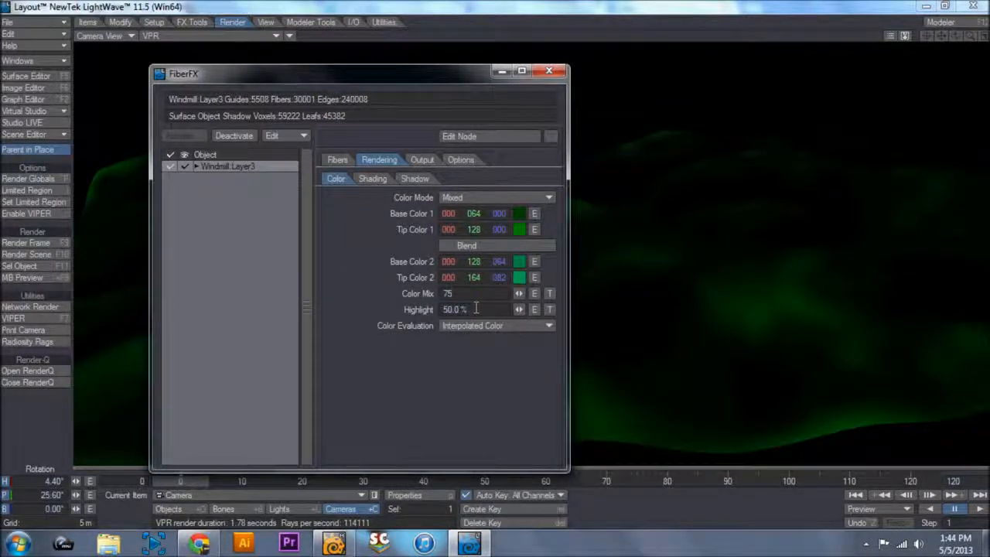
Render the current frame to inspect the grass with the adjusted shading, highlight and color mix
left_click(26, 242)
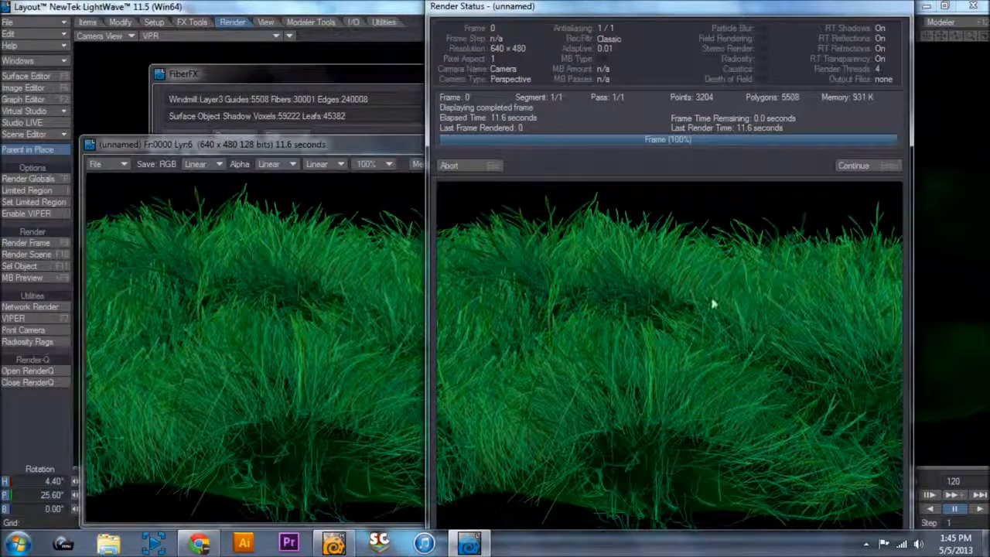
left_click(453, 166)
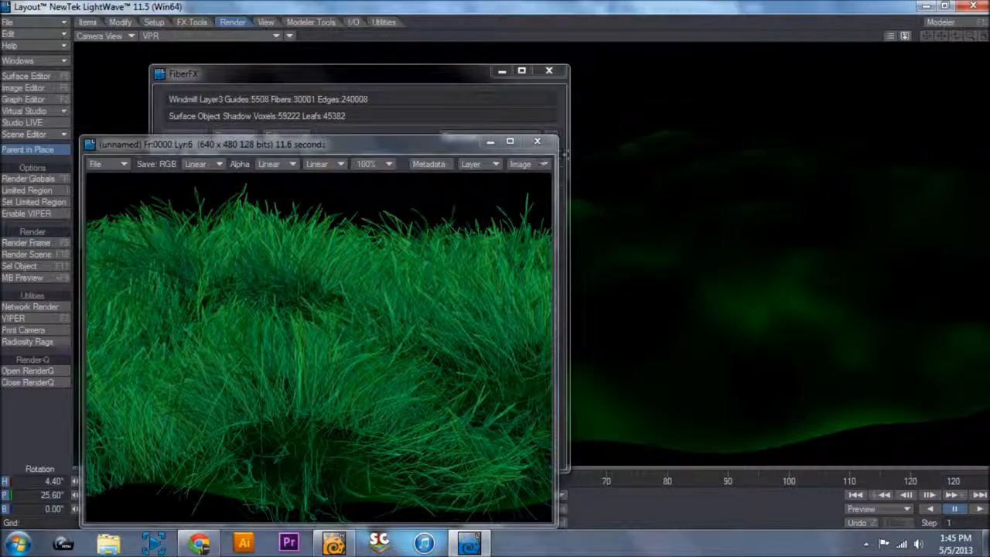
Close the rendered image and change the fibers' second tip color to dark green with RGB 0, 85, 0
left_click(537, 142)
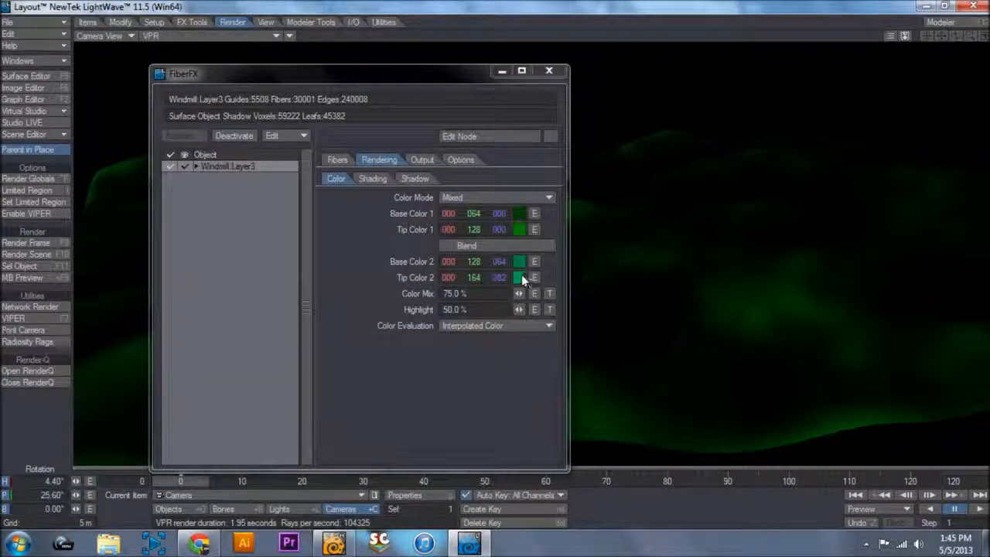
left_click(519, 277)
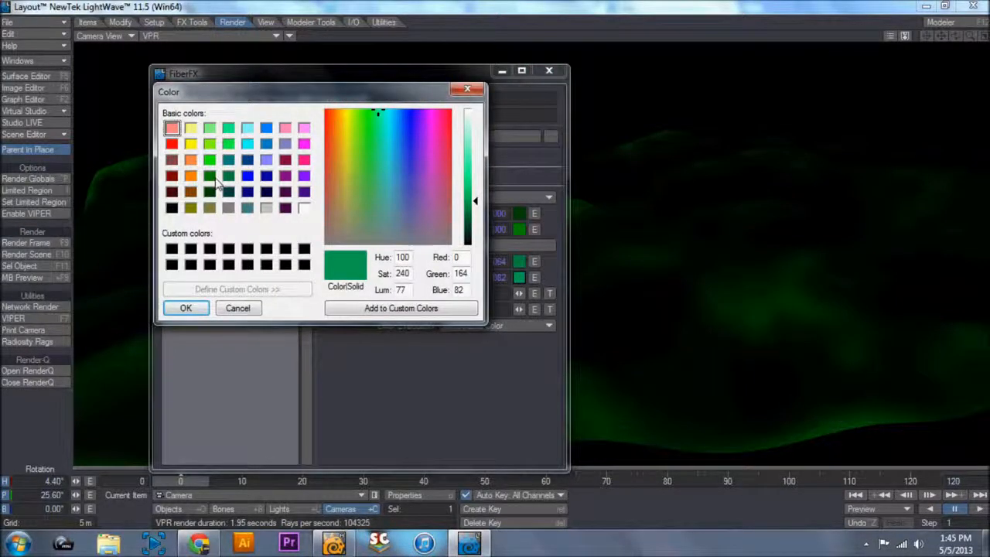
left_click(210, 176)
left_click_drag(474, 205, 475, 227)
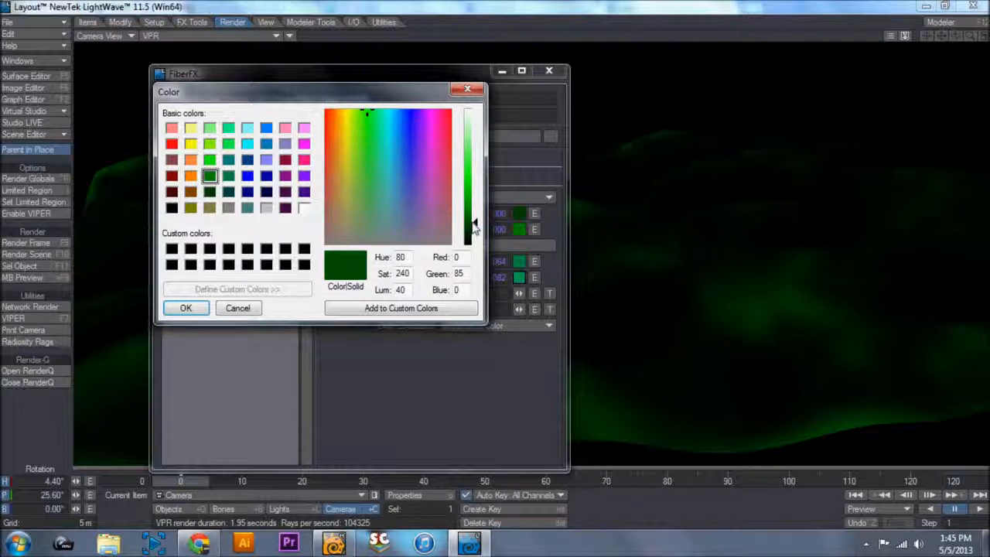
left_click(185, 308)
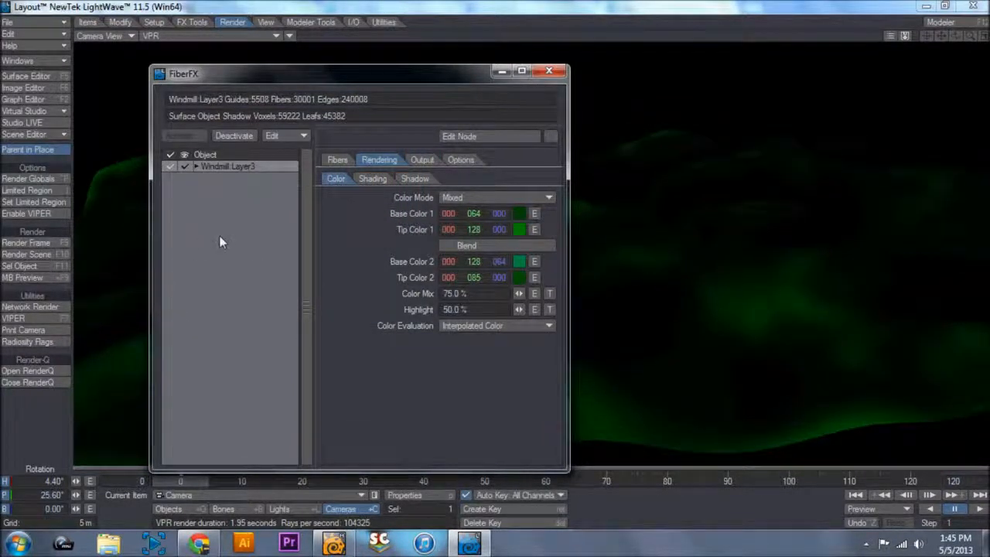
Render the current frame to inspect the grass with the darker second tip color, then close the image
left_click(49, 242)
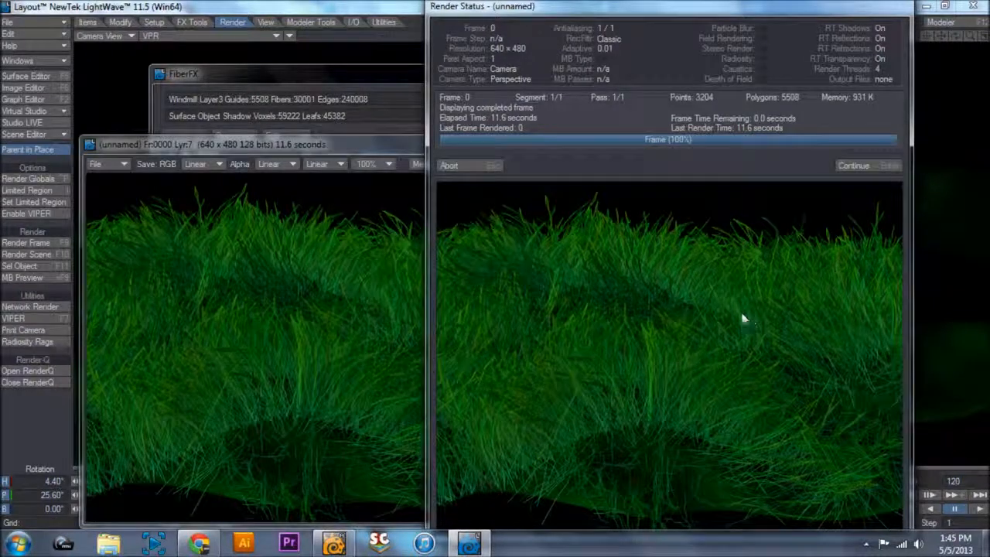
left_click(495, 164)
left_click(534, 143)
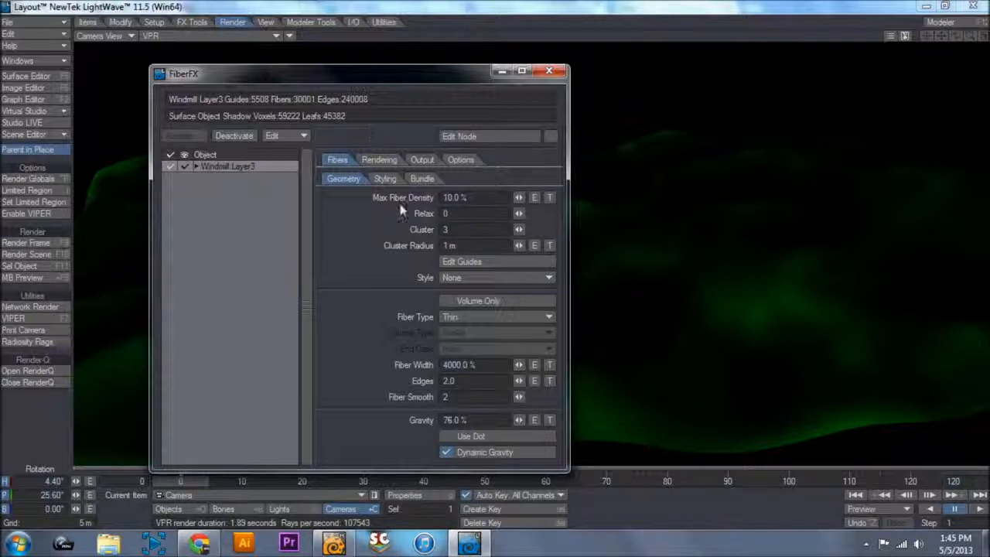
Shorten the grass by setting the fibers' styling scale to 20%
left_click(385, 178)
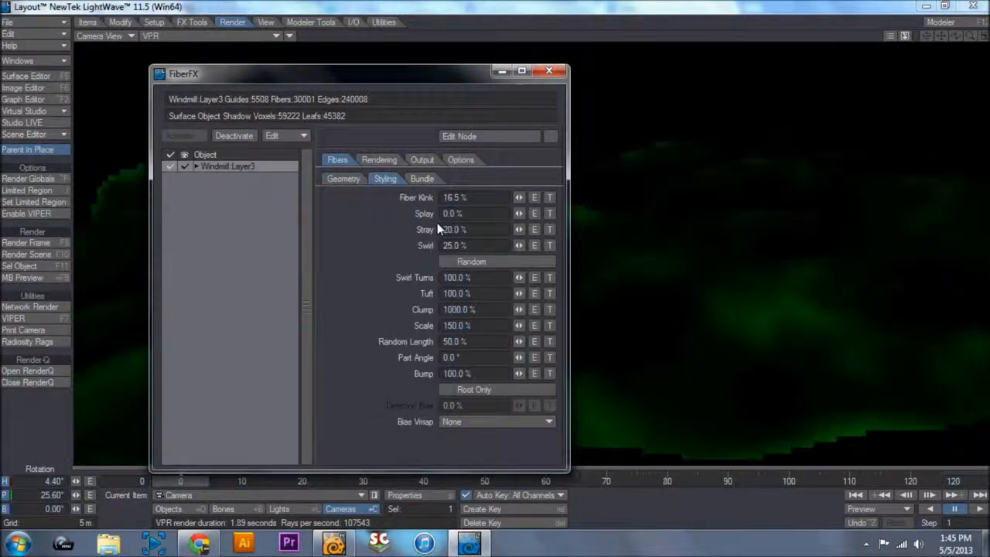
left_click(468, 325)
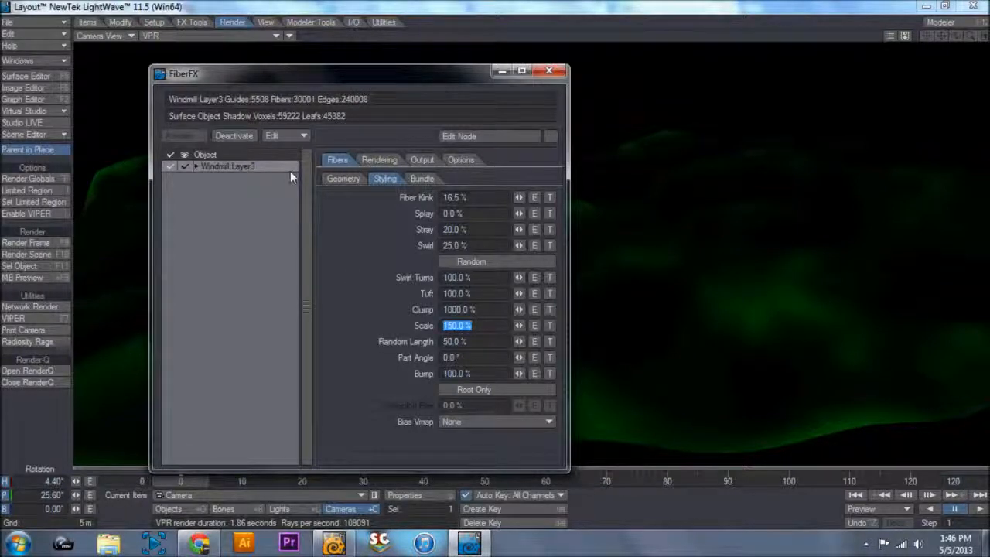
type("20")
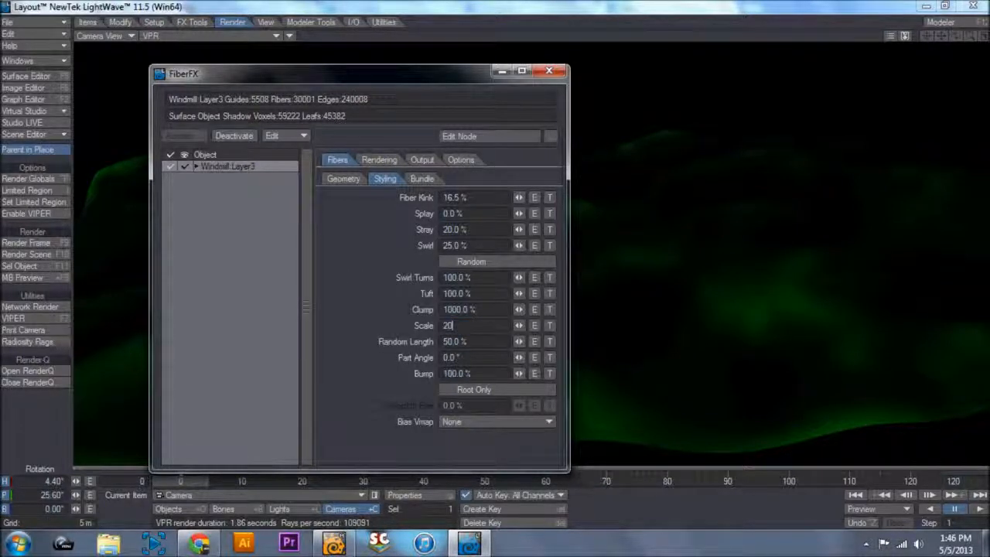
key("Tab")
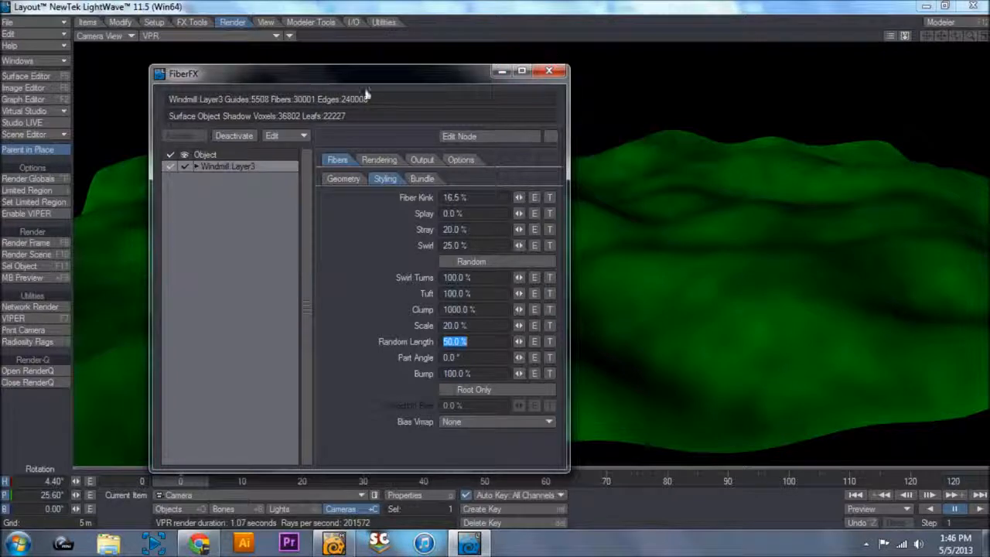
Render the current frame to check the shortened grass, then close the image
left_click(31, 244)
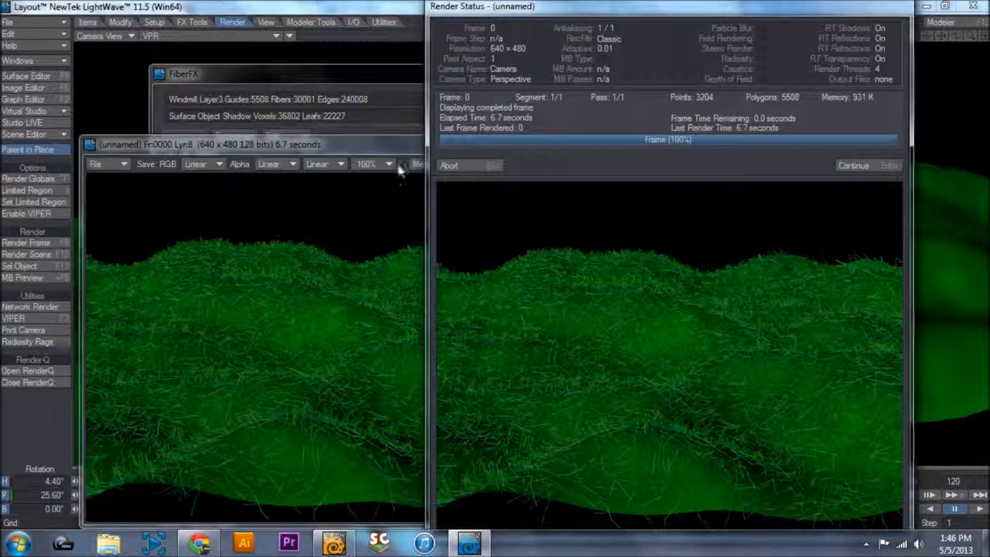
left_click(459, 163)
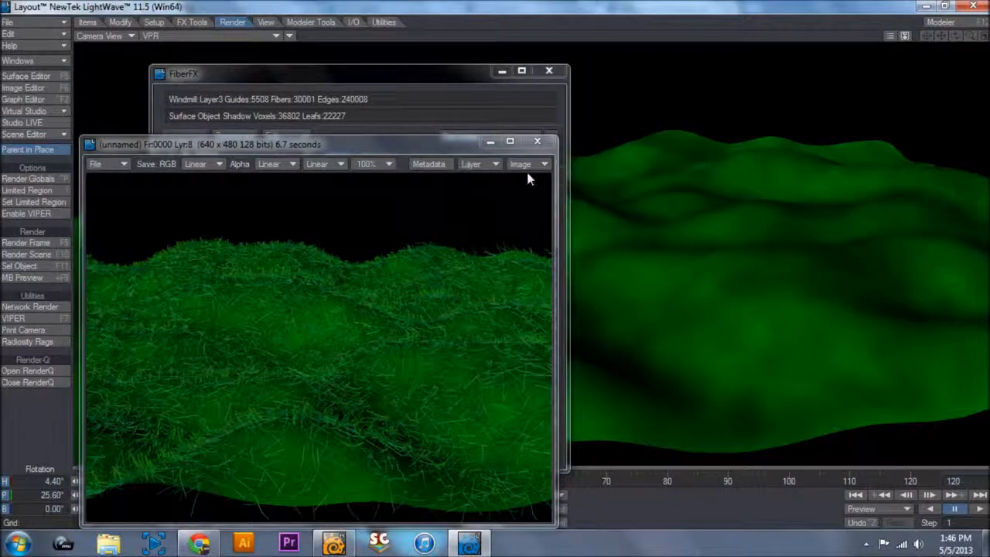
left_click(537, 142)
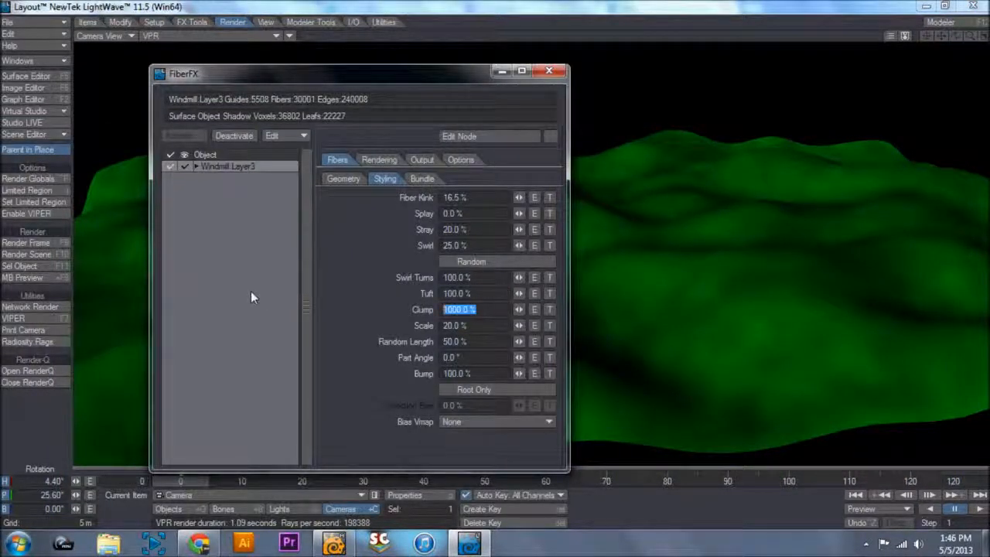
Set the fibers' clump to 20% and swirl to 2% in the styling settings
type("20")
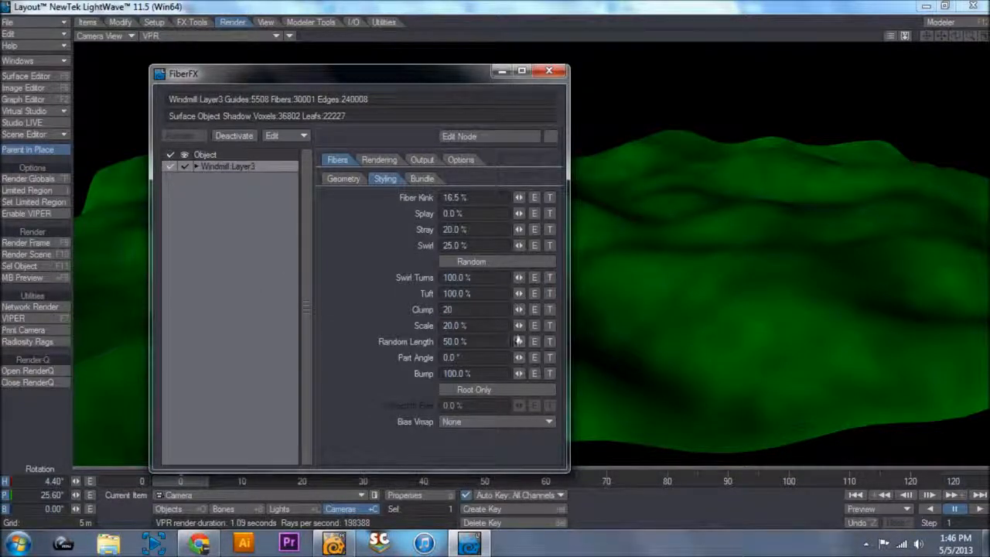
left_click(481, 293)
left_click_drag(472, 245, 439, 245)
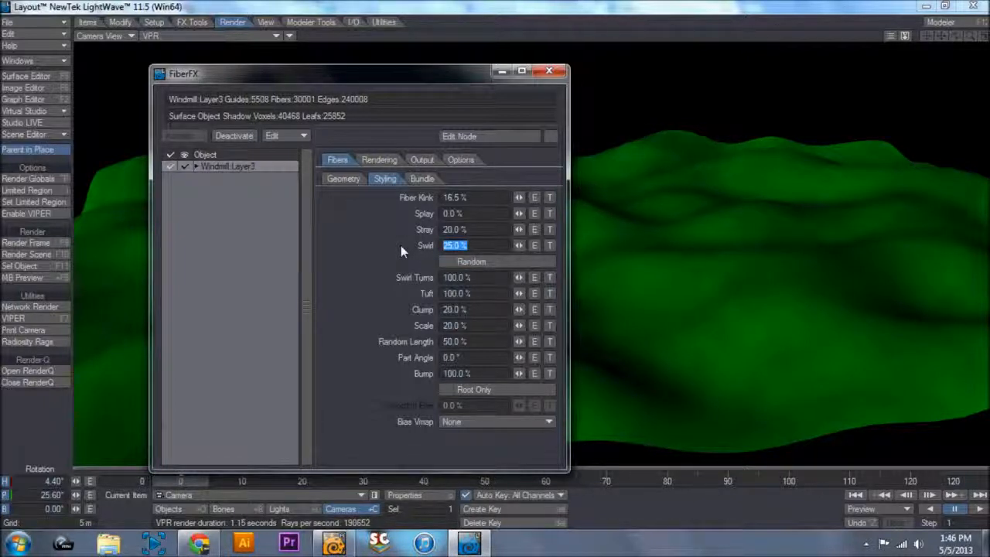
type("2")
left_click(491, 292)
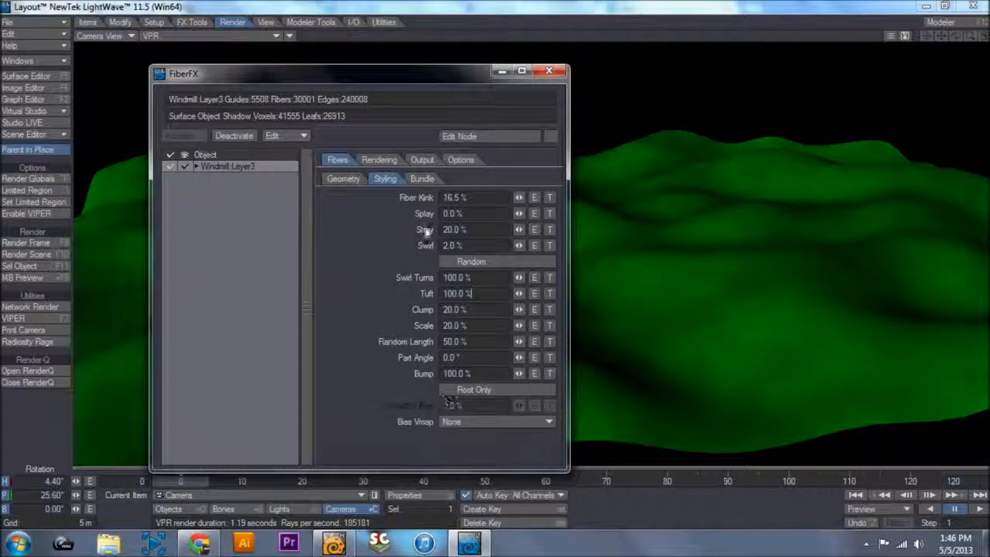
Set the fibers' cluster radius to 500 mm in the geometry settings
left_click(342, 178)
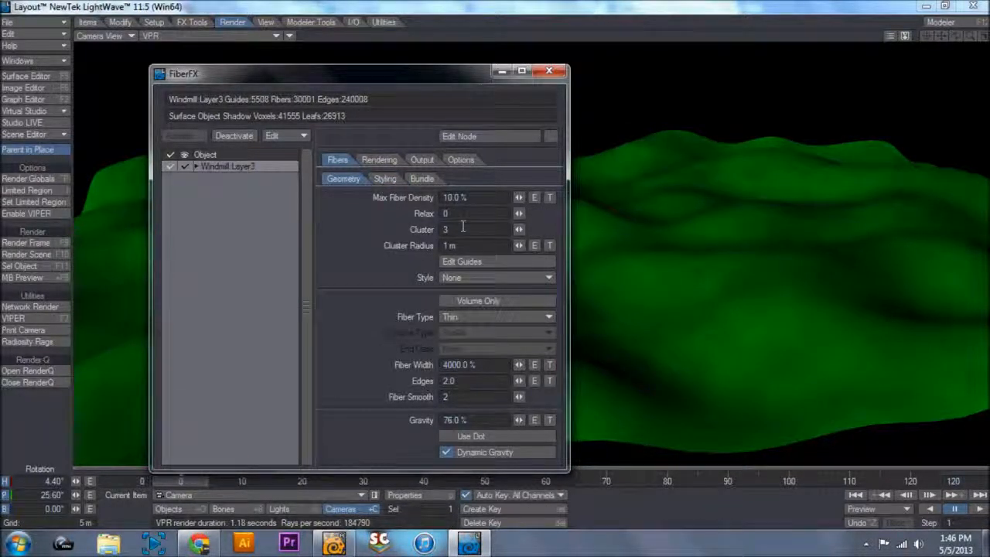
key("Tab")
type("500 mm")
key("Tab")
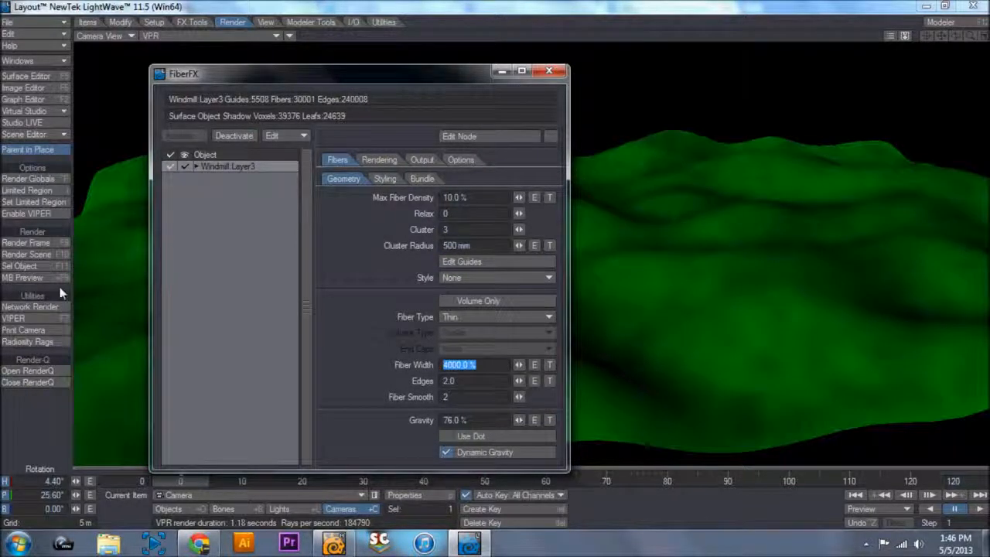
Render the current frame to check the grass with reduced clumping, swirl and cluster radius, then close the image
left_click(45, 244)
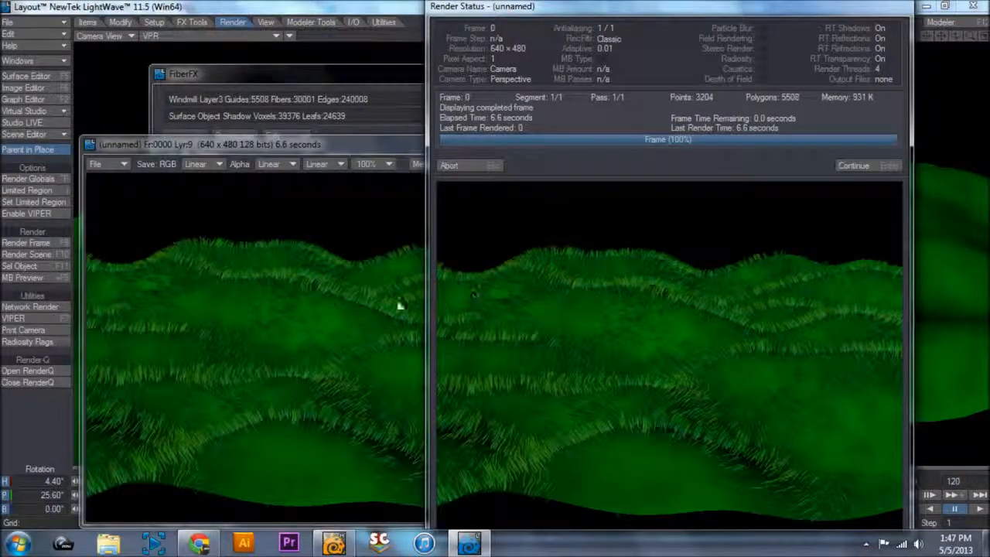
left_click(344, 317)
left_click(476, 163)
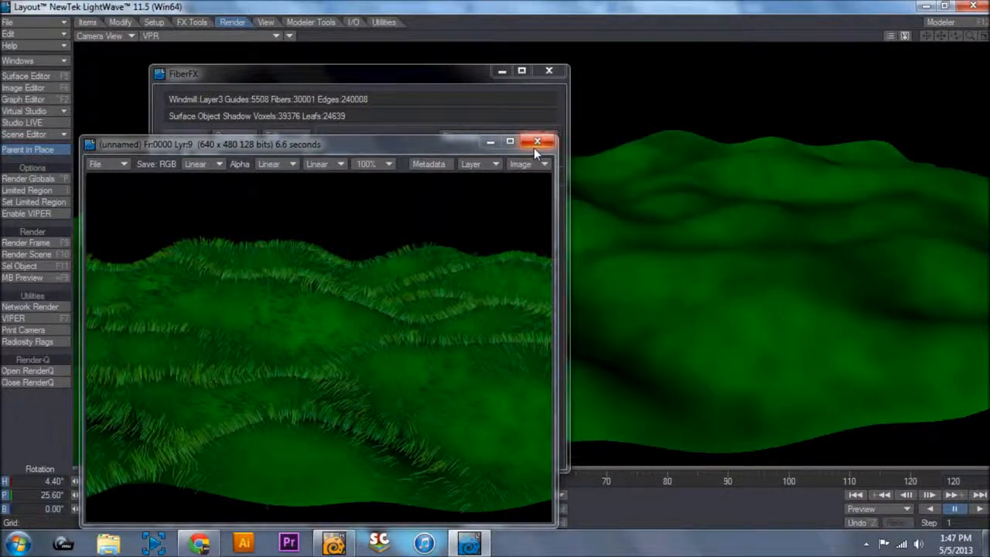
left_click(536, 142)
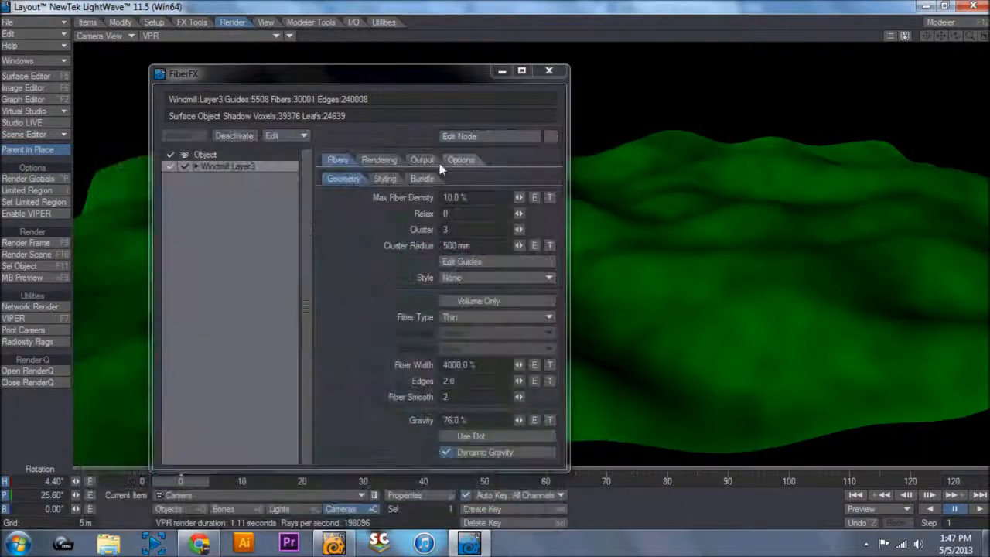
Set the maximum fiber density to 100% and the fiber width to 200%
left_click(488, 197)
type("100")
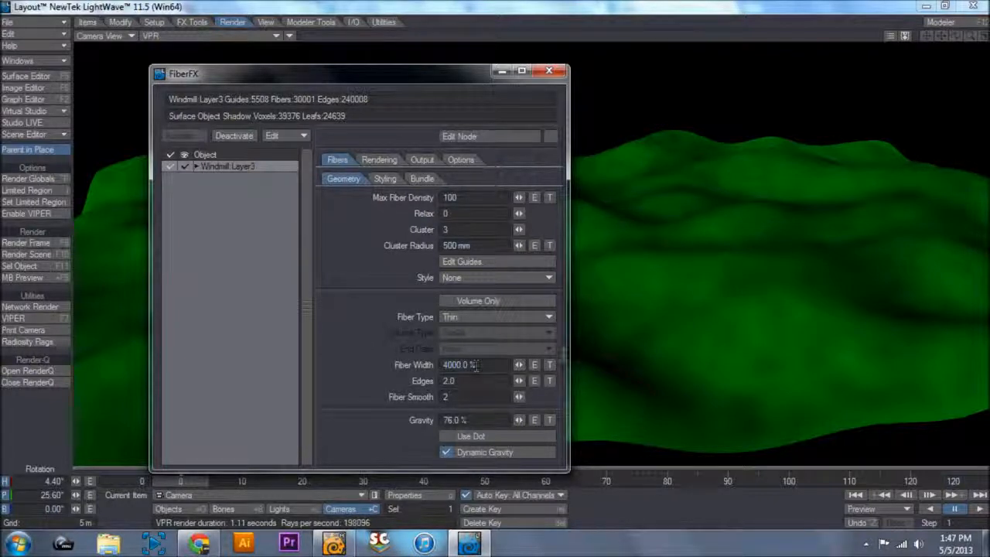
left_click(476, 365)
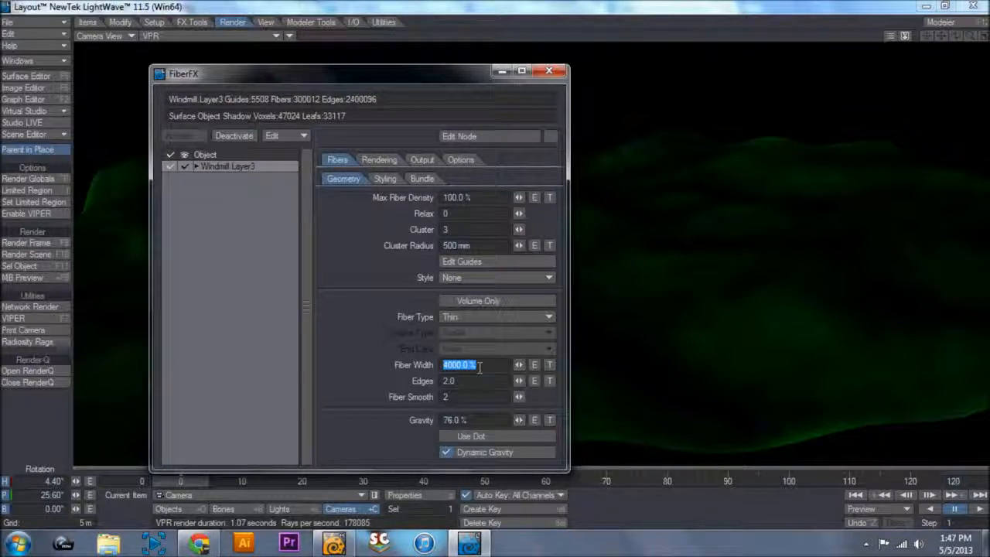
type("200")
key("Return")
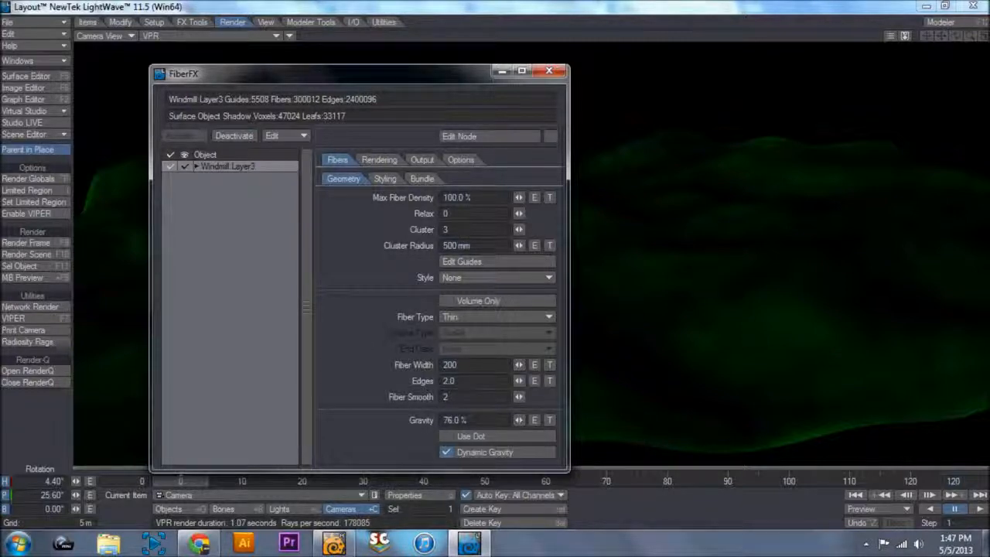
key("Tab")
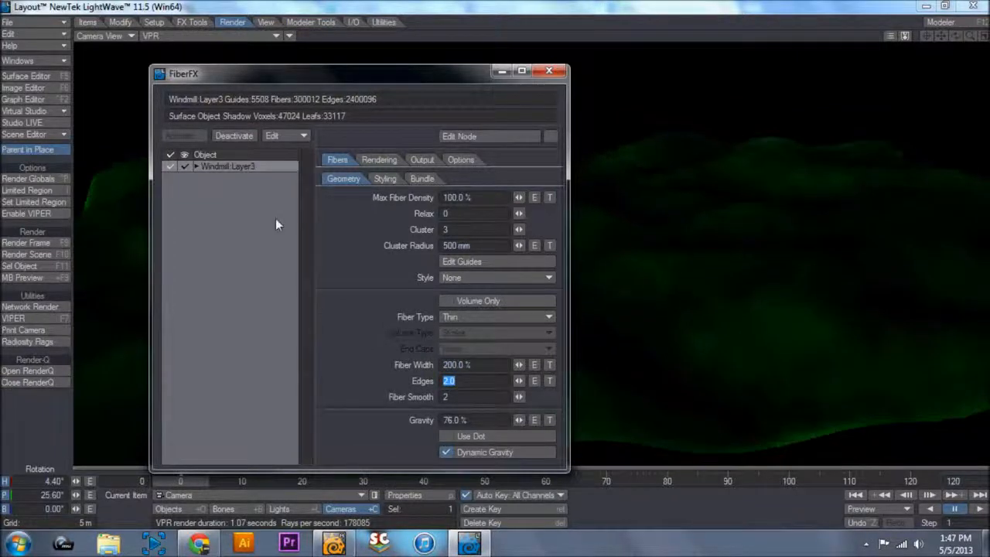
Render the current frame to check the denser, thinner grass, then close the image
left_click(32, 242)
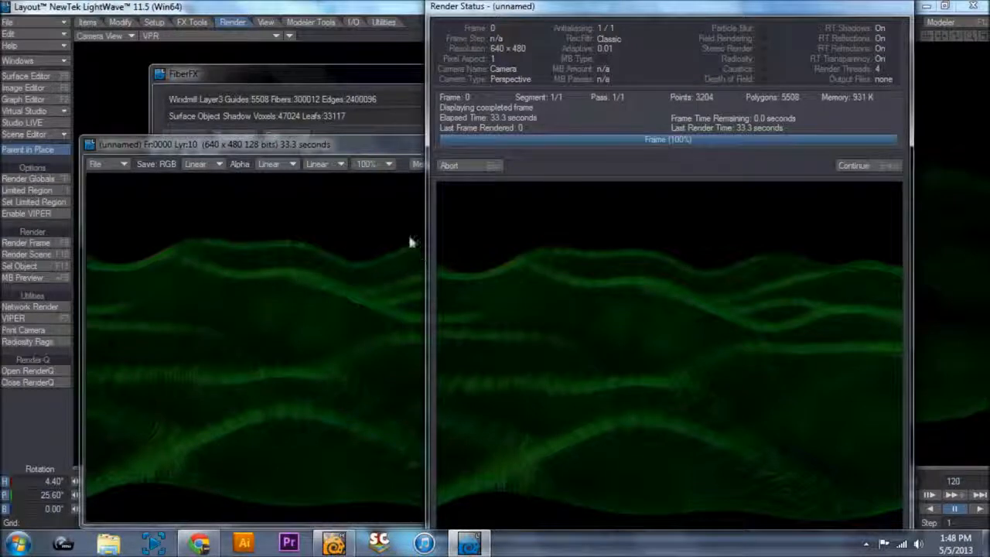
left_click(470, 166)
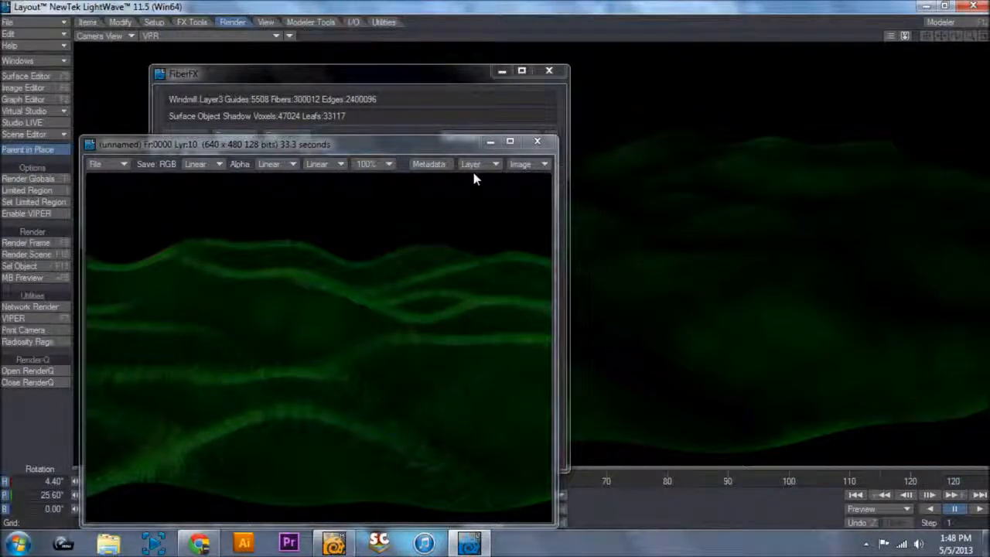
left_click(528, 146)
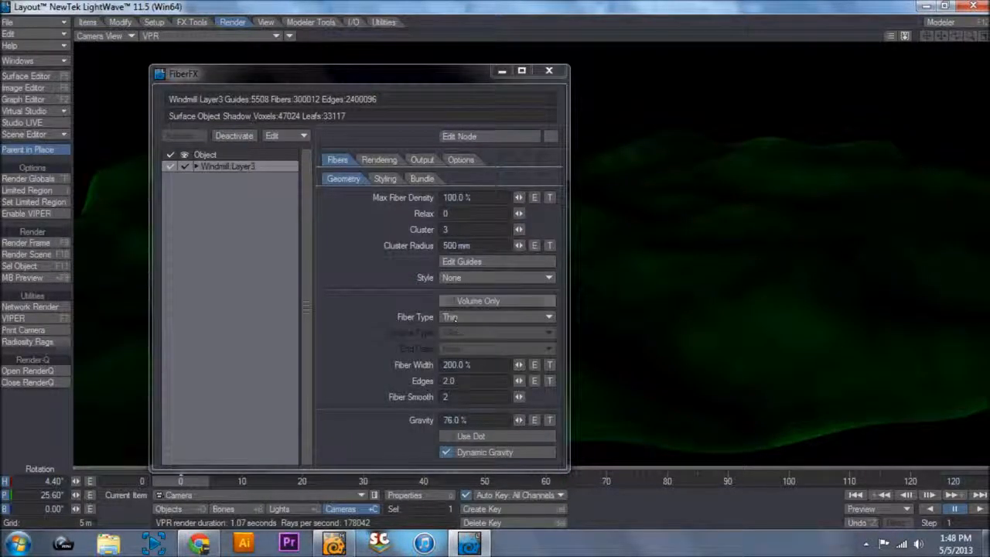
Widen the grass blades by setting the fiber width to 2000%
left_click(456, 365)
type("40")
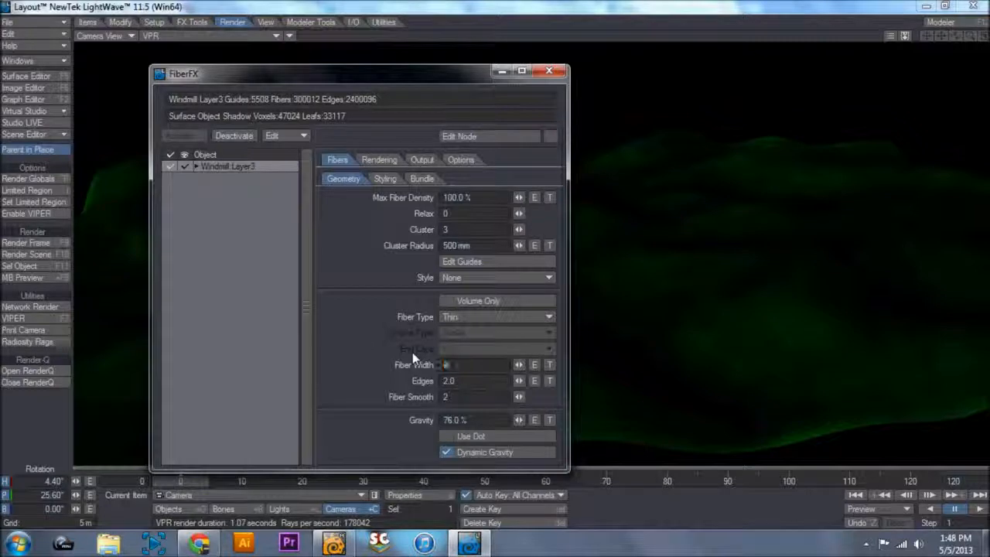
key("BackSpace")
key("BackSpace")
type("2000")
key("Return")
key("Tab")
Render the current frame to inspect the dense grass with the wider fibers, then close the image
left_click(34, 242)
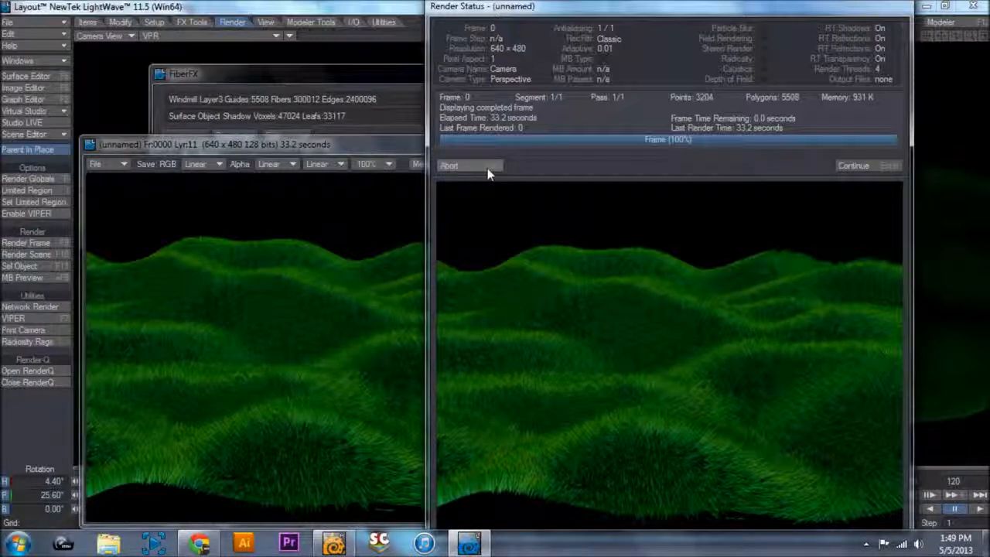
left_click(487, 168)
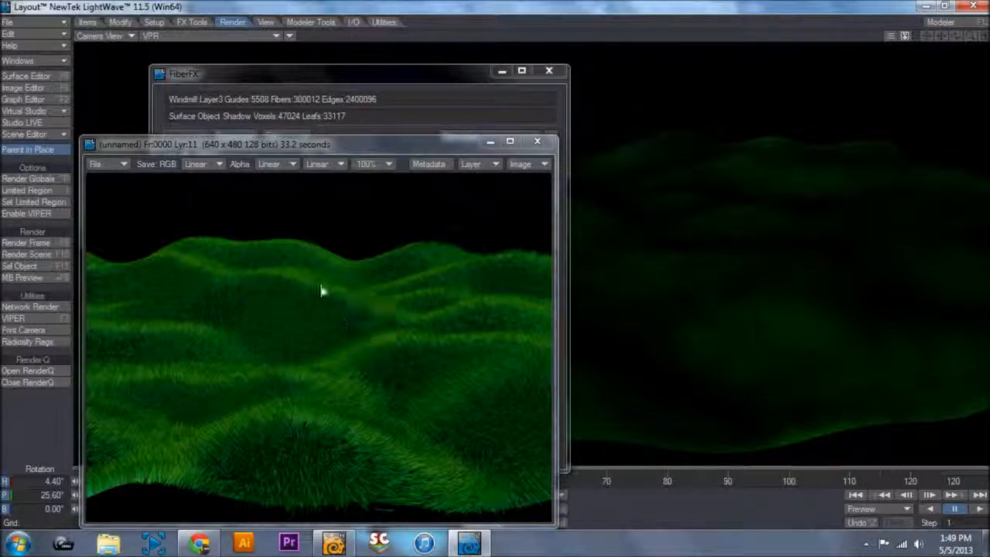
left_click_drag(461, 145, 886, 106)
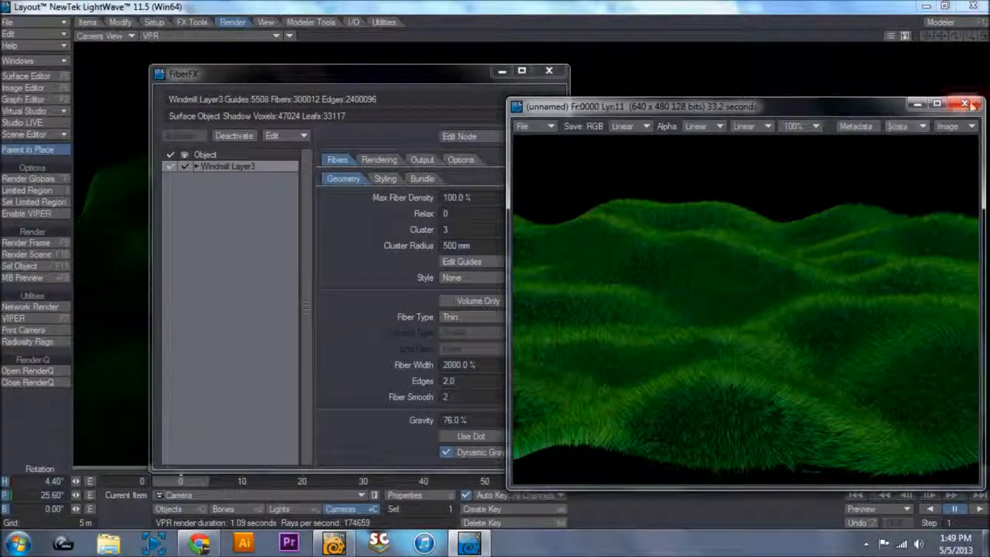
left_click(964, 104)
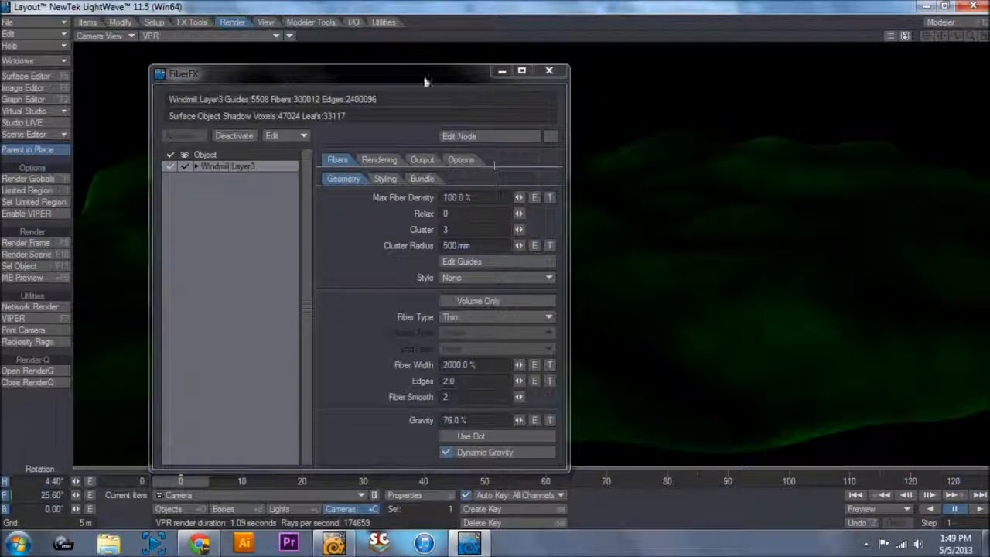
Switch the viewport to Textured Shaded Solid and hide the viewport fibers of Windmill:Layer3, then close the FiberFX window
left_click(276, 36)
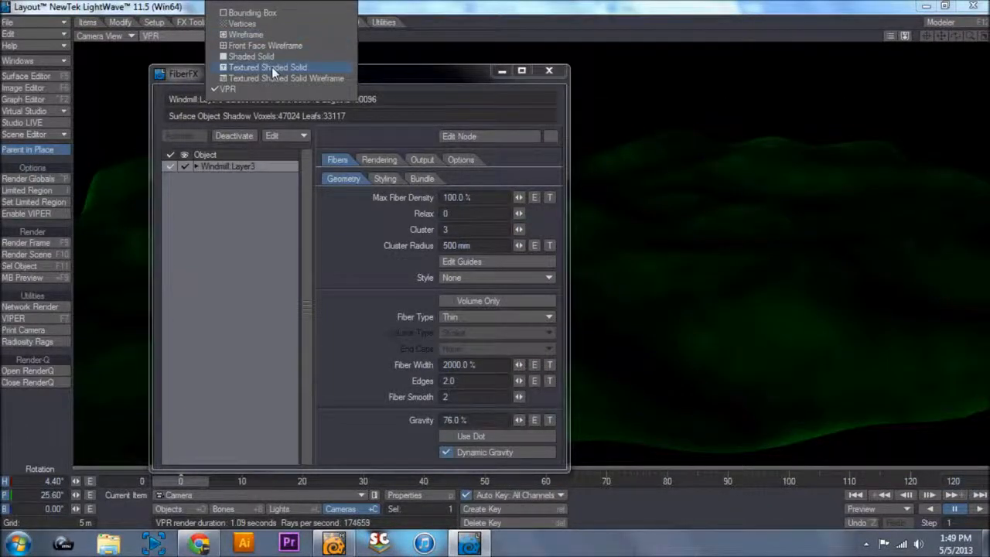
left_click(271, 67)
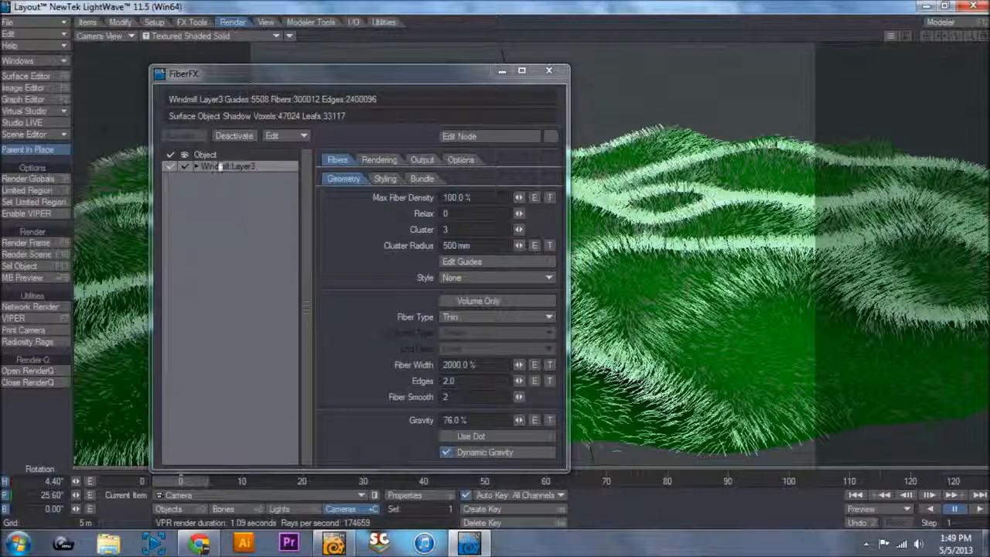
left_click(184, 167)
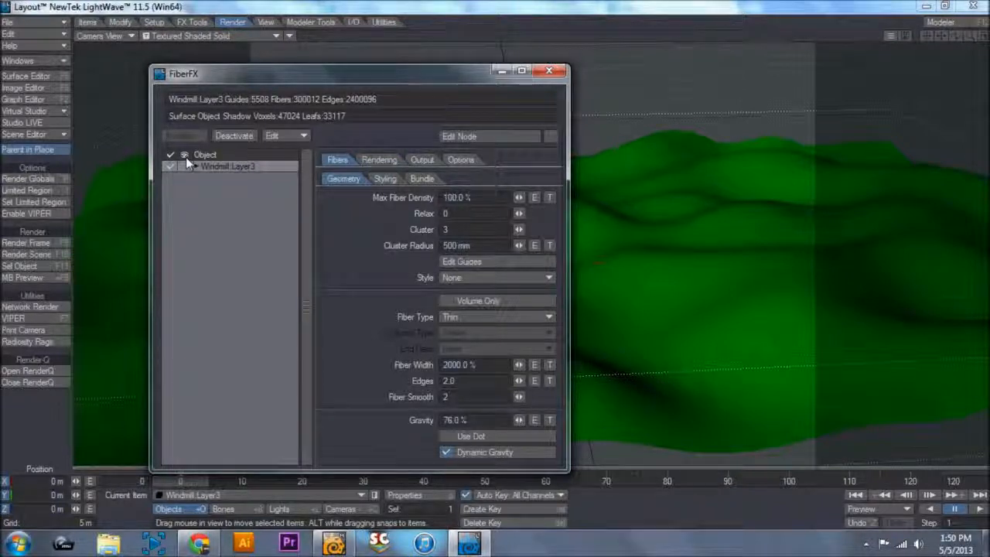
left_click(196, 166)
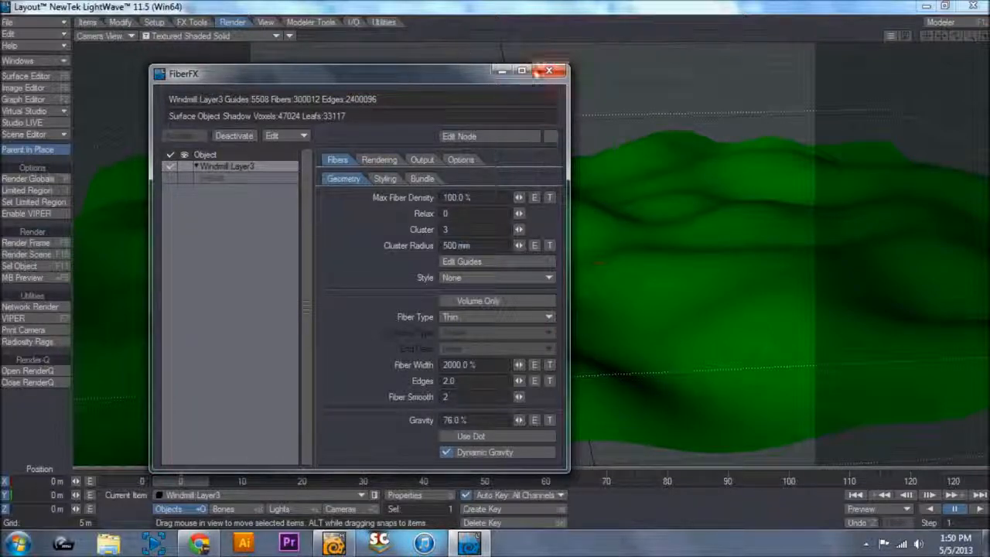
left_click(551, 72)
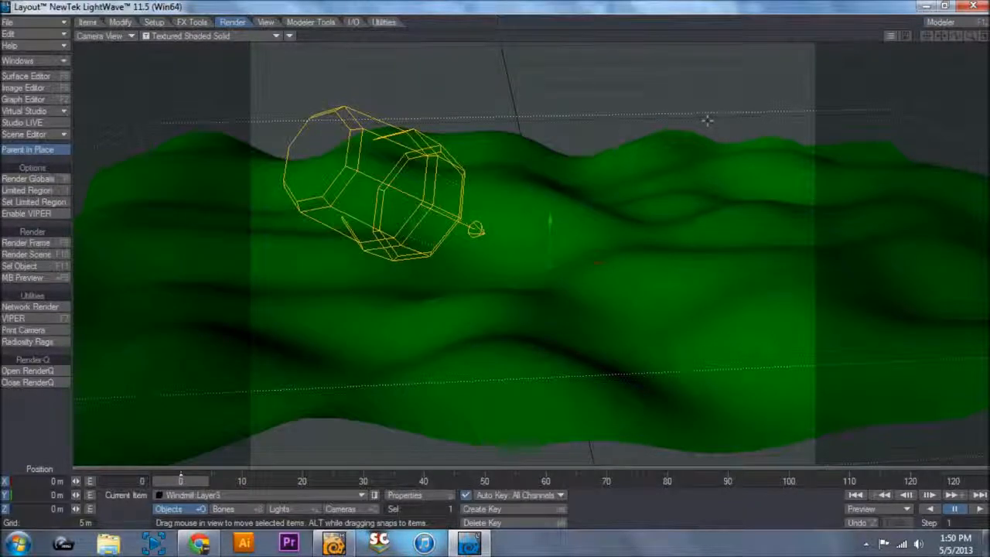